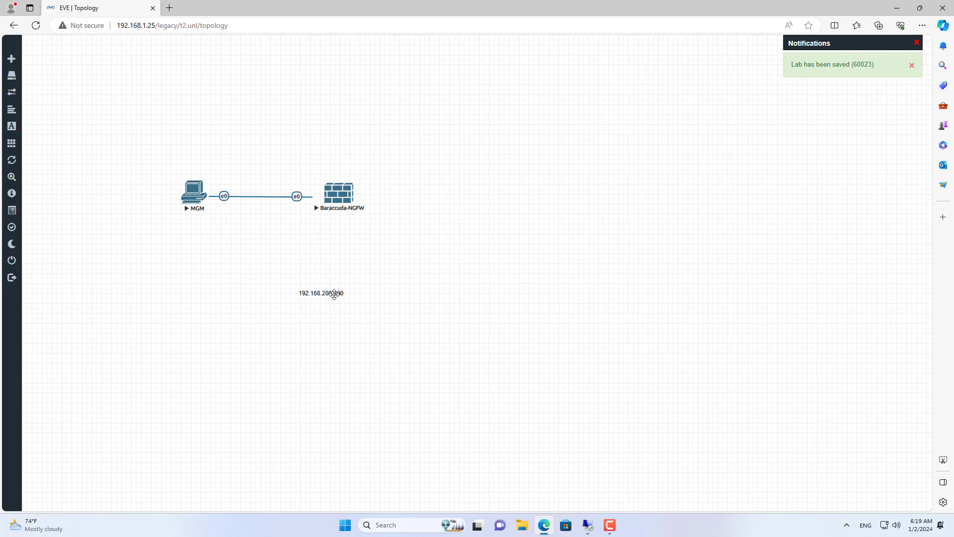
Place the 192.168.200.200 label by the firewall link and 192.168.200.100 beneath MGM.
drag(330, 293, 307, 183)
drag(353, 321, 194, 219)
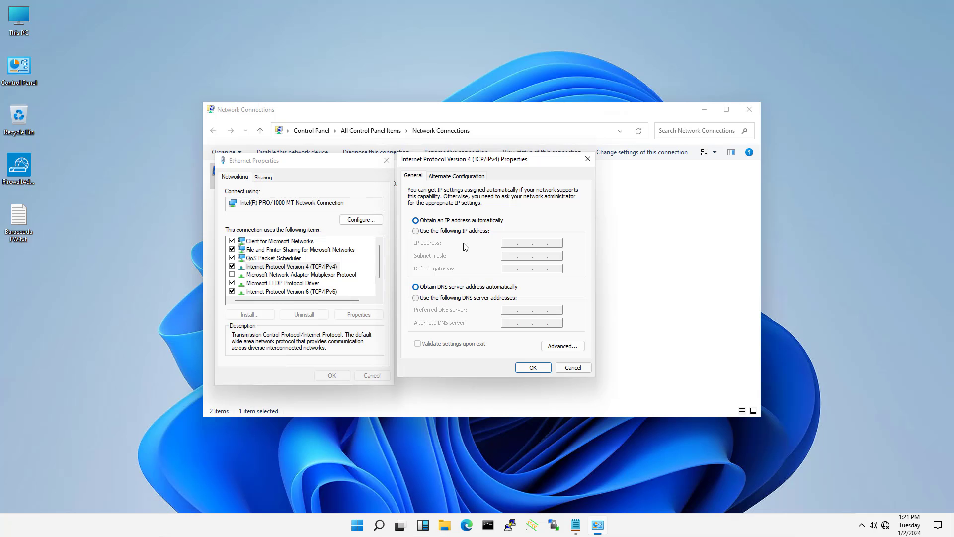
Give the MGM Ethernet adapter static IPv4 192.168.200.100 with mask 255.255.255.0.
click(416, 231)
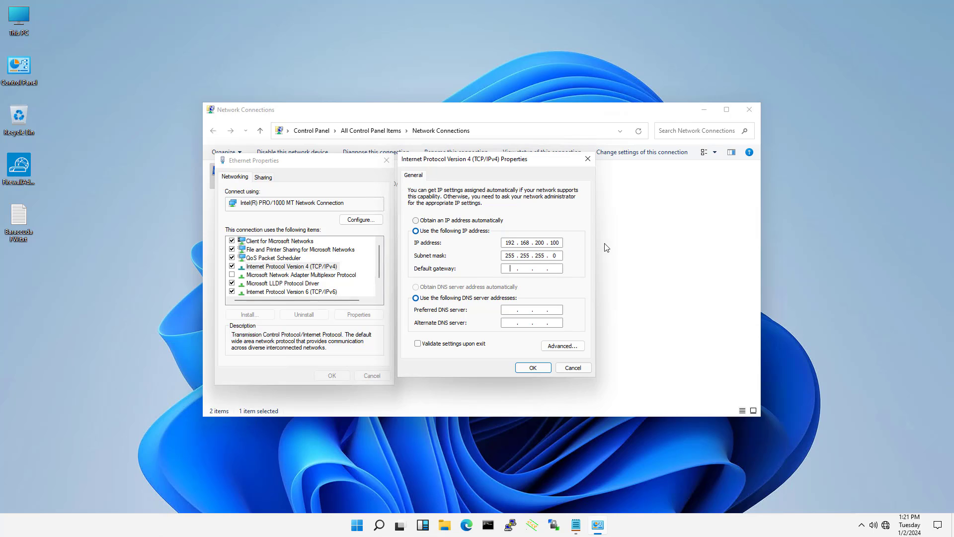
click(532, 368)
click(328, 376)
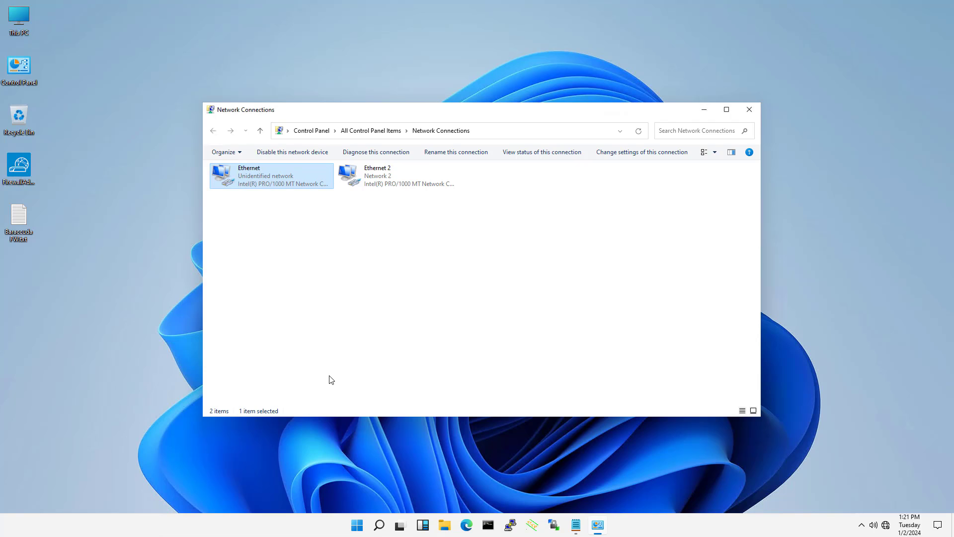
Ping 192.168.200.200, stop after three replies, select them, and close Command Prompt.
key(alt+F4)
text(ping 192.168.200)
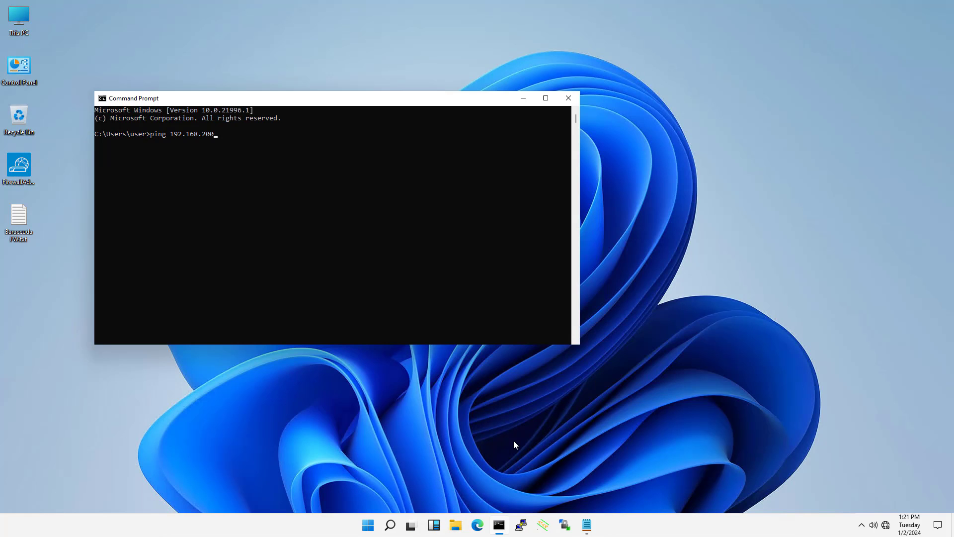
text(.200)
key(Return)
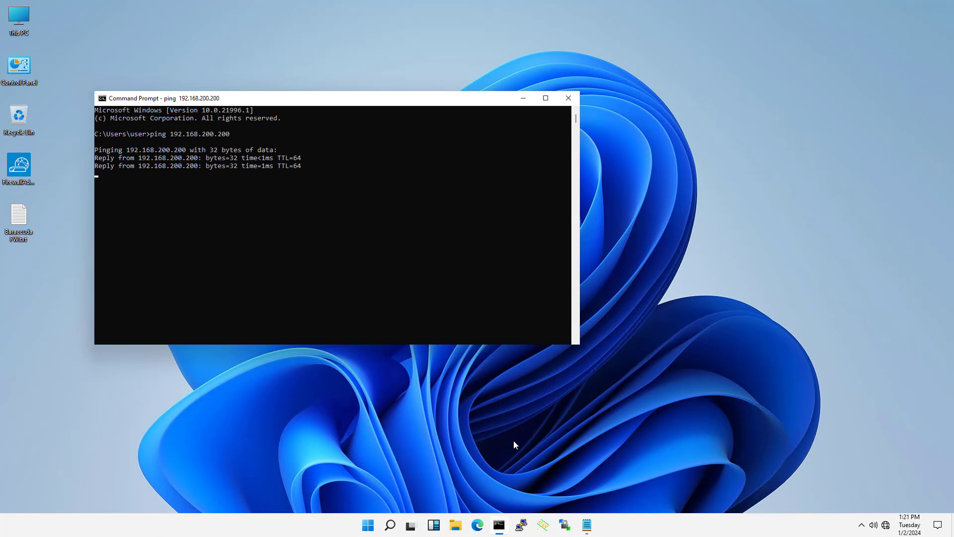
key(ctrl+c)
drag(304, 174, 101, 161)
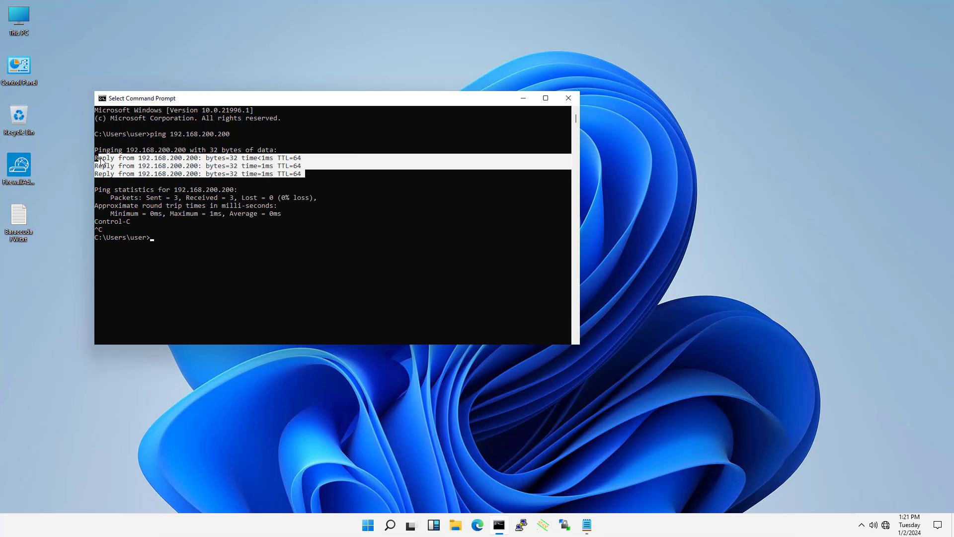
click(569, 98)
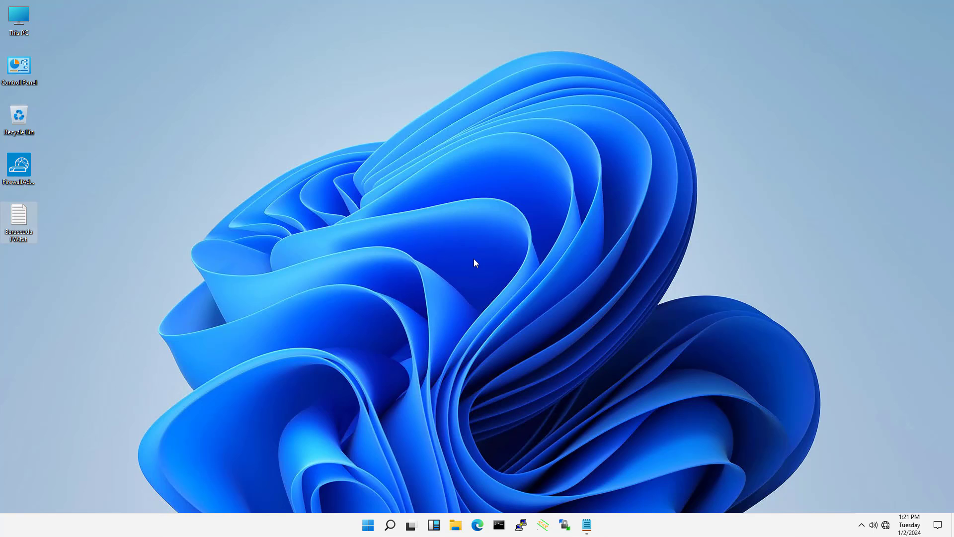
Launch Firewall Admin and enter firewall address 192.168.200.200 with username root.
double_click(25, 183)
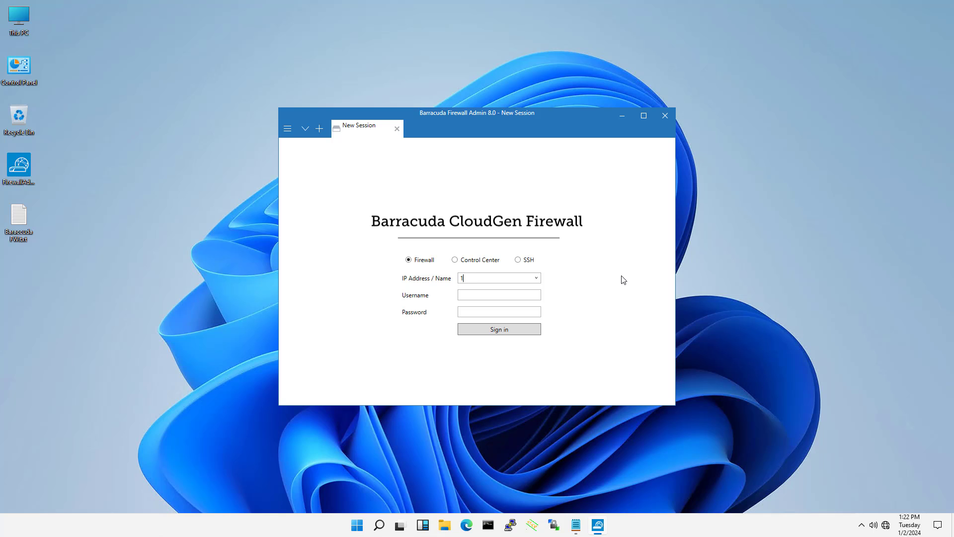
text(92.168.200.200)
click(511, 298)
click(575, 524)
drag(156, 121, 63, 114)
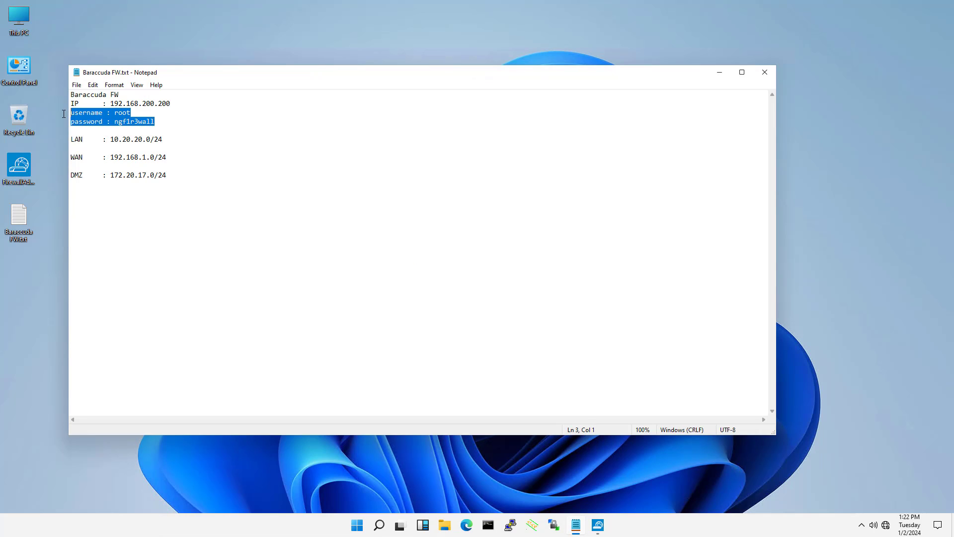
click(720, 72)
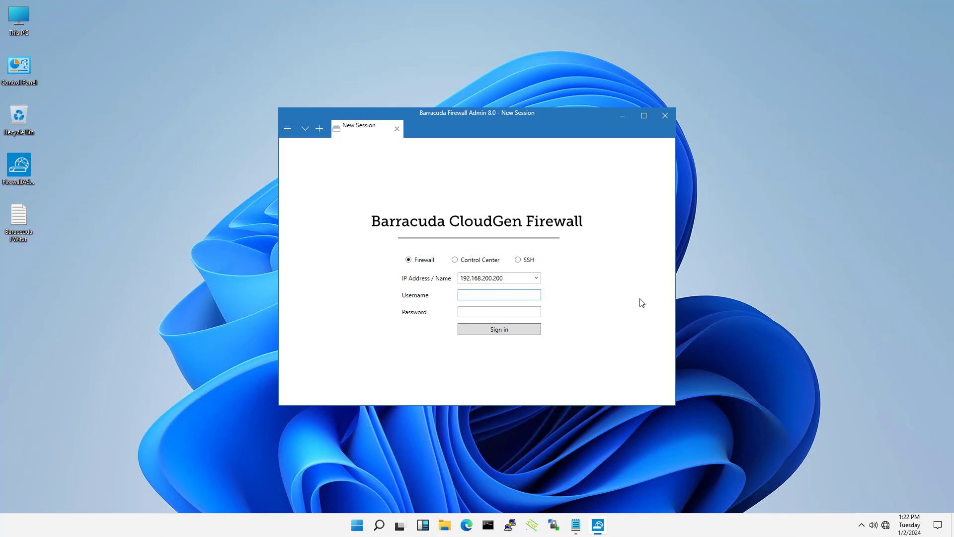
key(Tab)
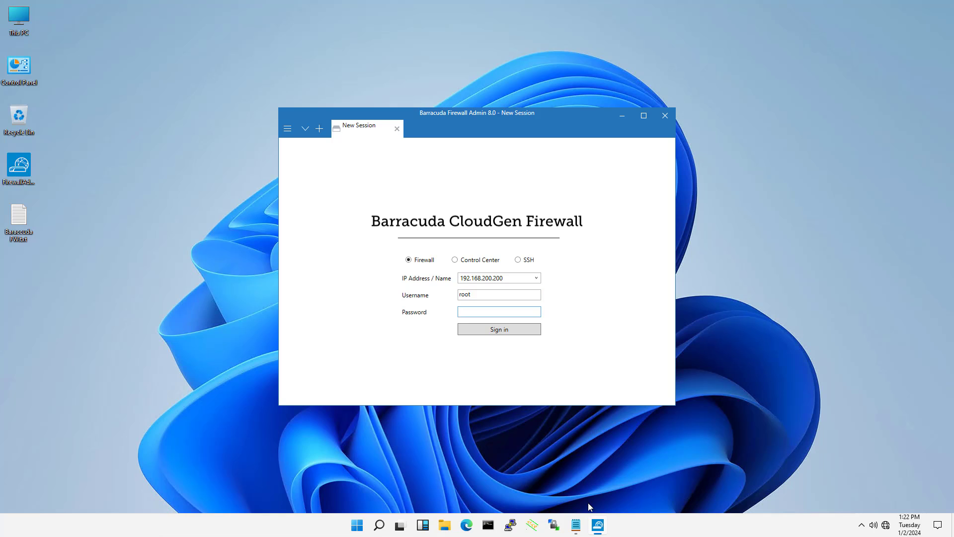
Copy the password from the Notepad notes and paste it into the Password field.
click(581, 524)
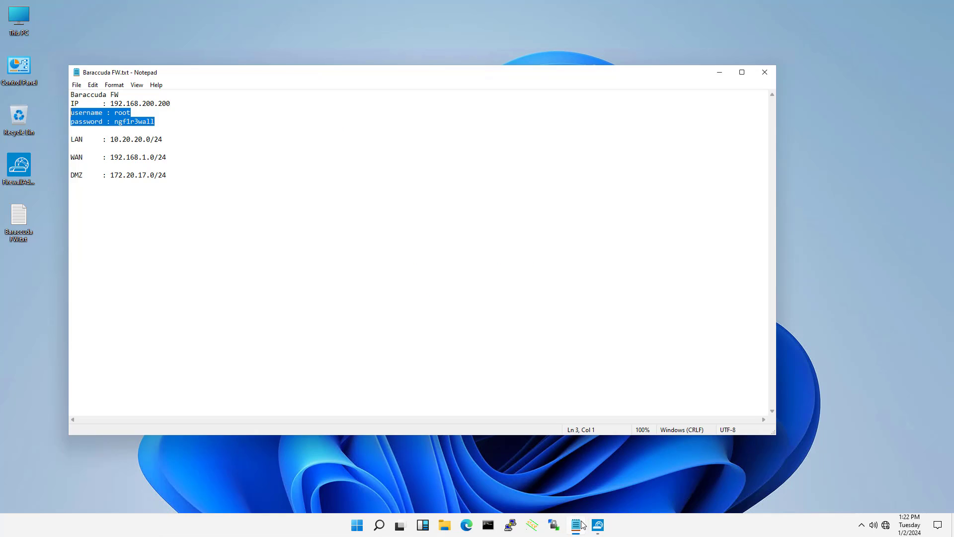
double_click(132, 121)
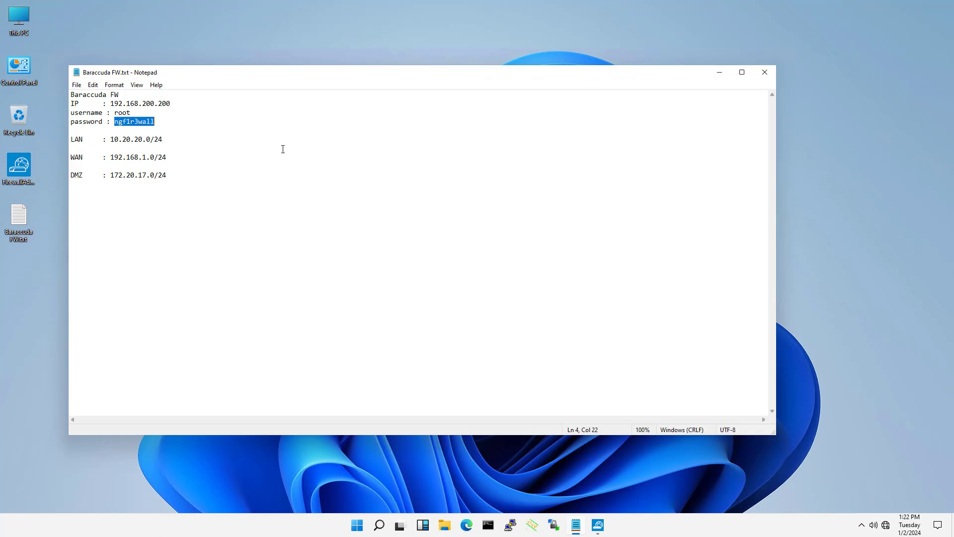
right_click(135, 121)
click(164, 152)
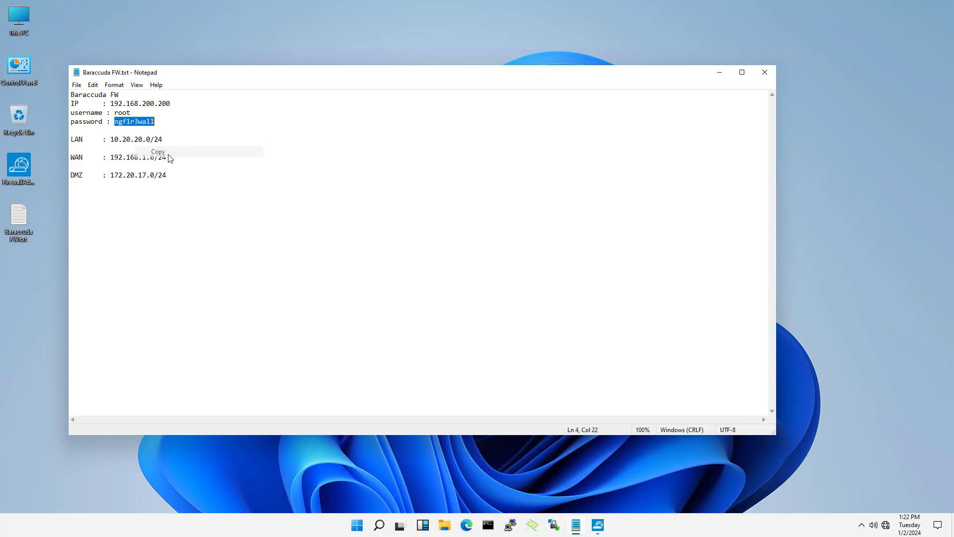
click(718, 74)
right_click(519, 313)
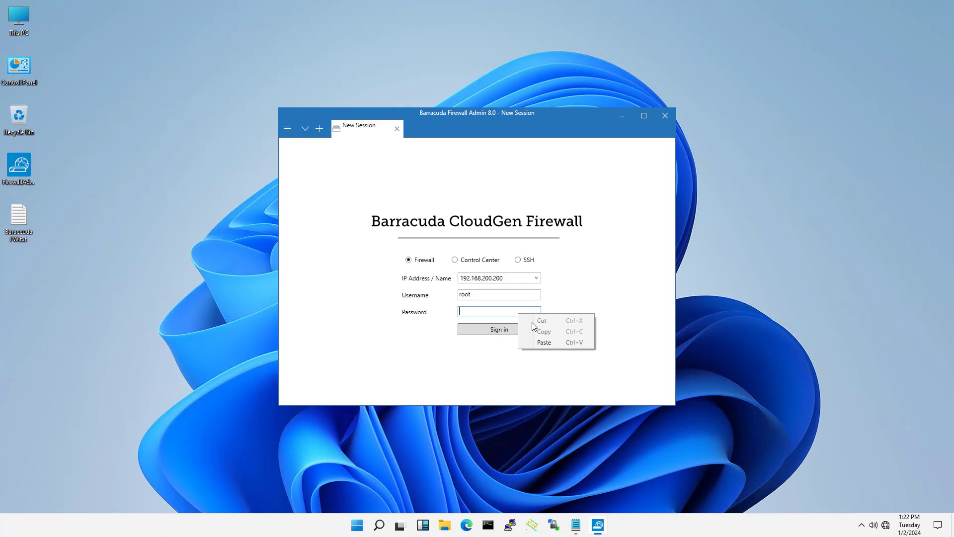
click(527, 343)
Sign in, trust the firewall's key, and accept the enforced password change.
click(500, 329)
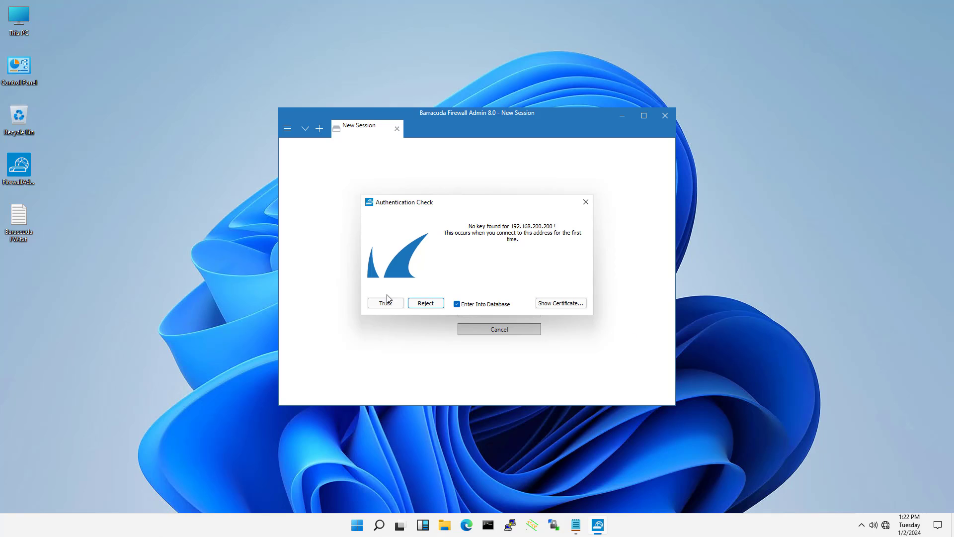
click(385, 304)
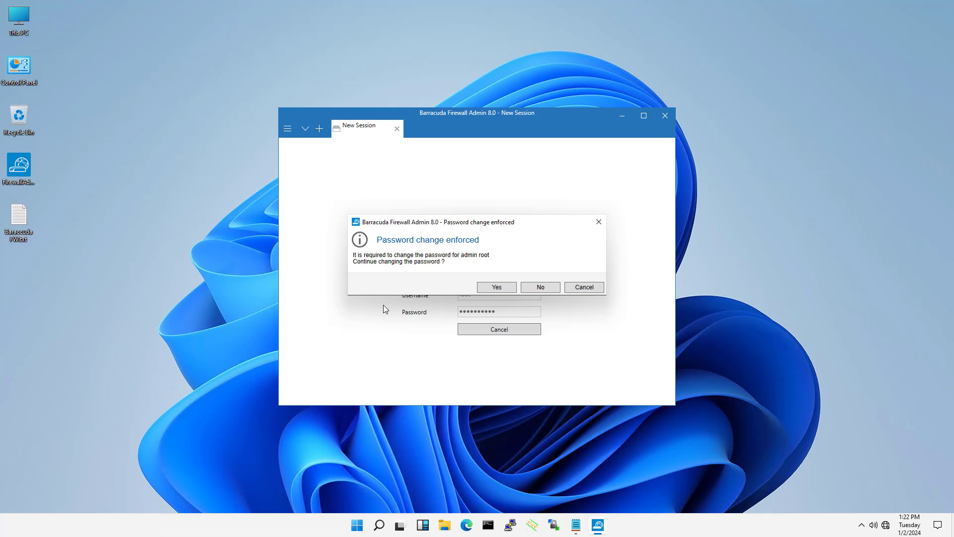
click(497, 288)
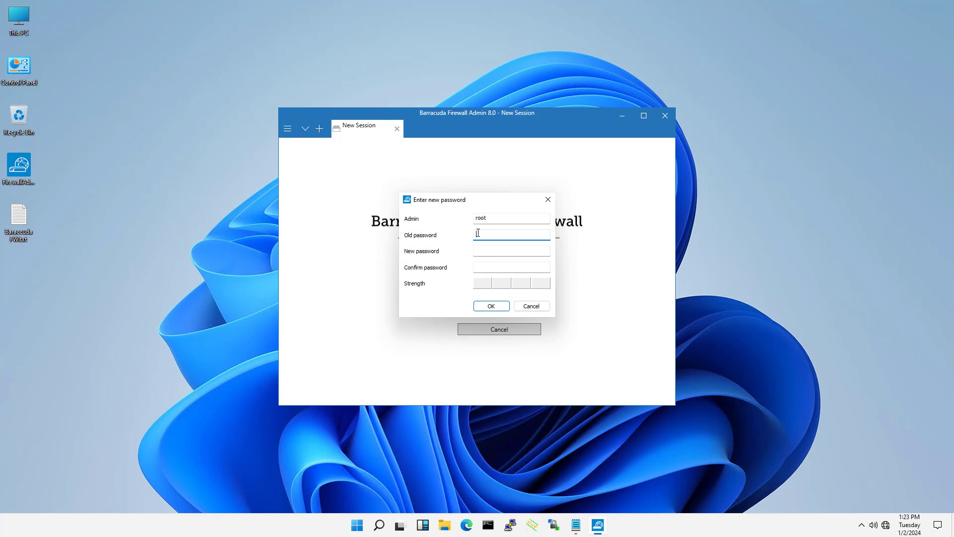
Paste the current root password as the old one, then set and confirm a new password.
click(576, 525)
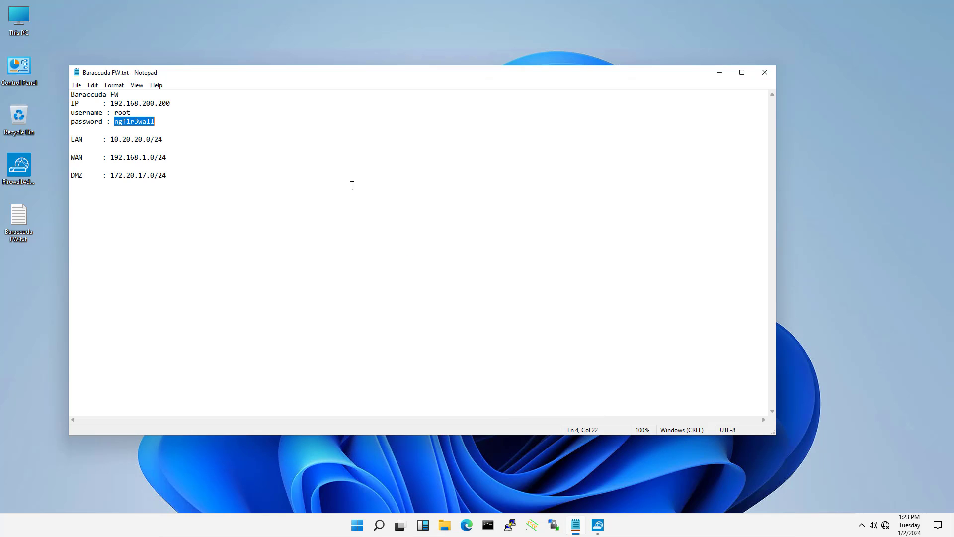
right_click(148, 121)
click(176, 151)
click(719, 73)
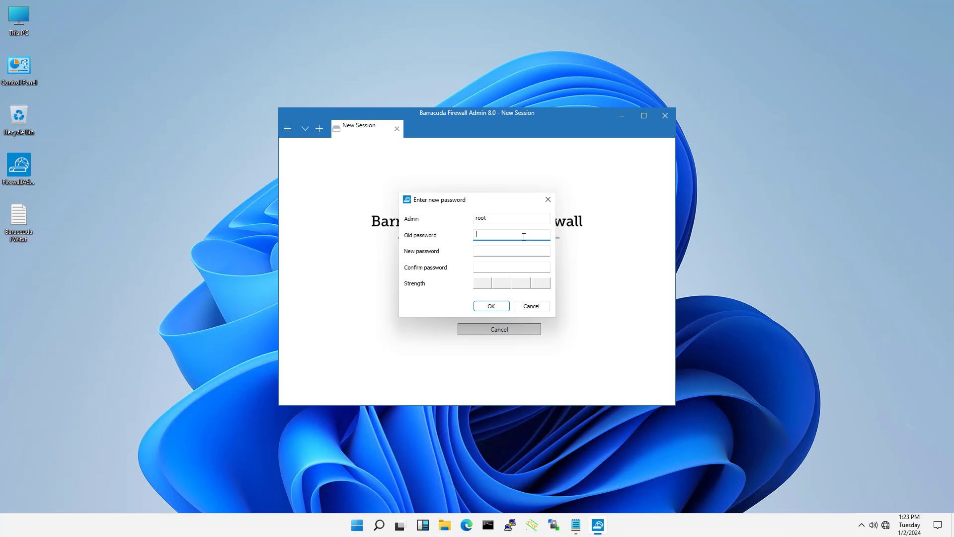
right_click(524, 236)
click(567, 285)
click(513, 250)
text(••••••••••••)
key(Tab)
text(••••••••••••)
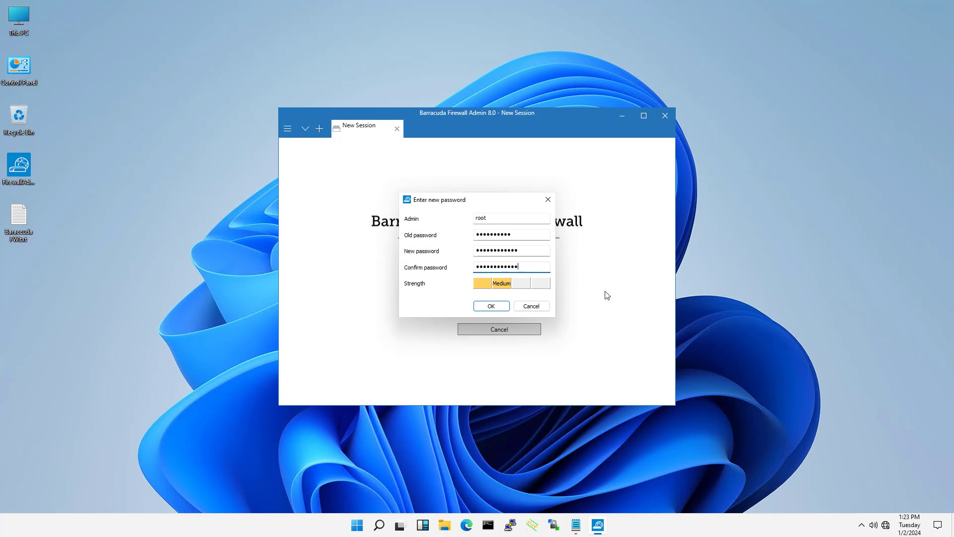
click(490, 305)
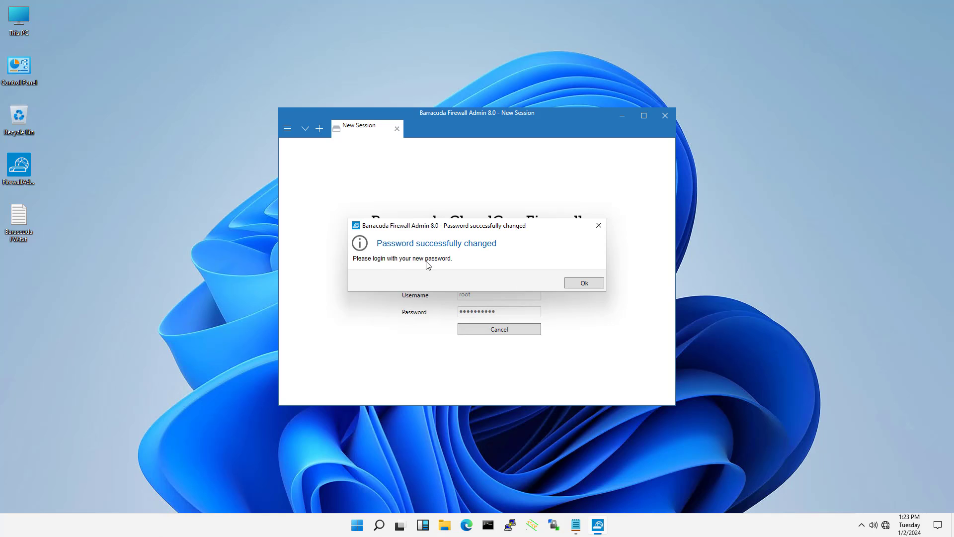
click(583, 283)
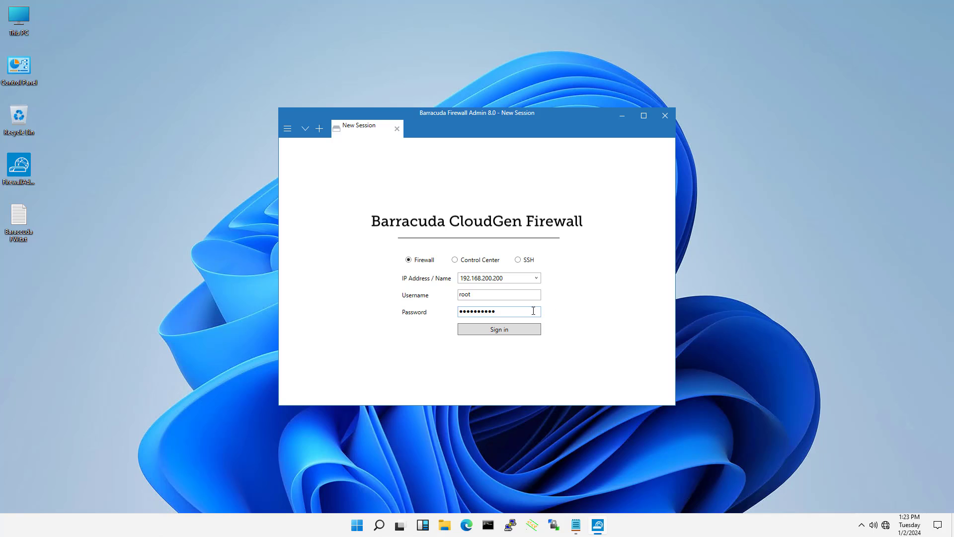
Replace the old password in the login and sign in with the new one.
double_click(534, 311)
key(BackSpace)
click(524, 329)
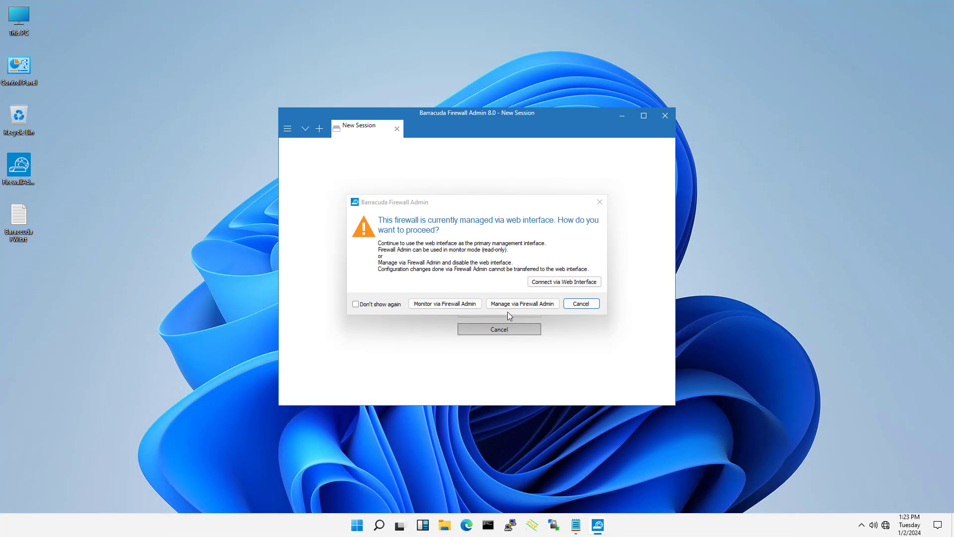
Switch to managing via Firewall Admin, disabling the web interface, and maximize the window.
click(525, 305)
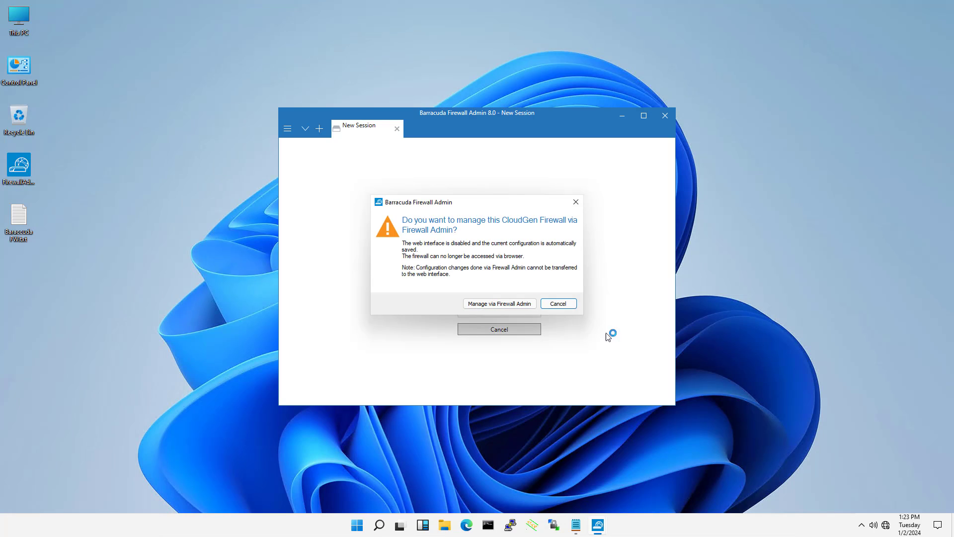
click(497, 305)
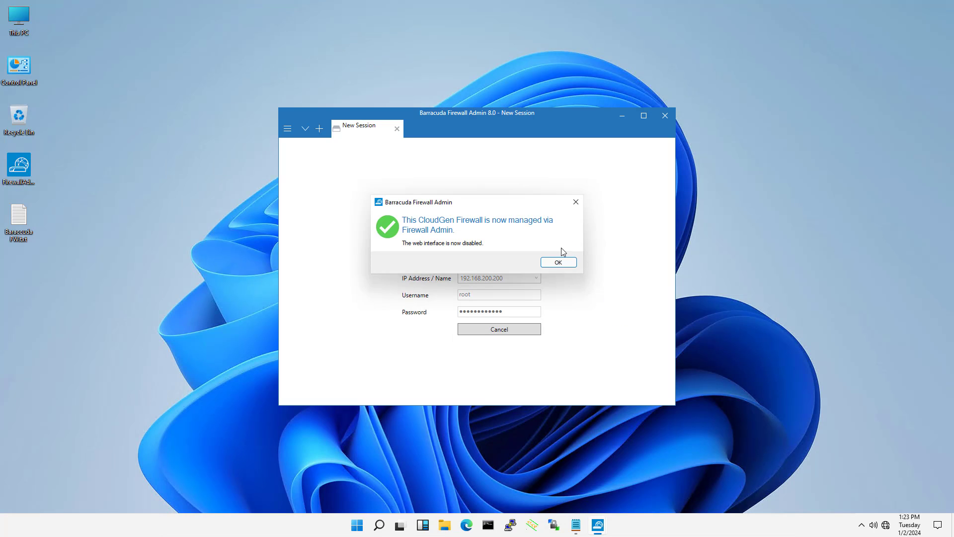
click(558, 263)
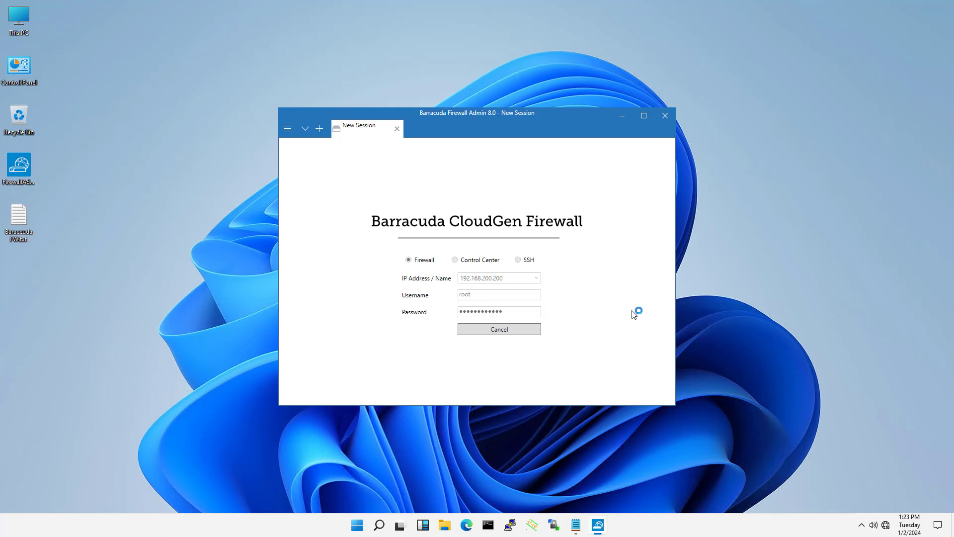
click(644, 117)
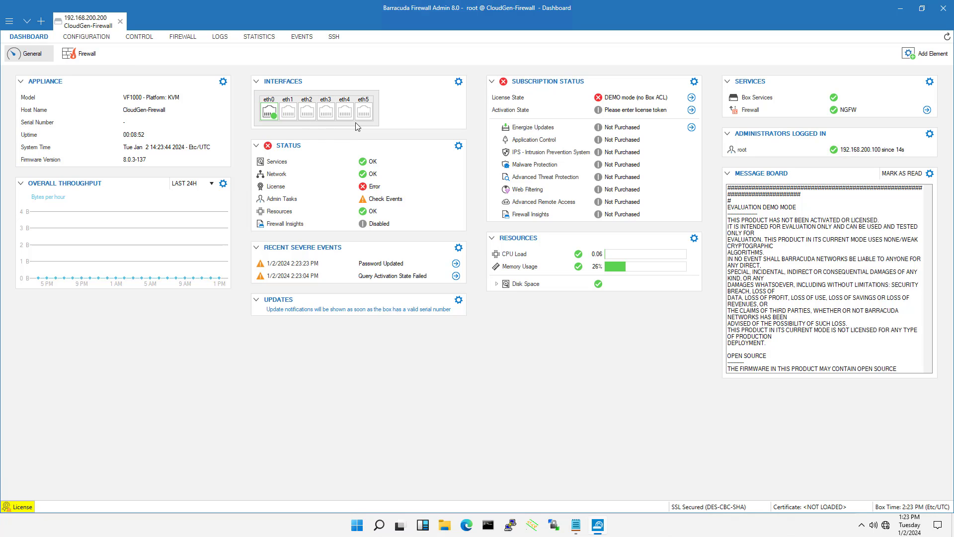
Open Configuration > Network > Interfaces, select the 10dynmod card, and lock for editing.
click(88, 40)
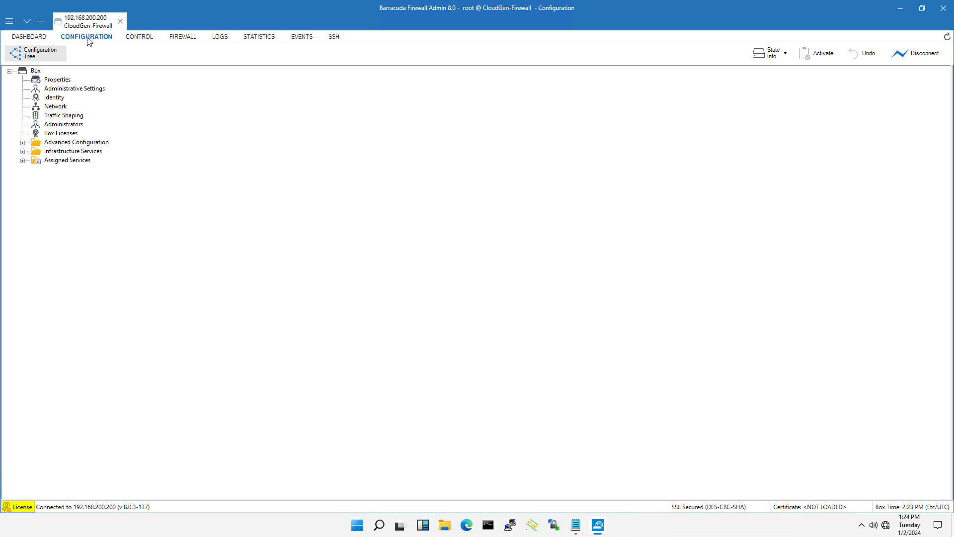
click(55, 107)
double_click(56, 107)
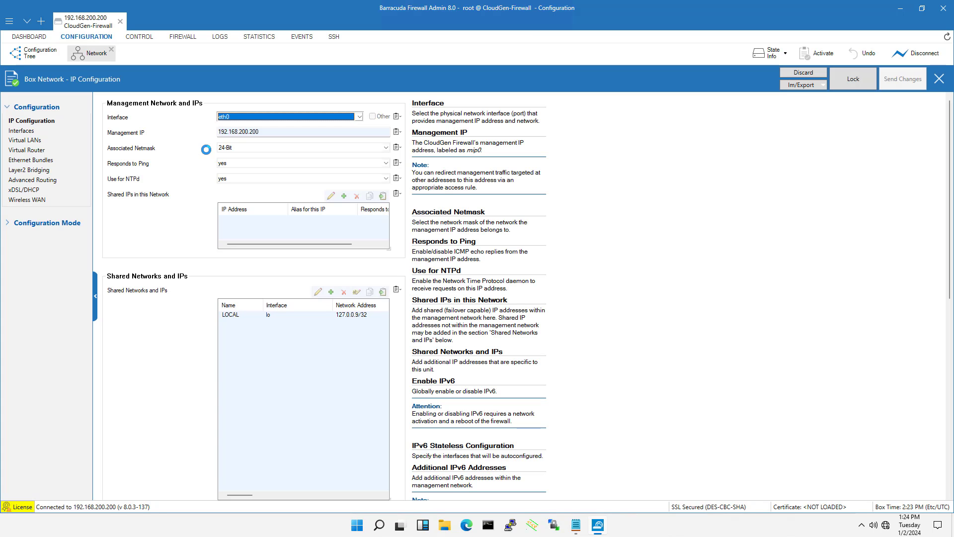
click(24, 132)
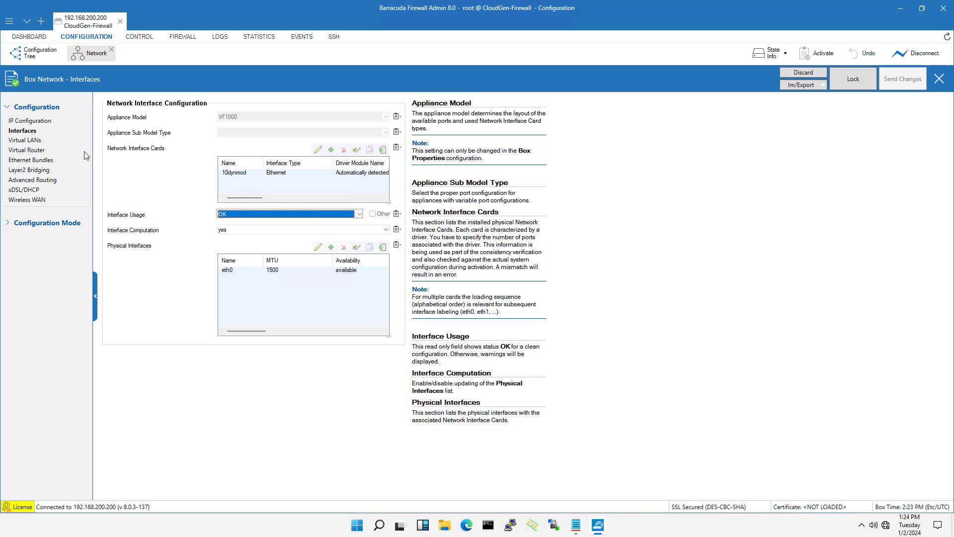
click(248, 176)
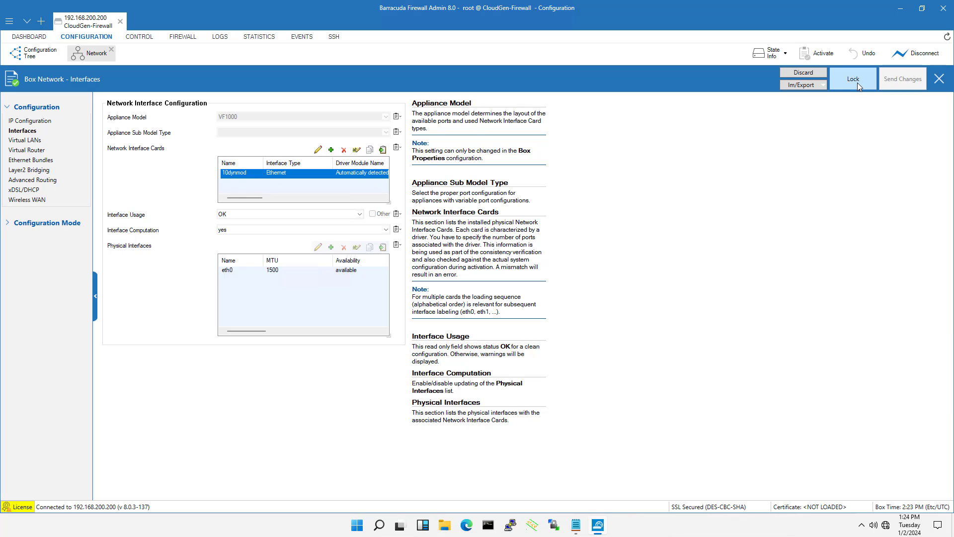
click(853, 79)
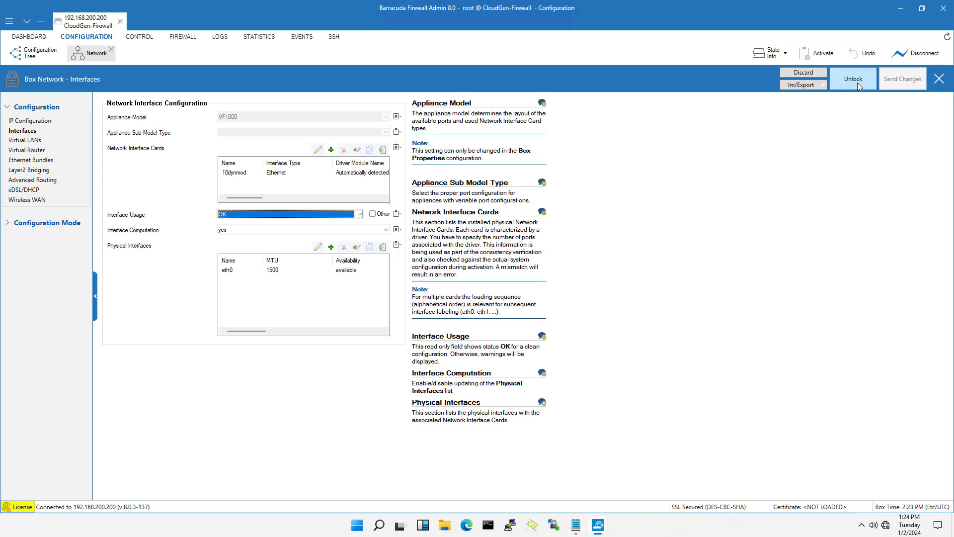
Set the 10dynmod network card's Number of Interfaces to 6.
click(256, 176)
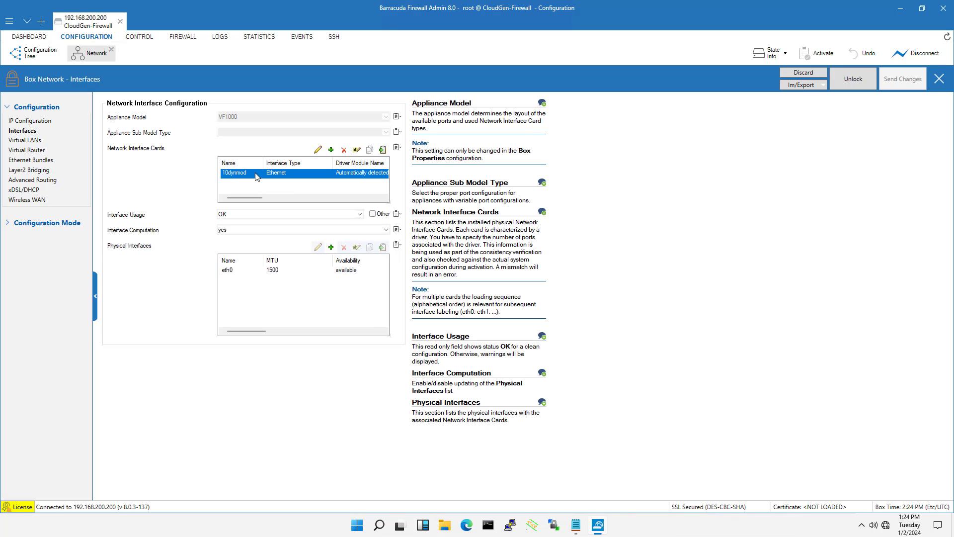
click(318, 149)
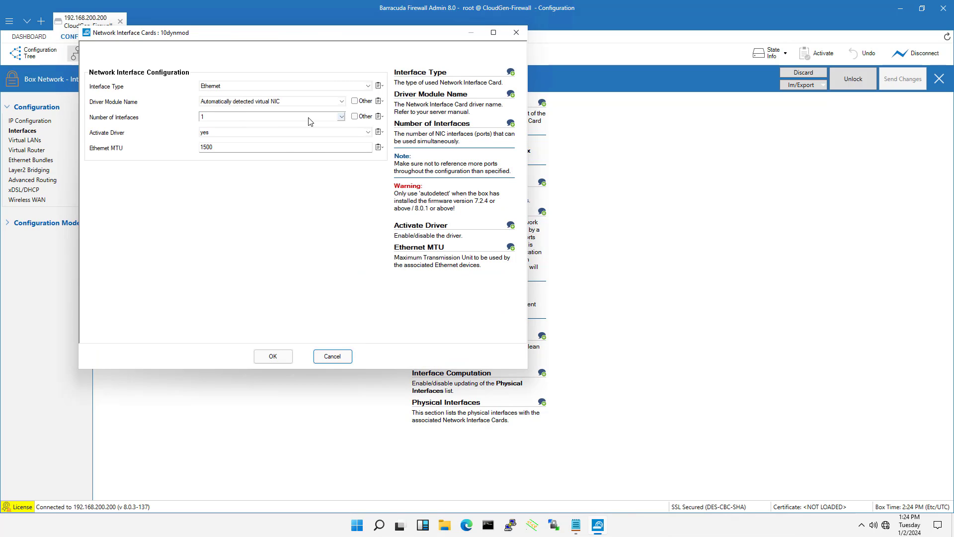
click(341, 117)
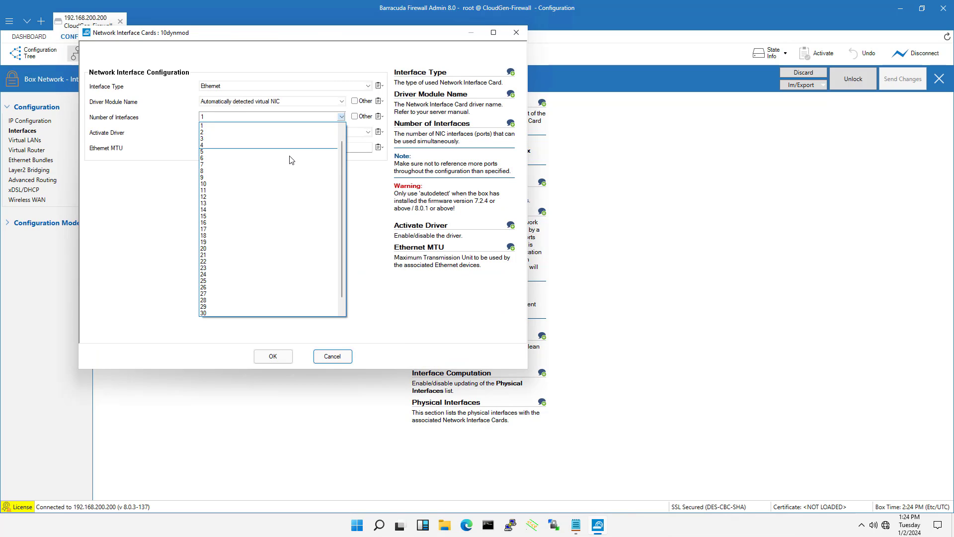
key(Escape)
text(6)
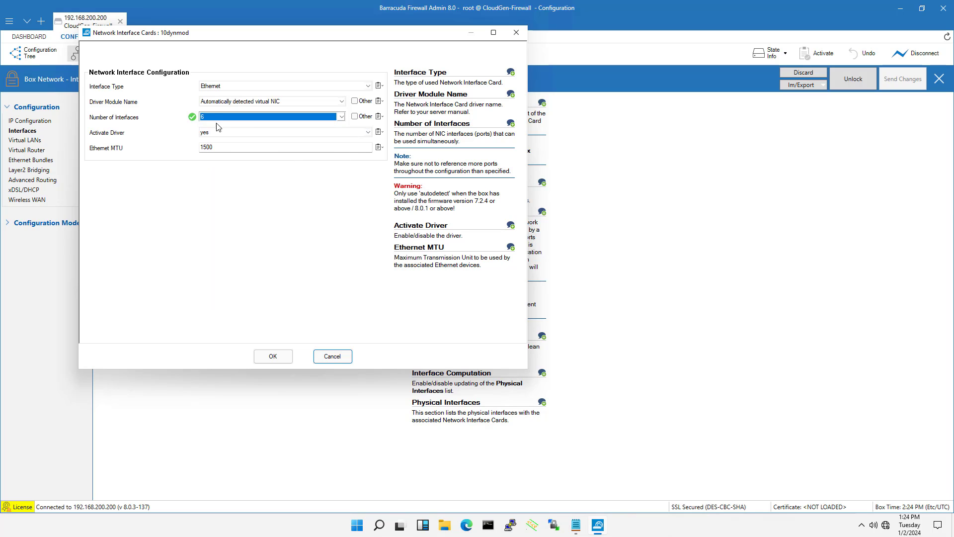
click(284, 355)
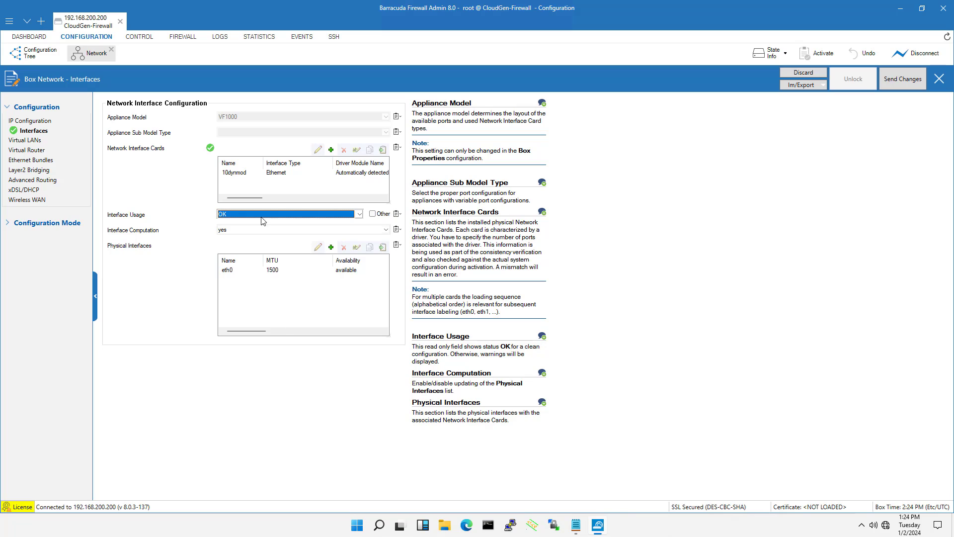
Send the interface changes to the firewall and dismiss the activation prompt.
click(247, 174)
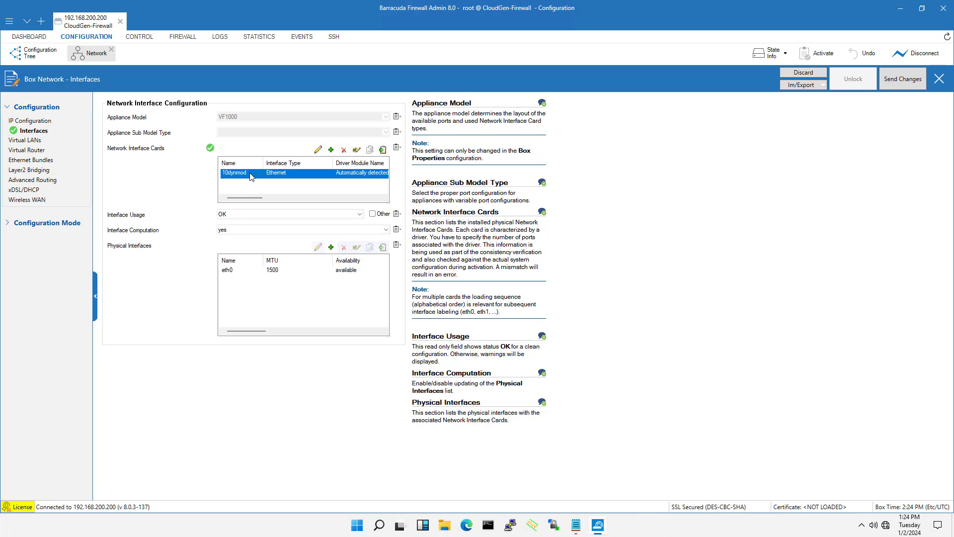
click(893, 82)
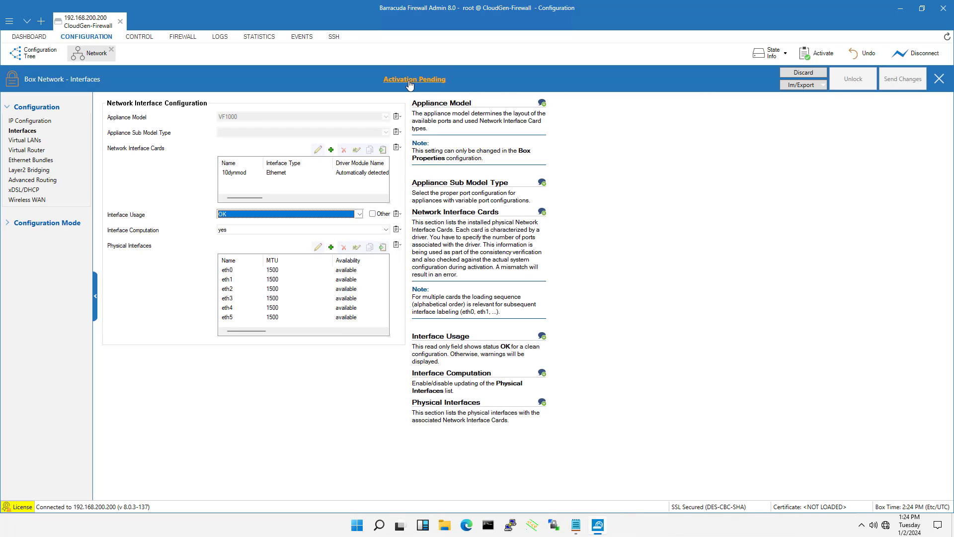
click(410, 81)
click(413, 275)
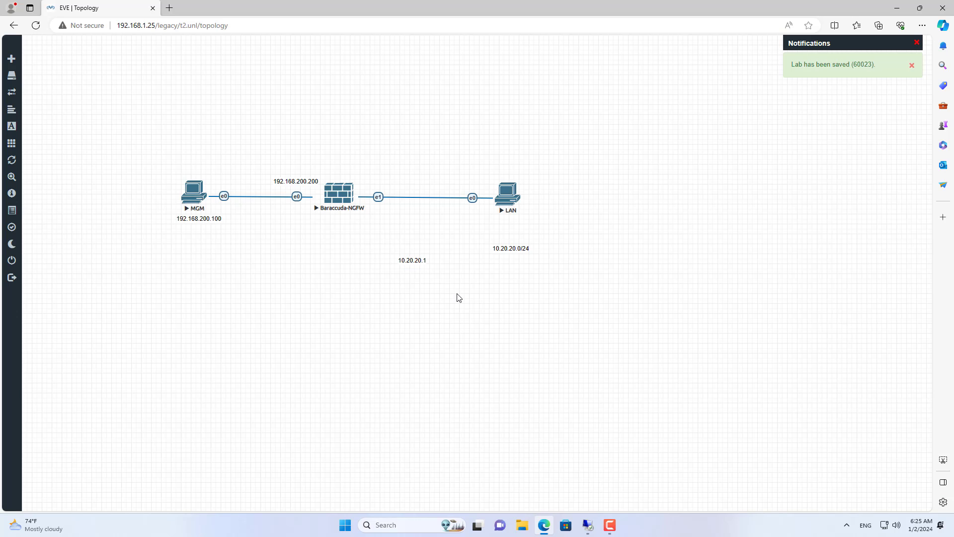
Move 10.20.20.0/24 under the LAN host and 10.20.20.1 onto the firewall–LAN link.
drag(505, 248, 502, 222)
drag(410, 254, 374, 178)
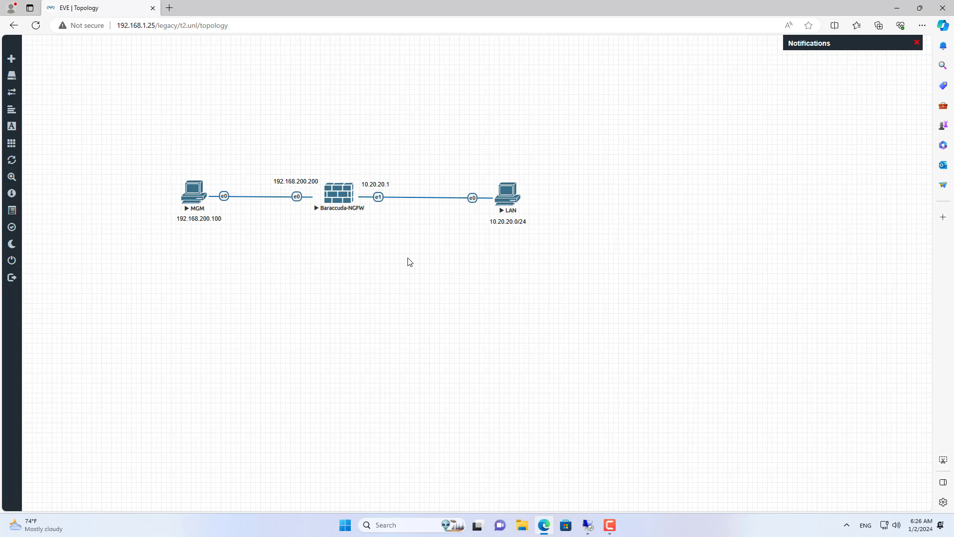
drag(439, 251, 428, 199)
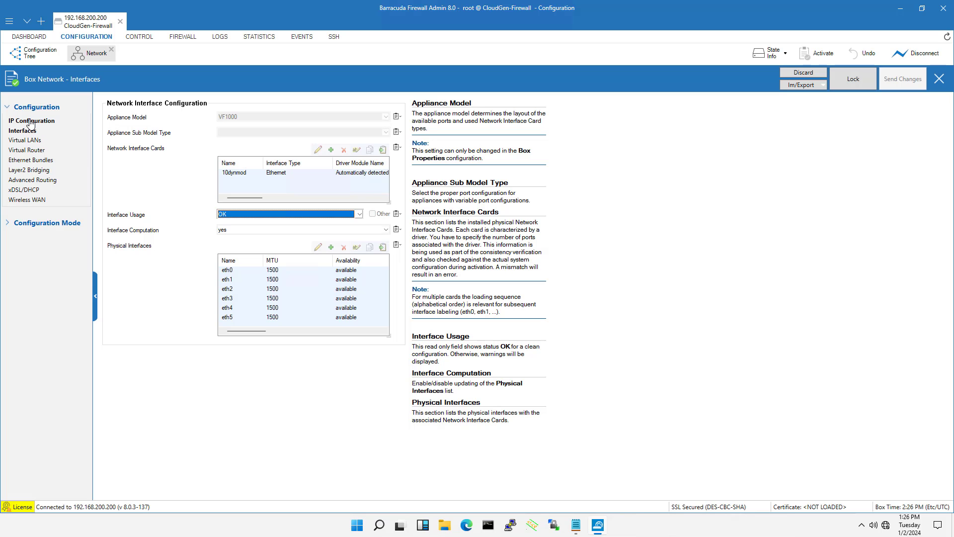
Lock IP Configuration and add a shared network named LAN on eth1.
click(30, 121)
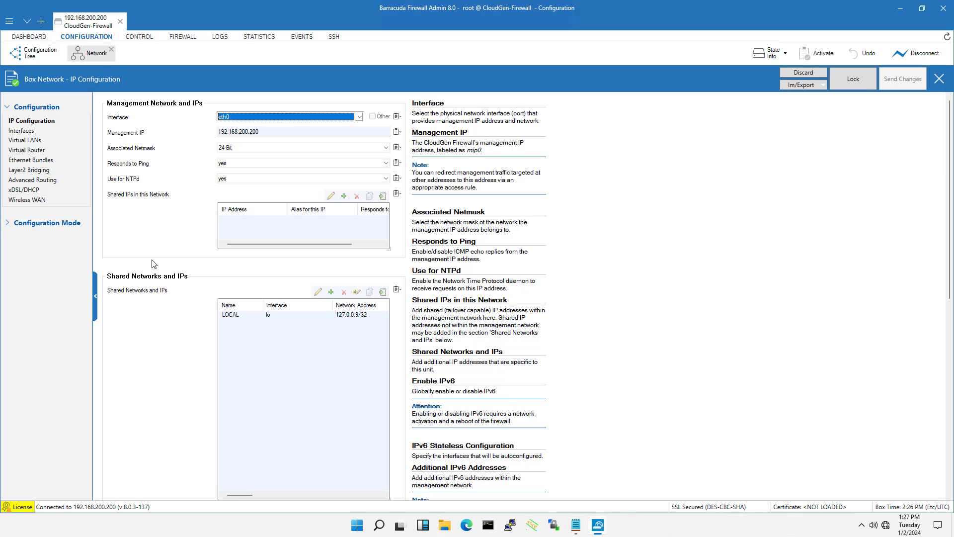
click(858, 80)
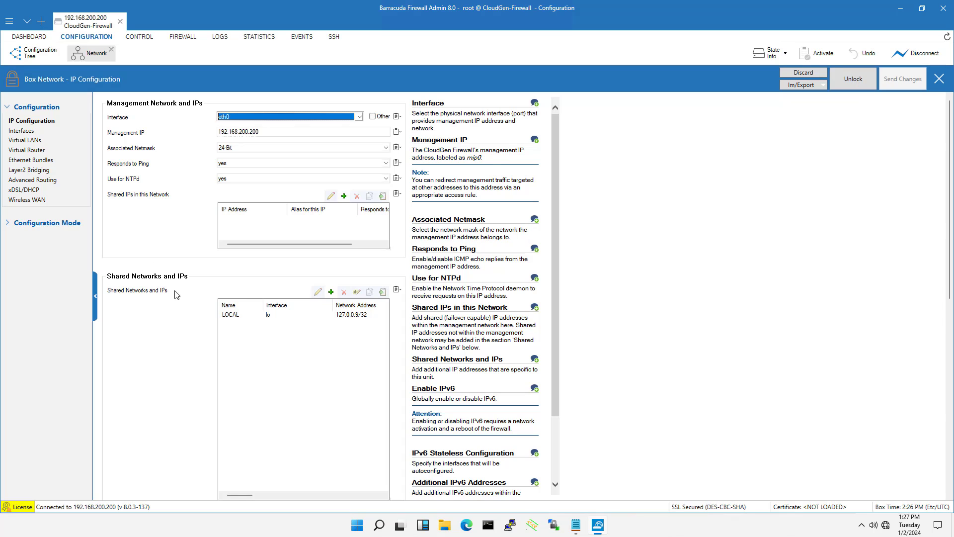
click(331, 293)
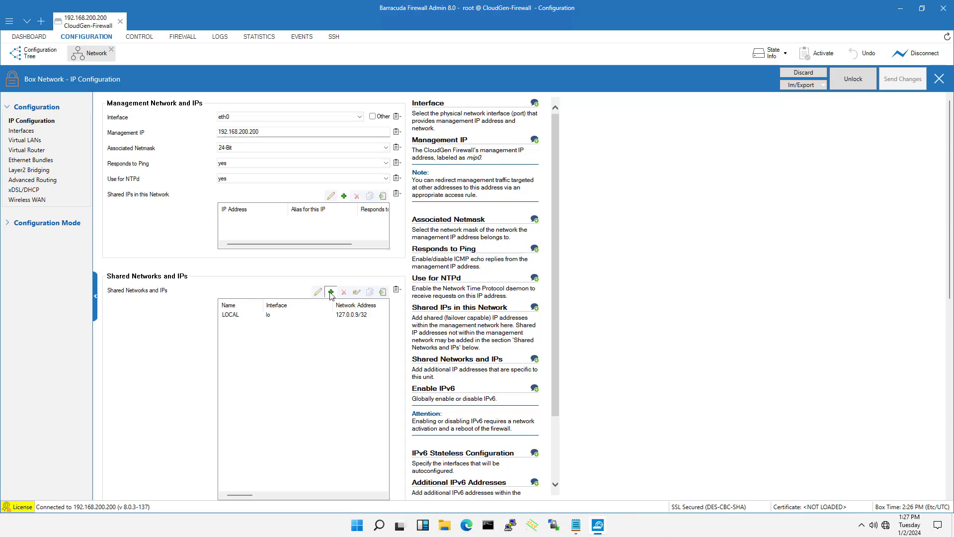
click(453, 258)
double_click(453, 257)
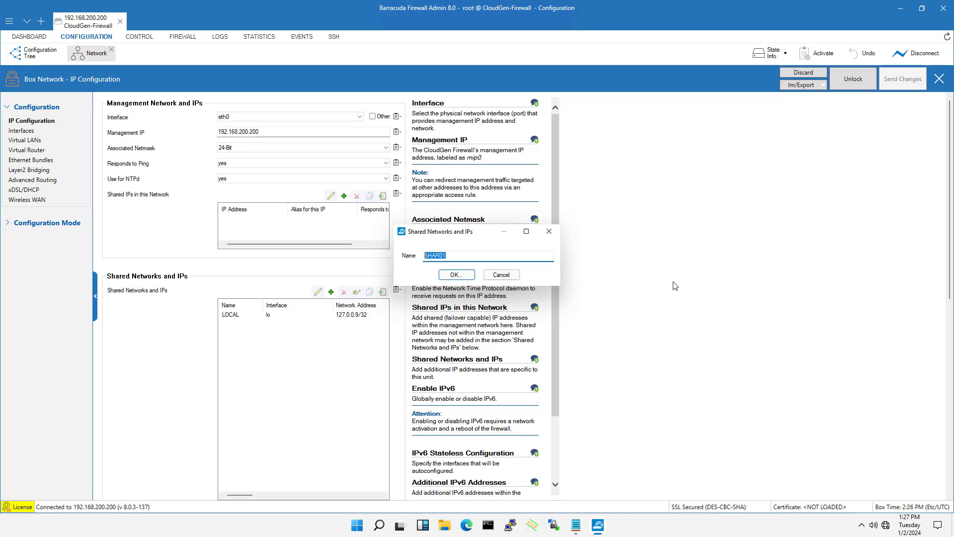
text(LAN)
click(467, 275)
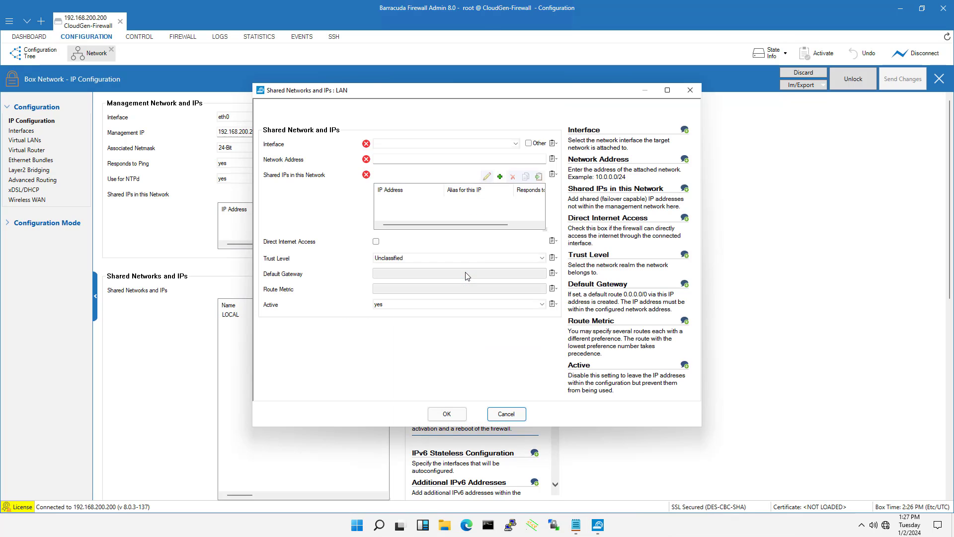
click(420, 144)
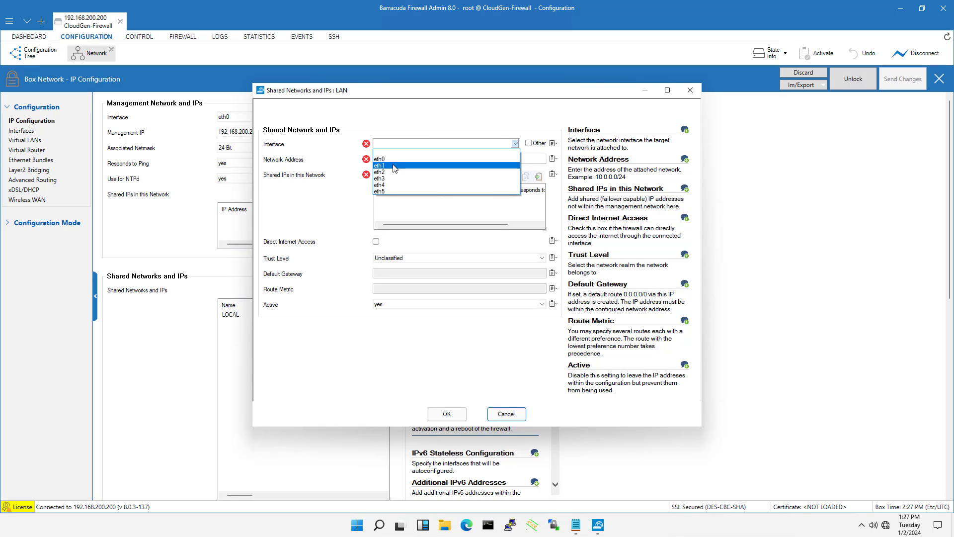
click(394, 166)
Paste 10.20.20.0/24 from the notes as the network address and add a shared IP.
click(404, 158)
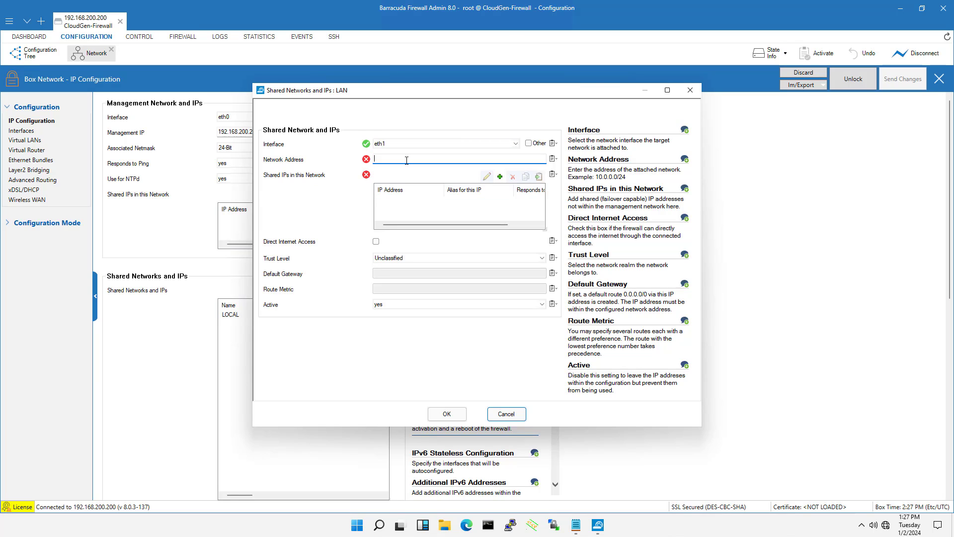
click(575, 525)
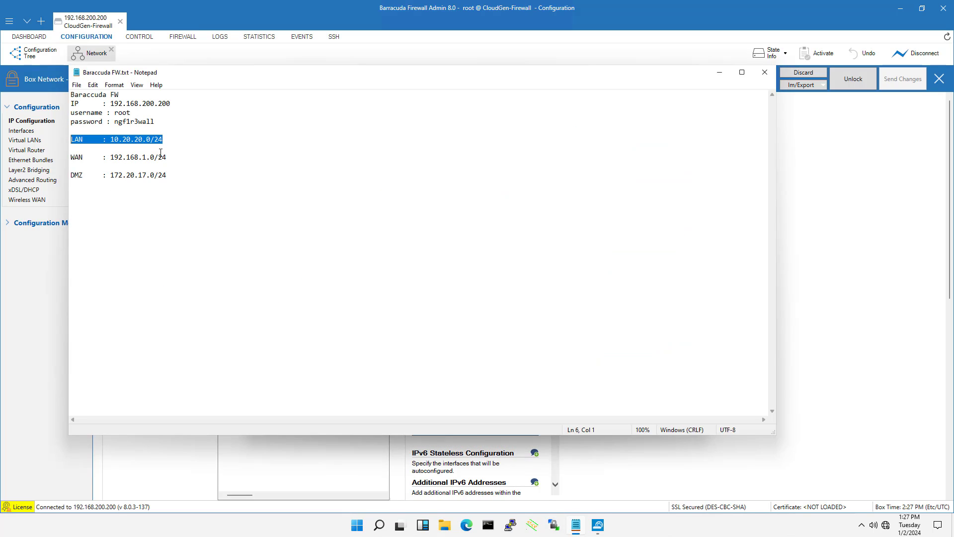
drag(171, 141, 110, 140)
right_click(117, 141)
click(152, 174)
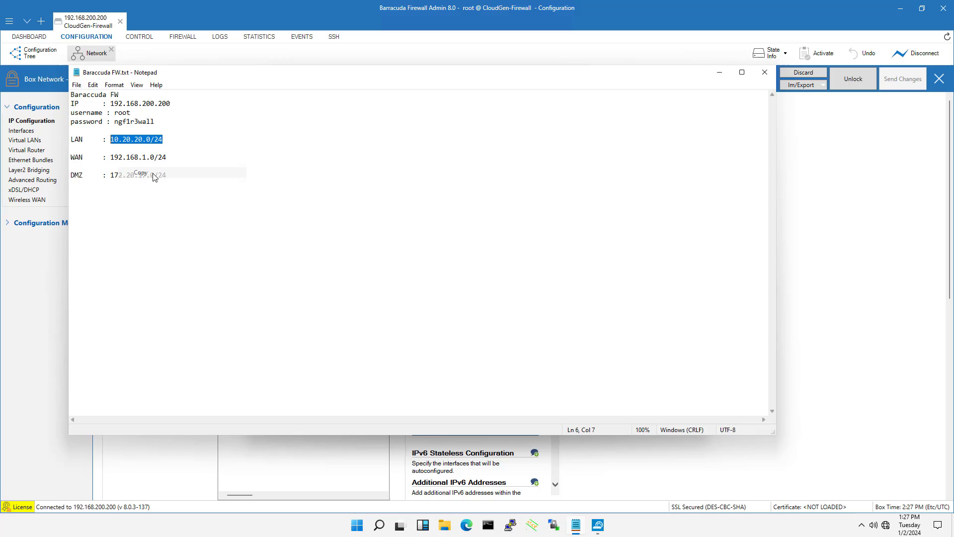
click(718, 78)
right_click(402, 160)
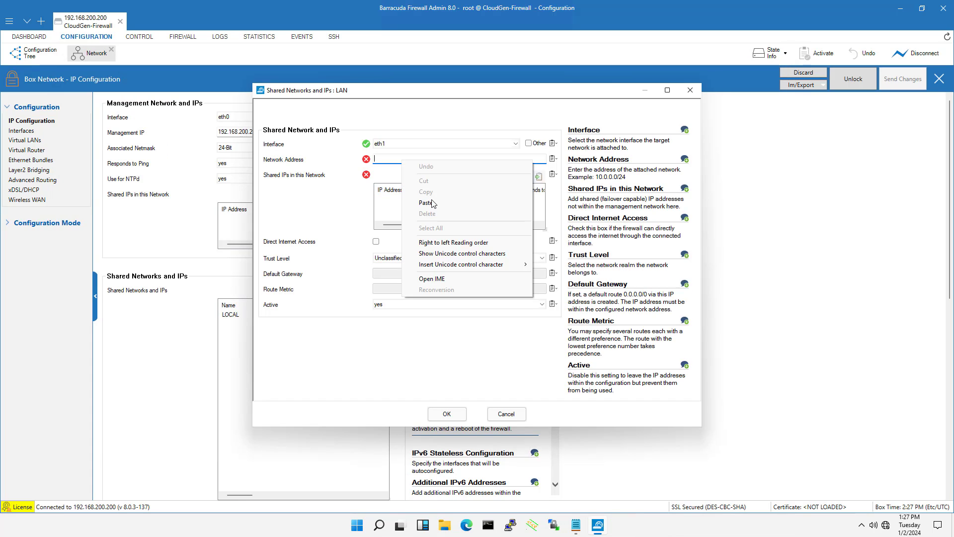
click(432, 203)
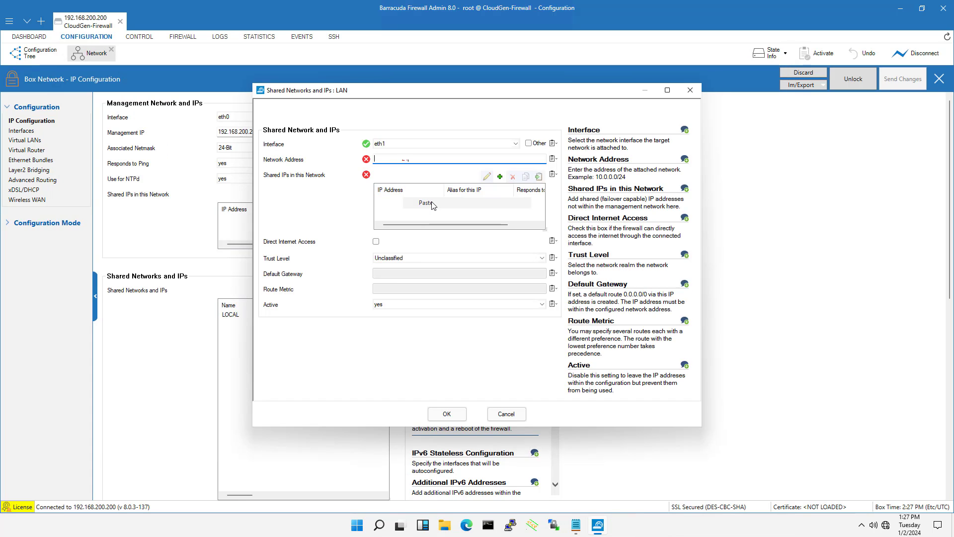
click(500, 177)
Add shared IP 10.20.20.1 to the LAN network, set to respond to ping.
click(453, 144)
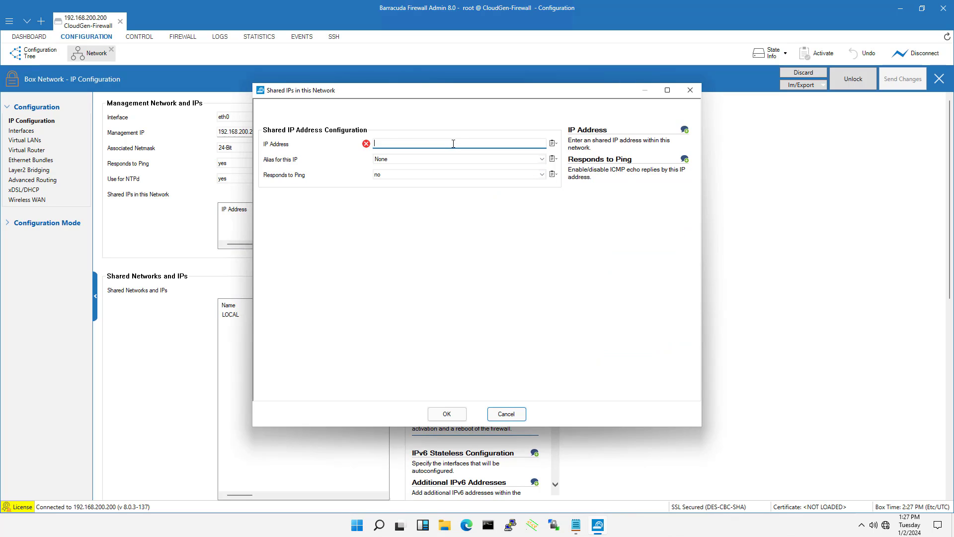
text(10.20.20.1)
click(390, 175)
click(393, 191)
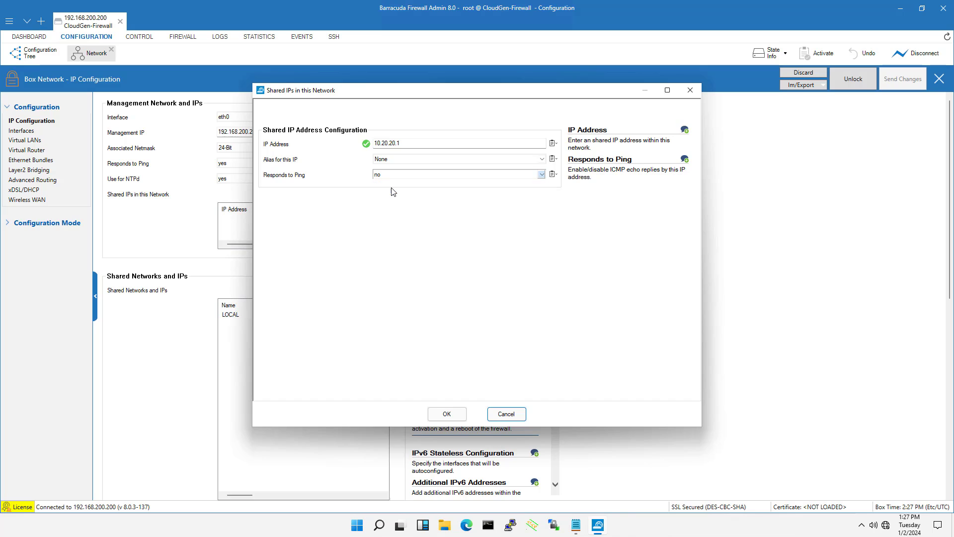
click(408, 142)
double_click(409, 142)
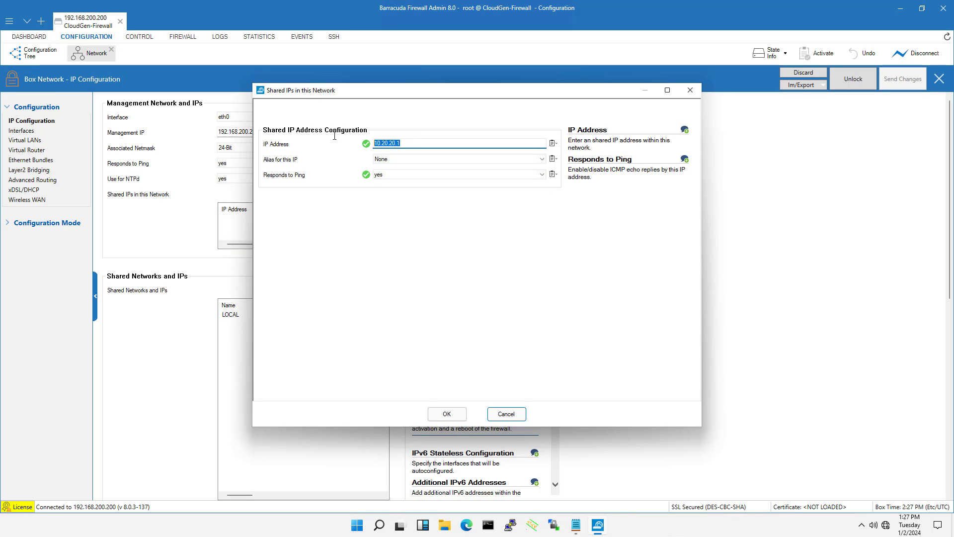
click(456, 415)
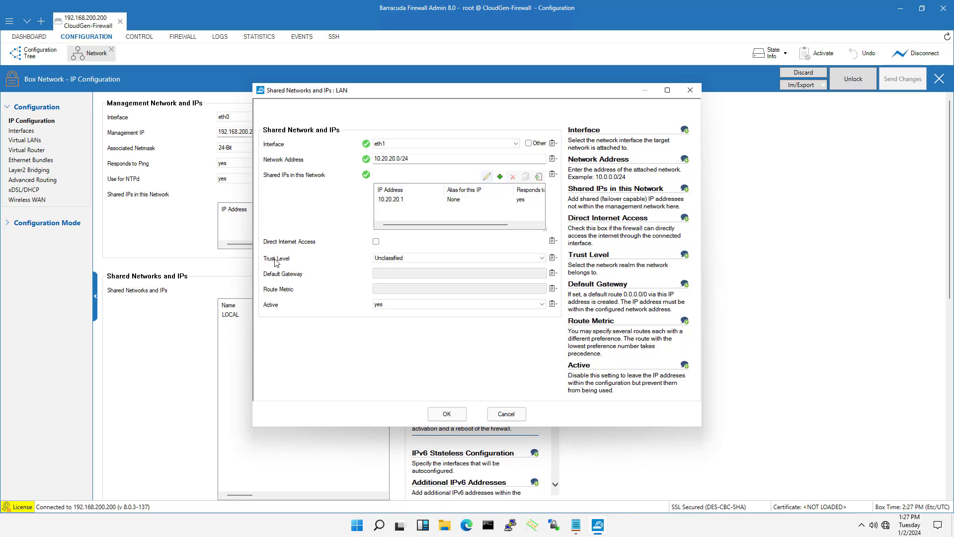
Set the LAN network's trust level to Trusted and save it.
click(400, 258)
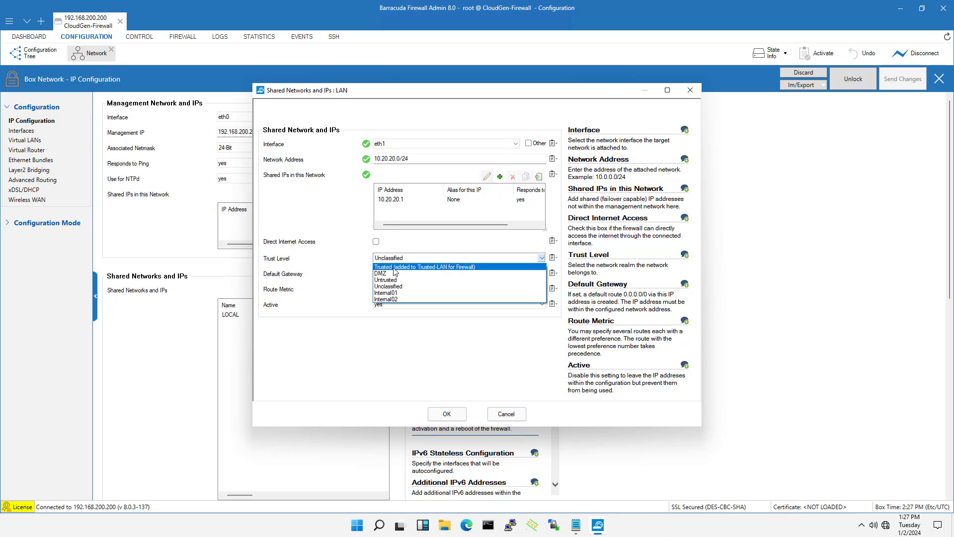
click(438, 268)
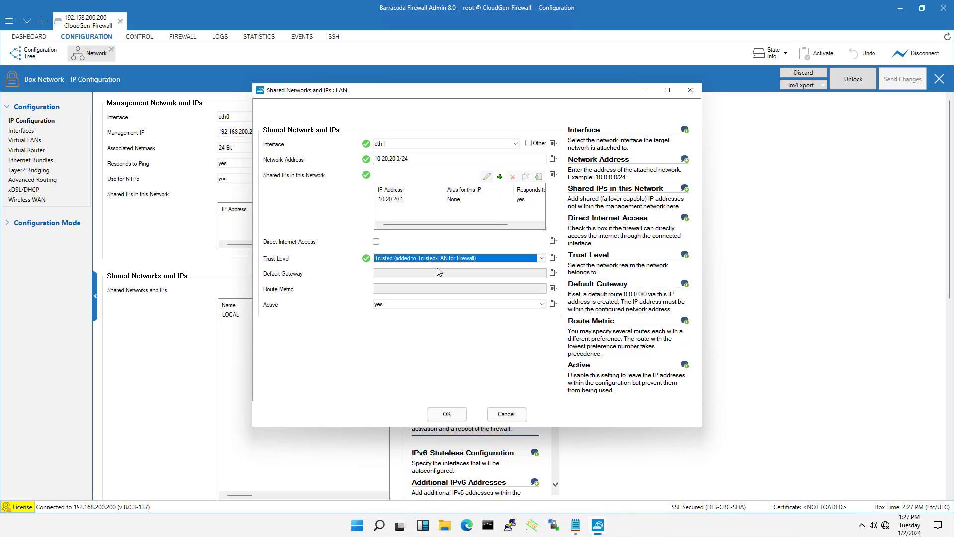
click(453, 412)
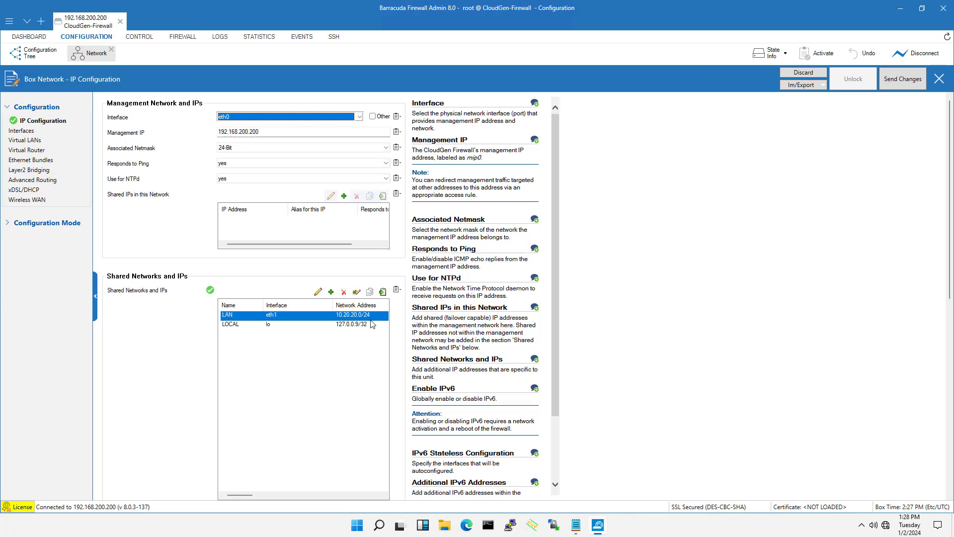
Send and activate the LAN shared network change, then return to the Configuration Tree.
click(902, 79)
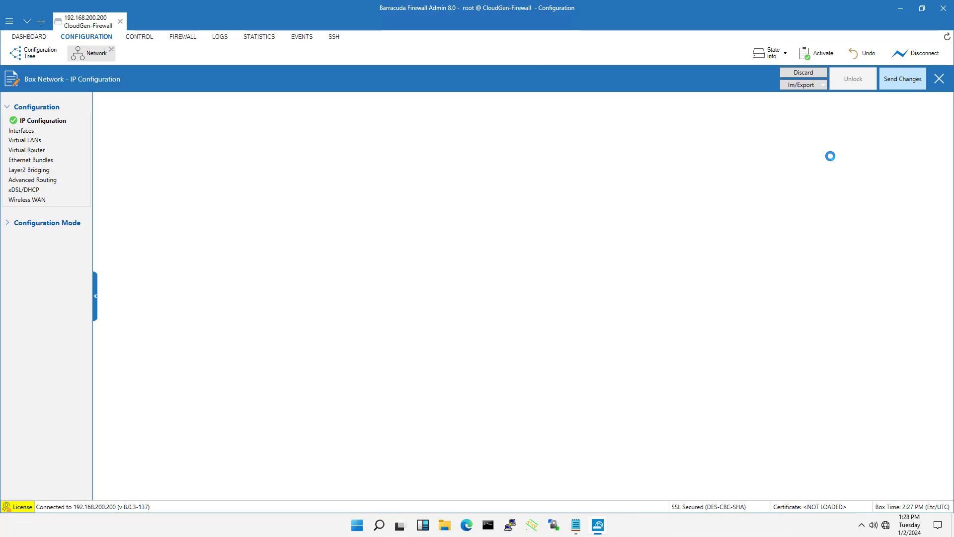
click(431, 79)
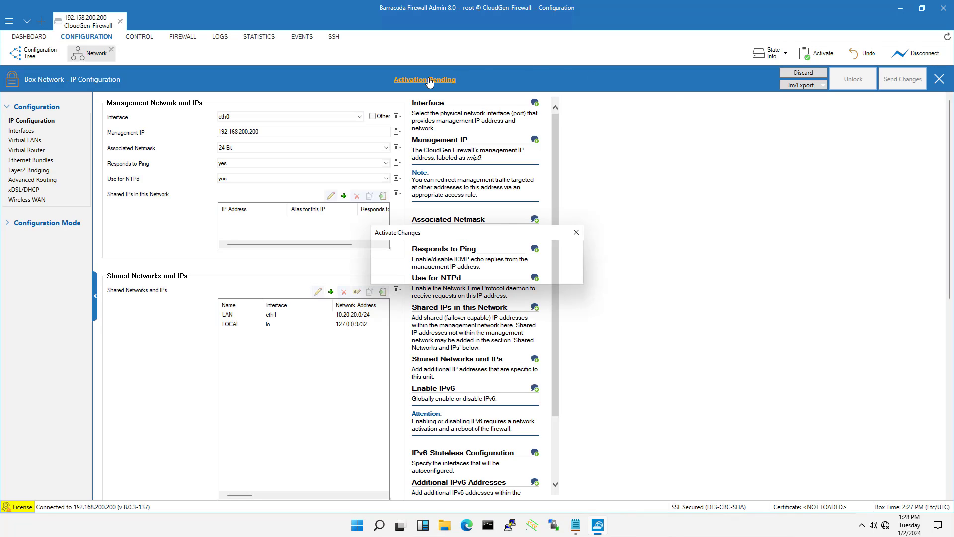
click(407, 273)
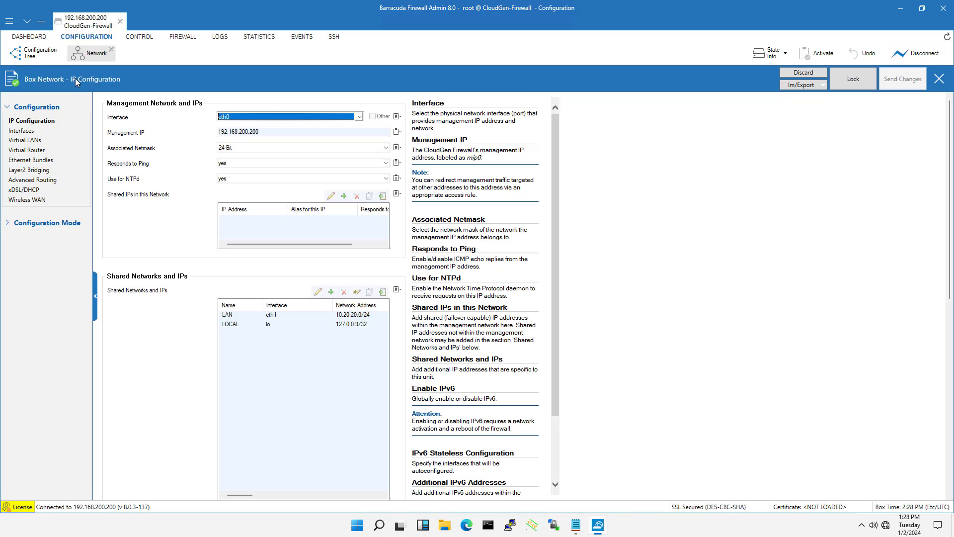
click(44, 59)
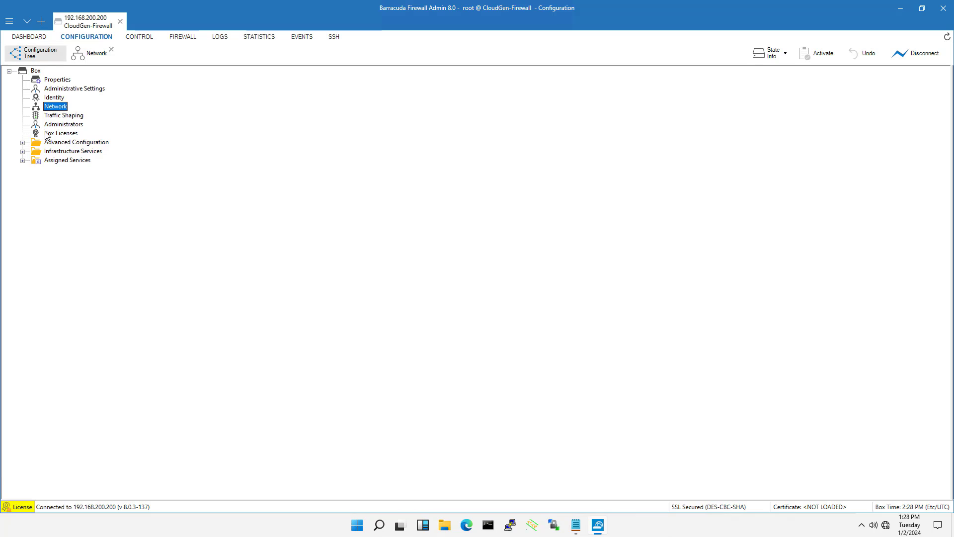
Start creating a new service under the box's Assigned Services.
click(23, 160)
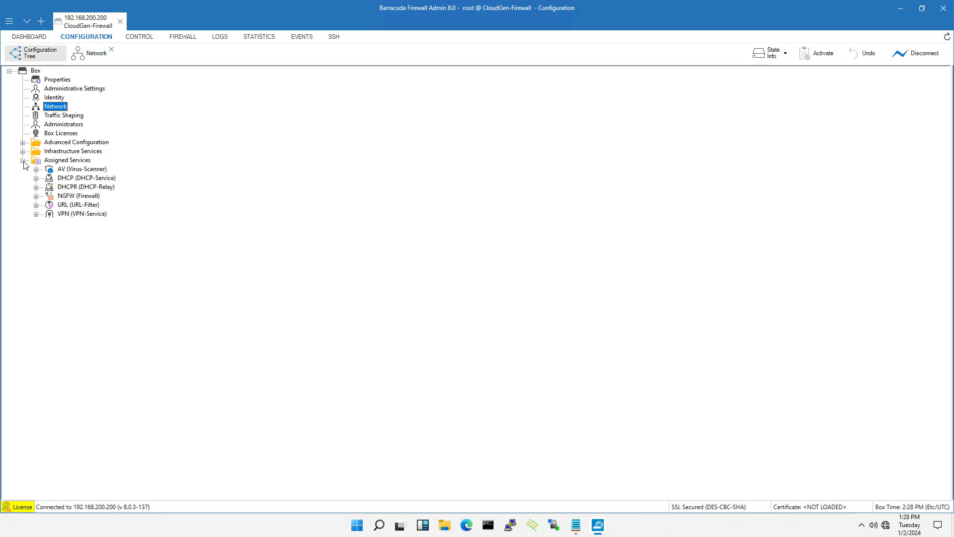
click(68, 162)
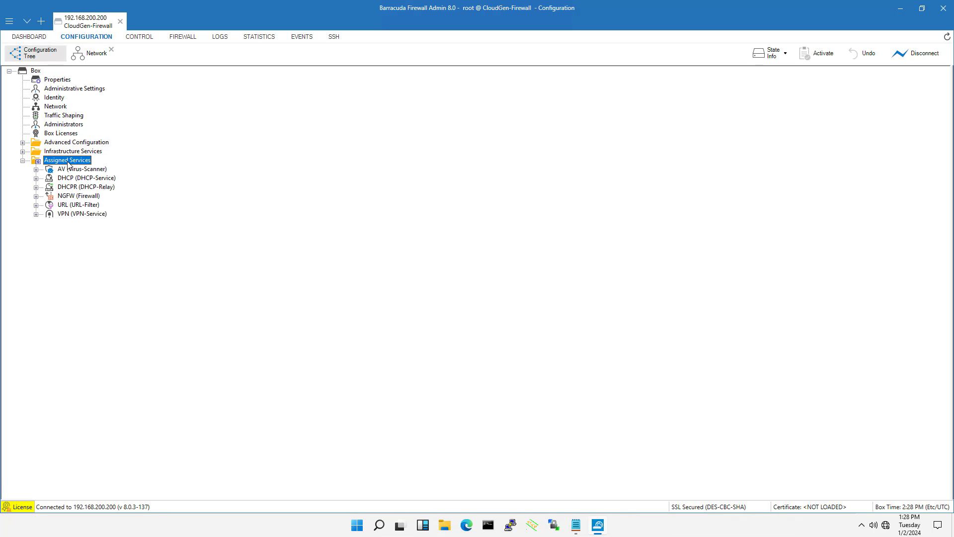
right_click(70, 164)
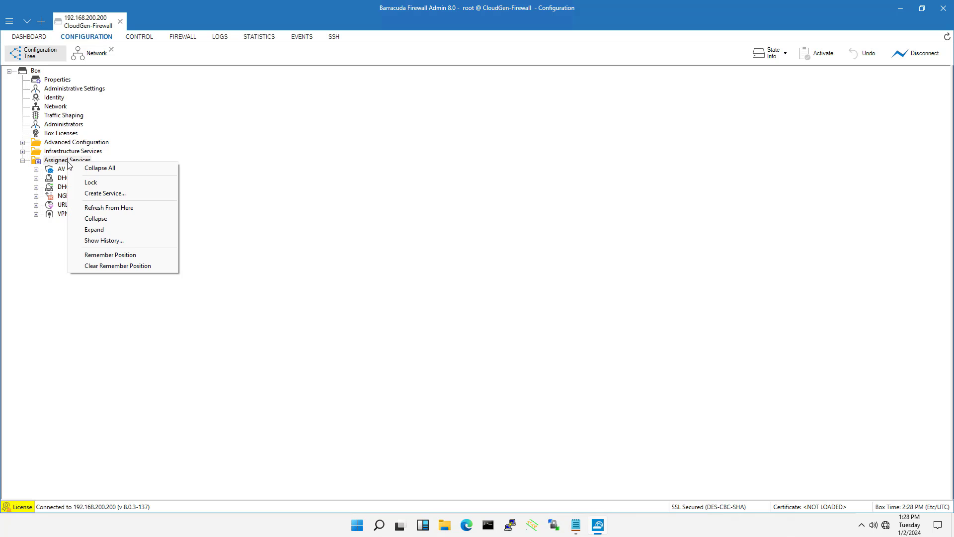
click(109, 193)
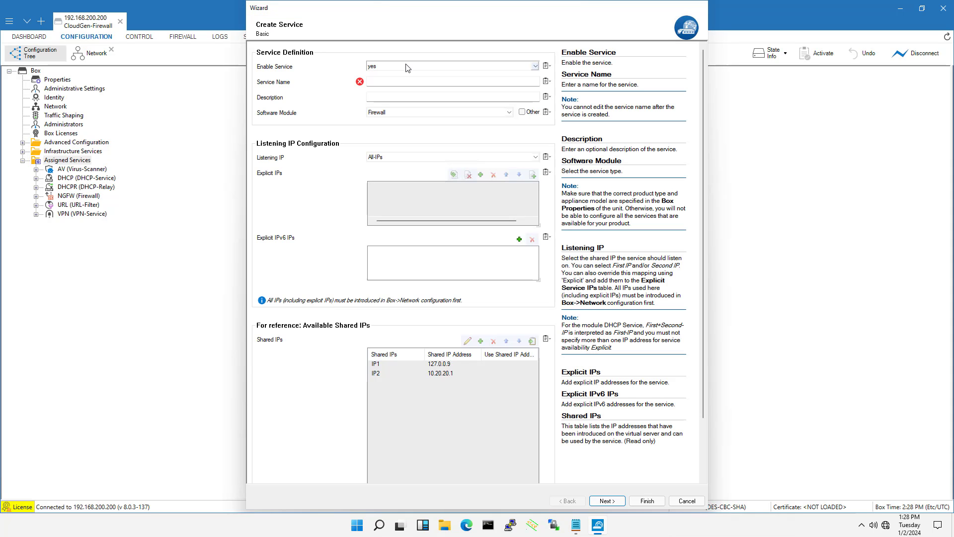
Create an enabled service named DHCPLAN using the DHCP Service module.
click(407, 68)
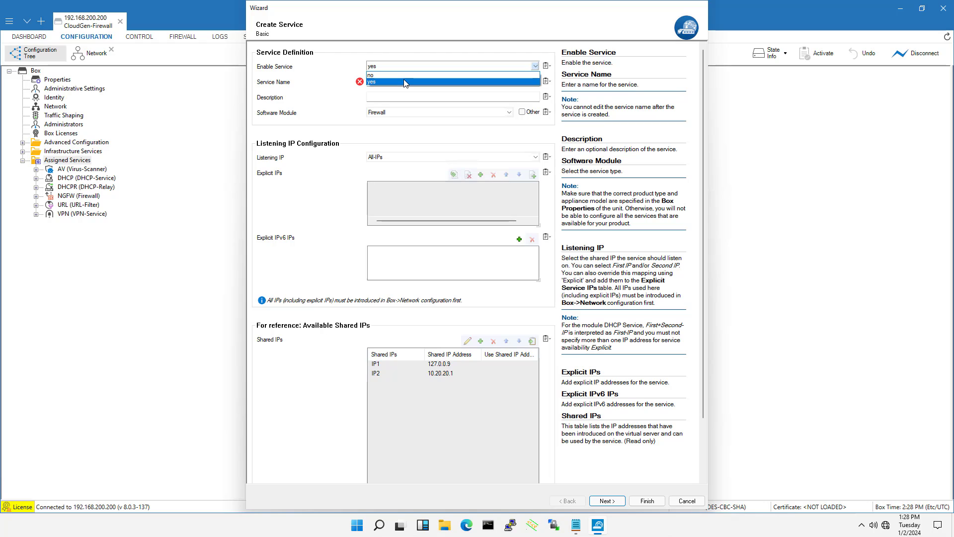
click(404, 73)
key(Tab)
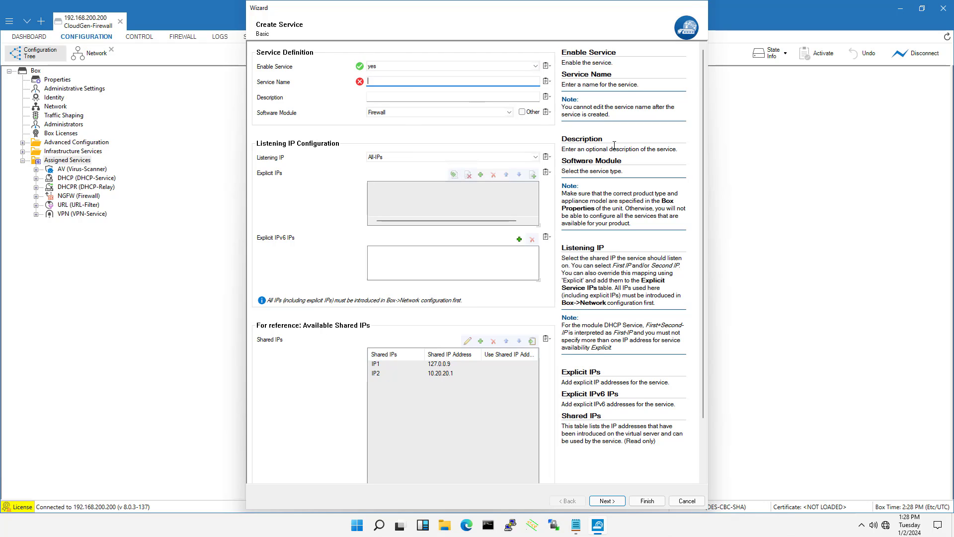
text(DHCPLAN)
click(417, 114)
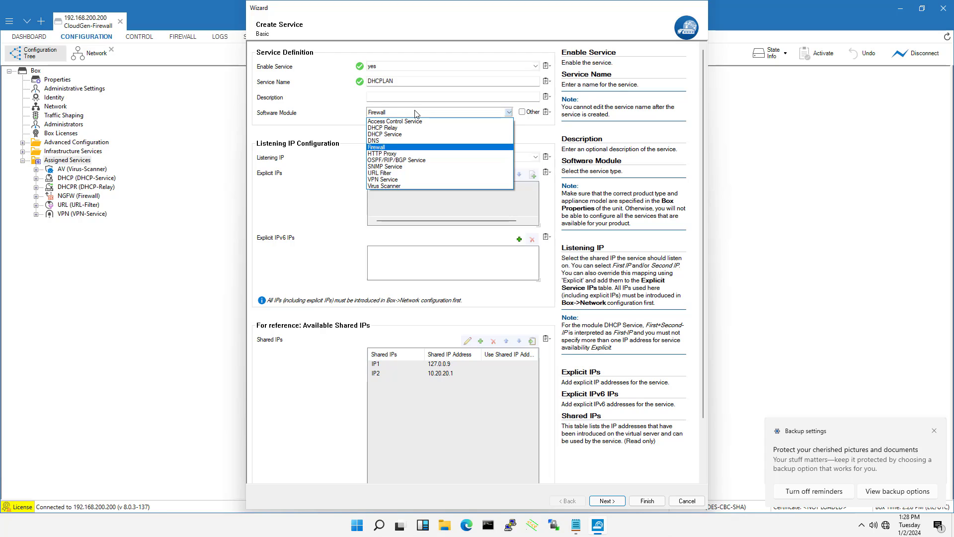
click(414, 135)
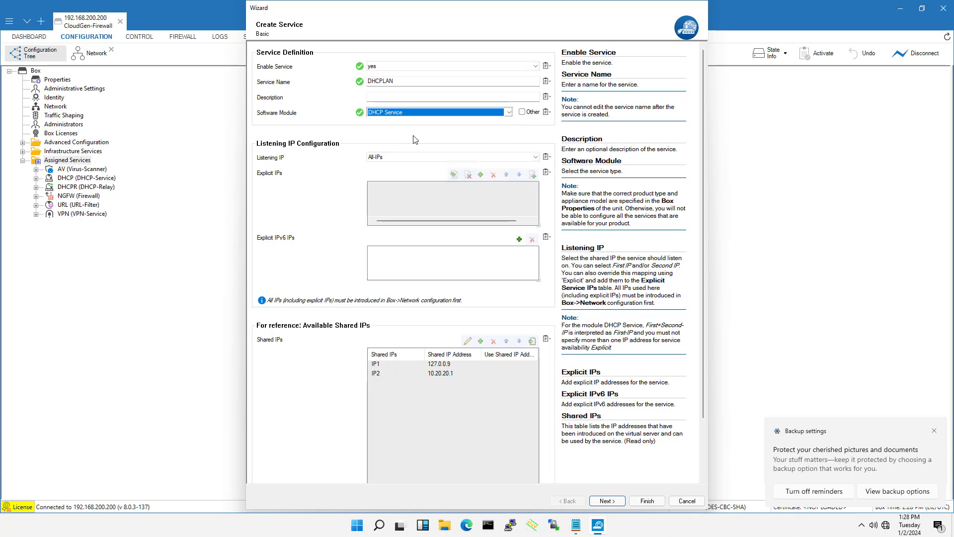
click(935, 431)
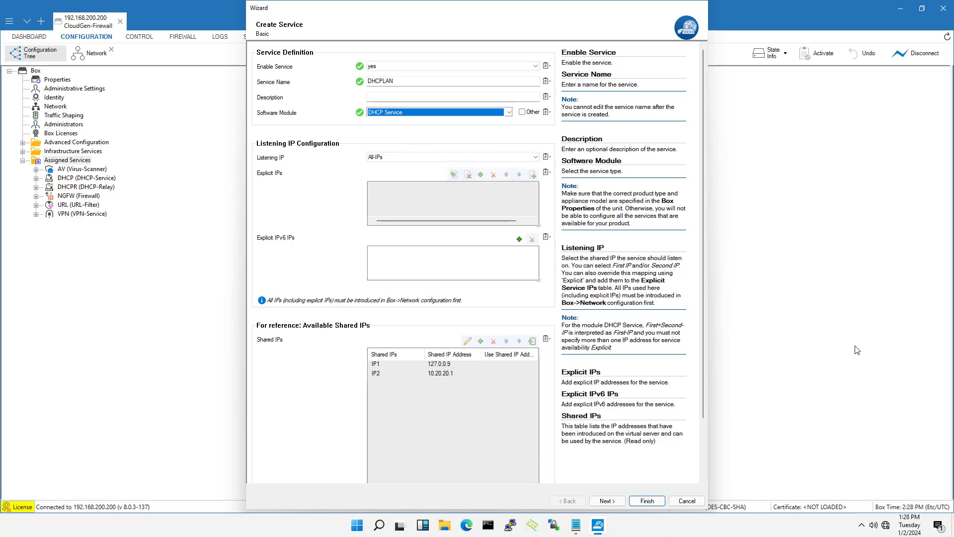
drag(394, 81, 359, 92)
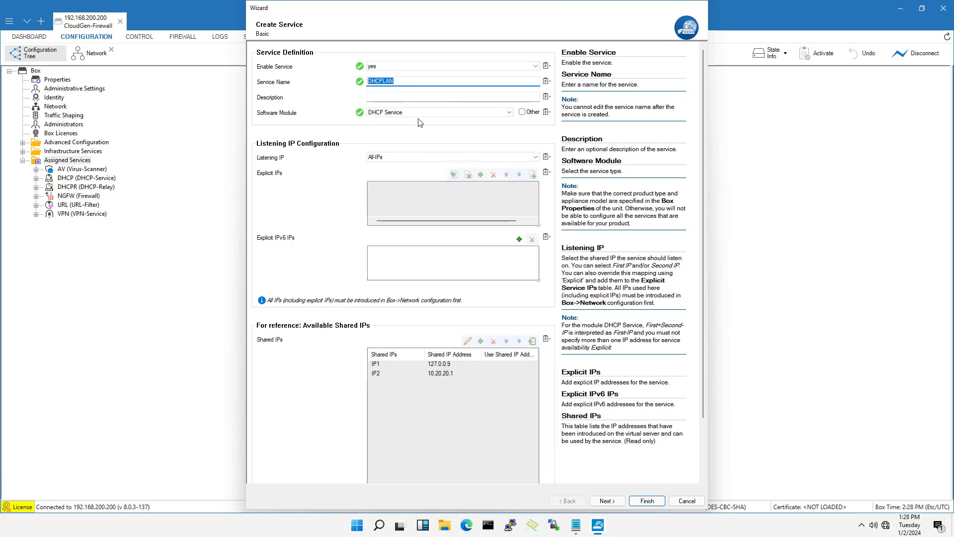
click(649, 500)
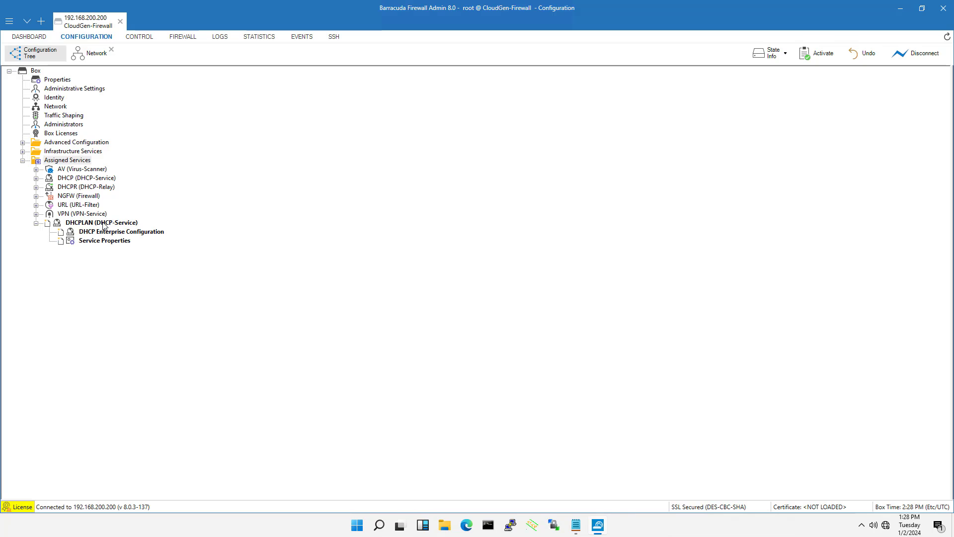
In DHCPLAN's DHCP Enterprise Configuration, add subnet LAN serving 10.20.20.0/24.
click(123, 232)
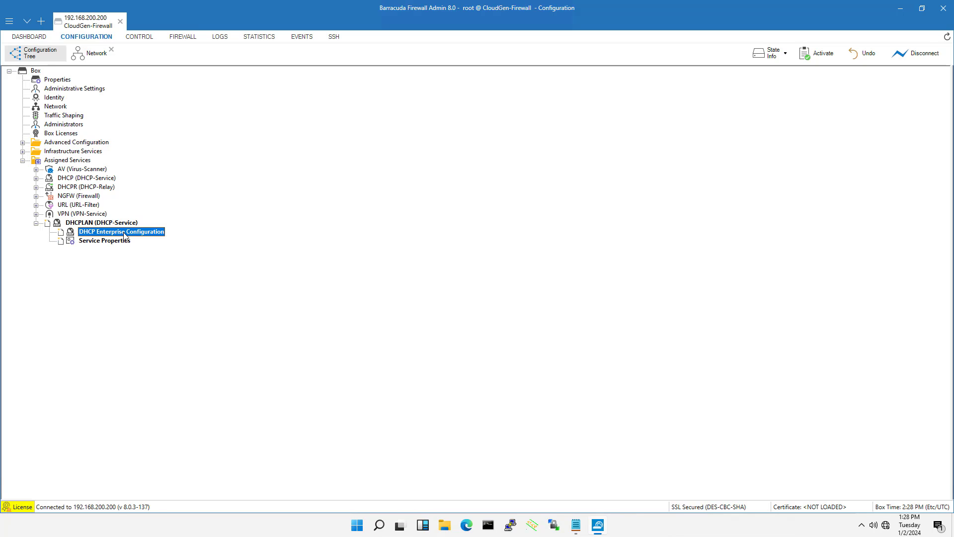
double_click(124, 232)
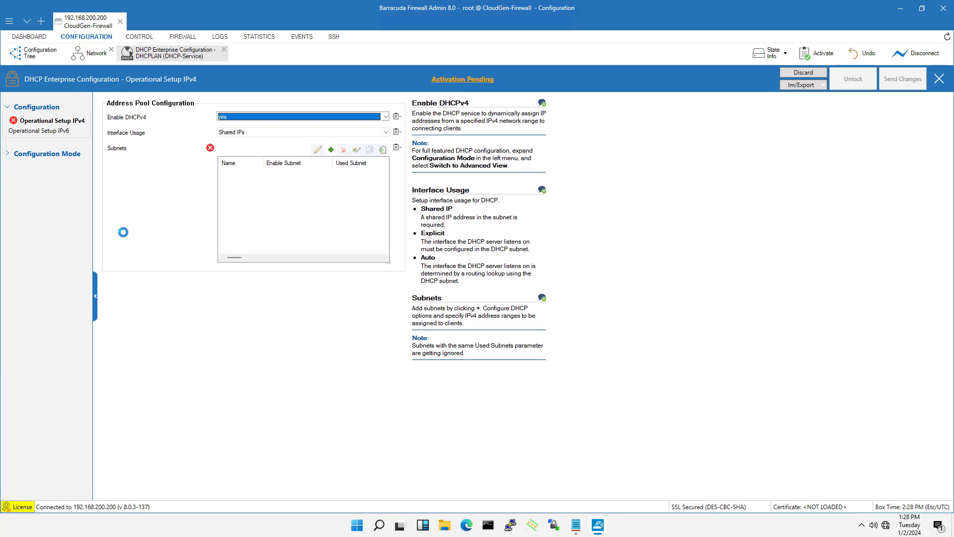
click(331, 150)
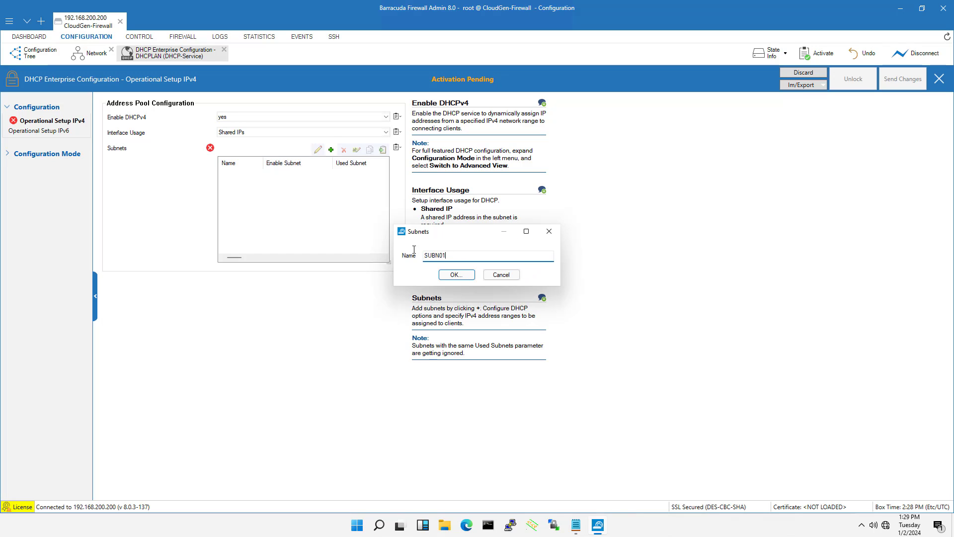
text(LAN)
click(469, 275)
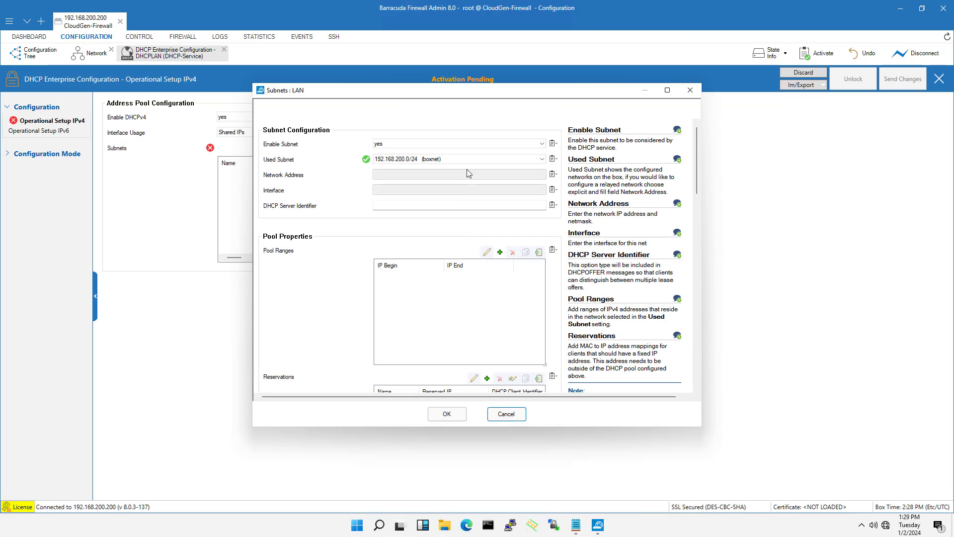
click(467, 159)
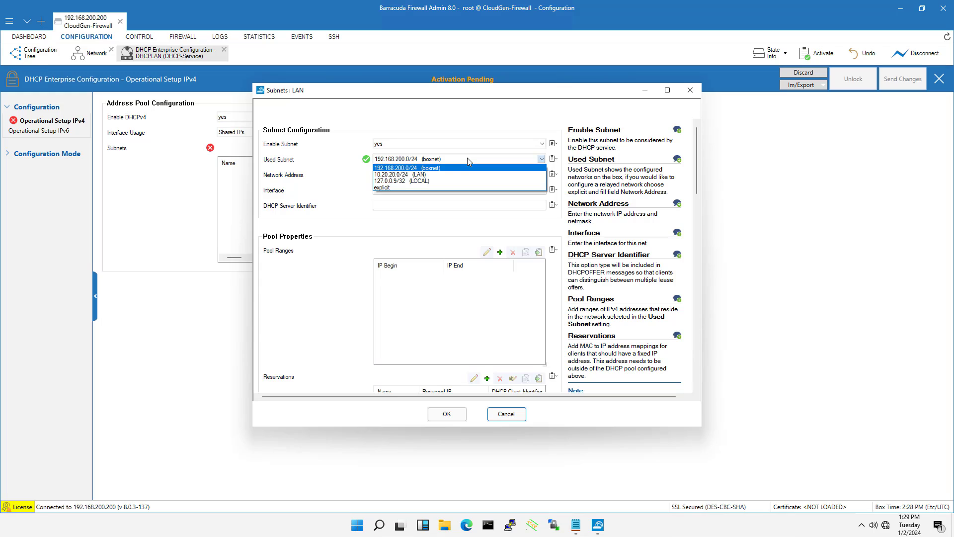
click(429, 175)
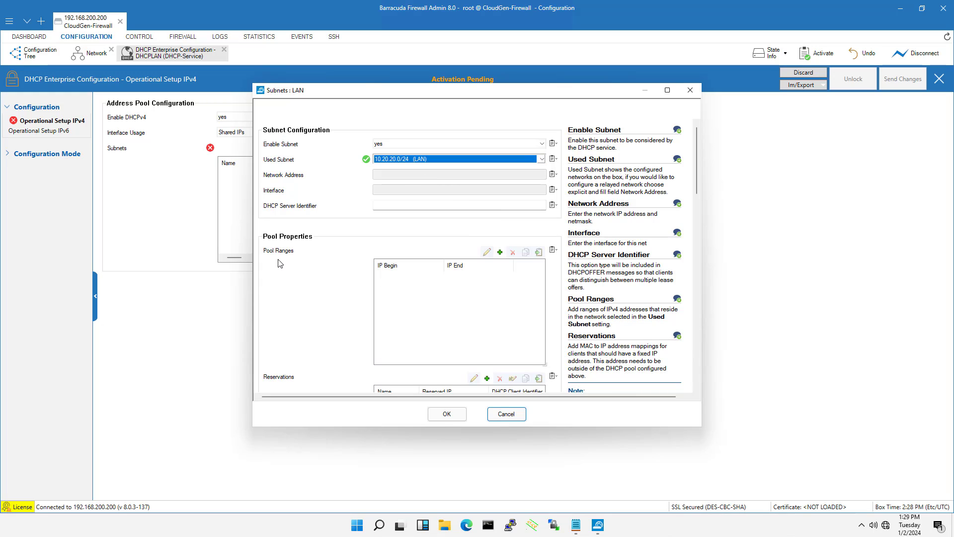
Add a LAN address pool ranging from 10.20.20.100 to 10.20.20.200.
click(500, 252)
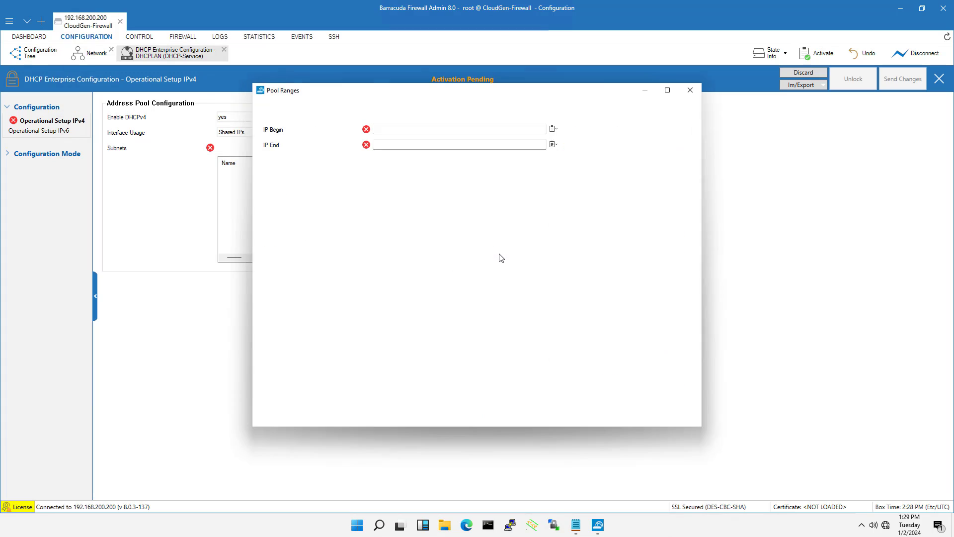
click(414, 129)
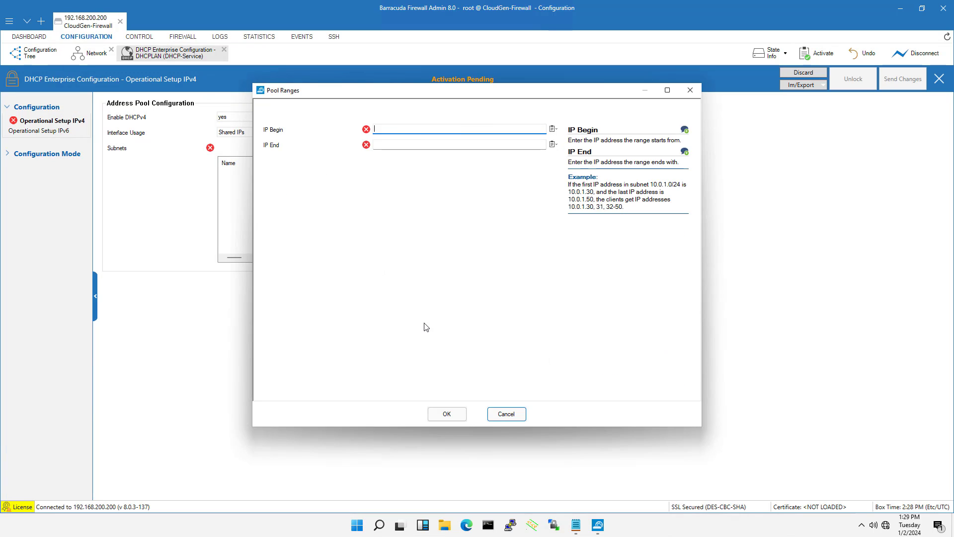
text(10.20.20.100)
key(ctrl+a)
key(ctrl+c)
click(432, 148)
key(ctrl+v)
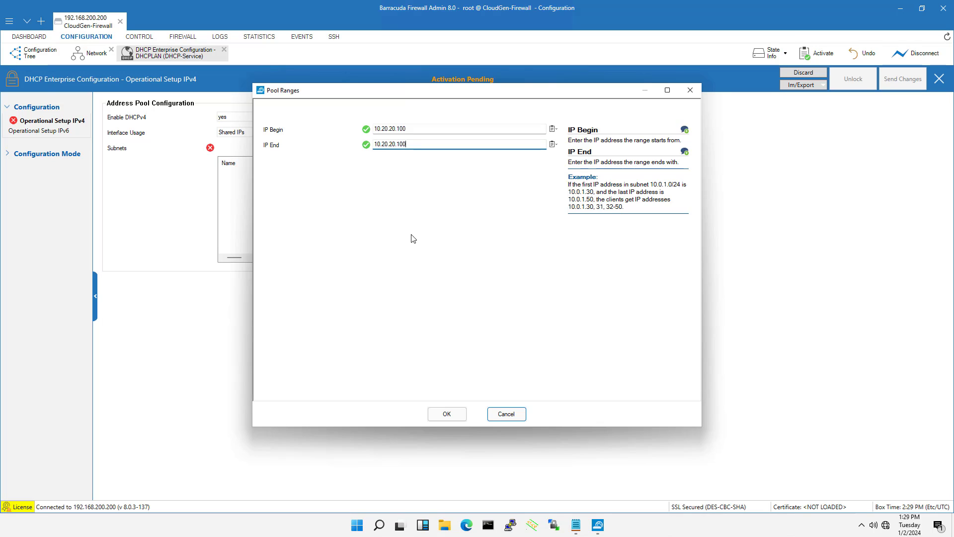
key(BackSpace)
key(BackSpace)
key(BackSpace)
text(200)
click(407, 128)
click(406, 144)
click(456, 417)
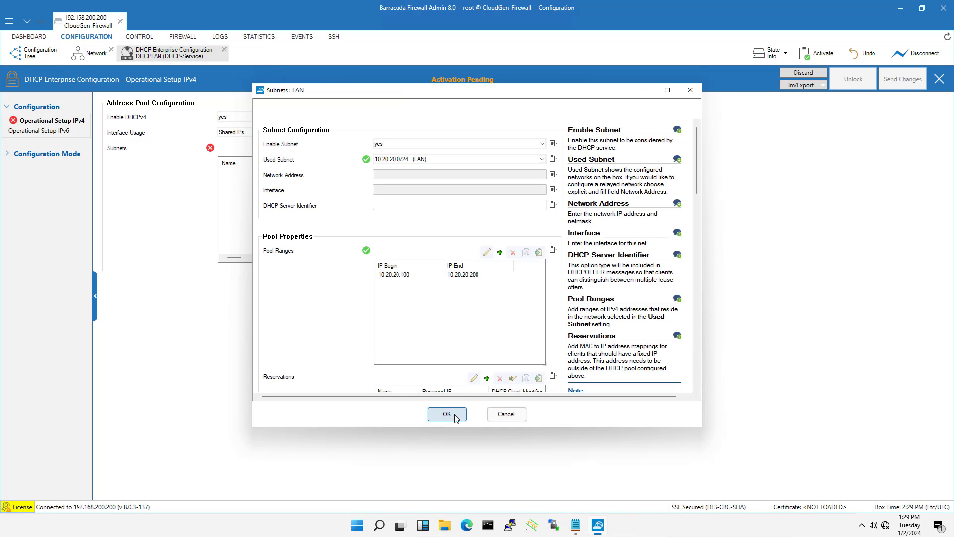
drag(694, 185, 694, 249)
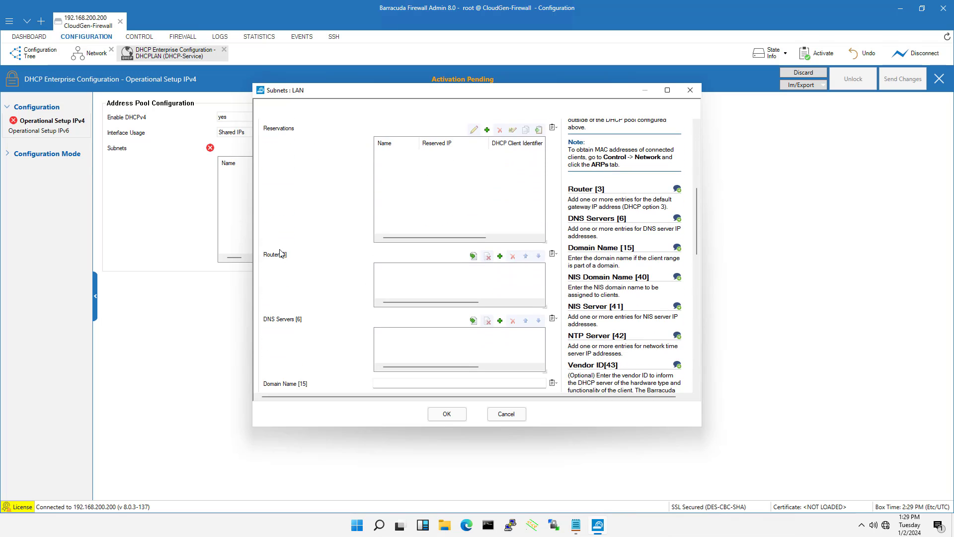
Set the LAN subnet's DHCP router to 10.20.20.1.
click(500, 256)
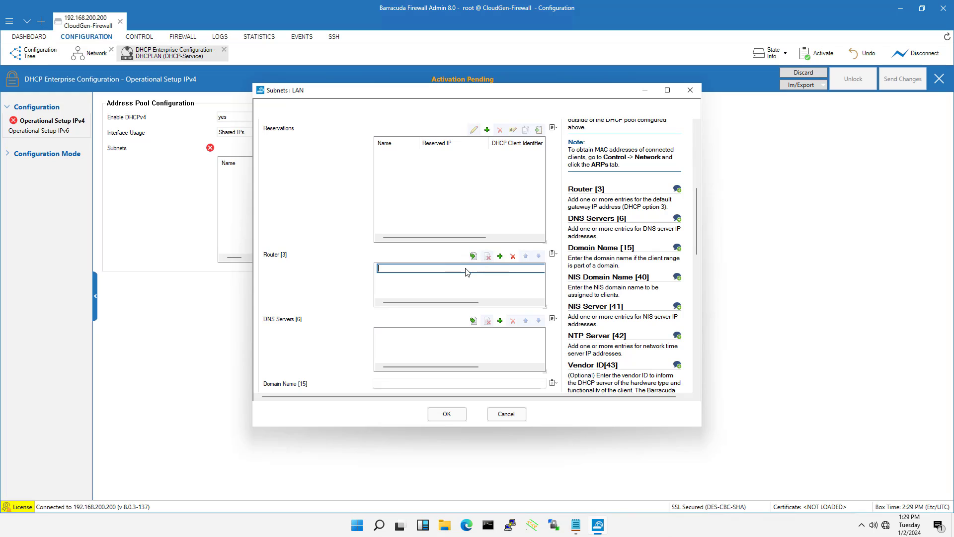
text(10.20)
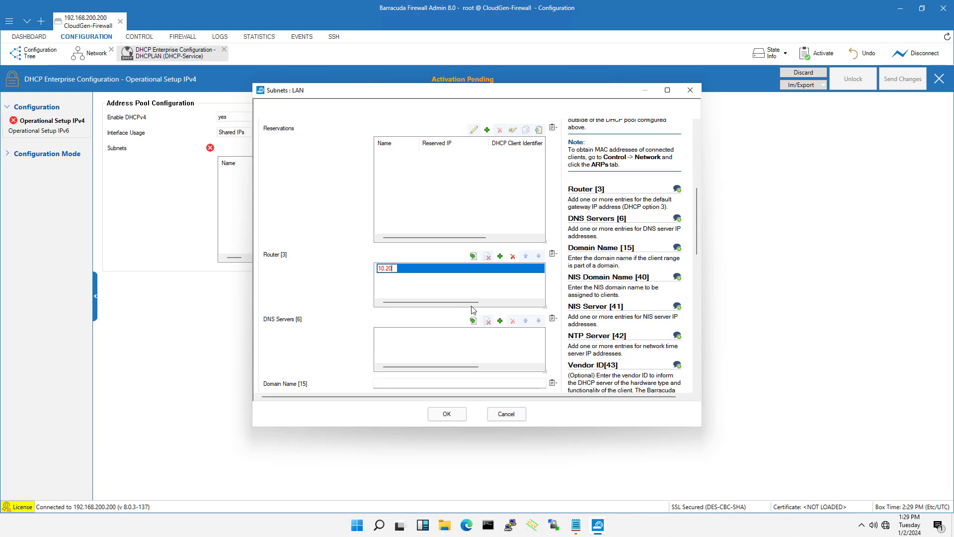
text(.20.1)
key(Return)
Add DNS servers 8.8.8.8 and 8.8.4.4 to the LAN subnet.
click(500, 320)
scroll(442, 271, down, 2)
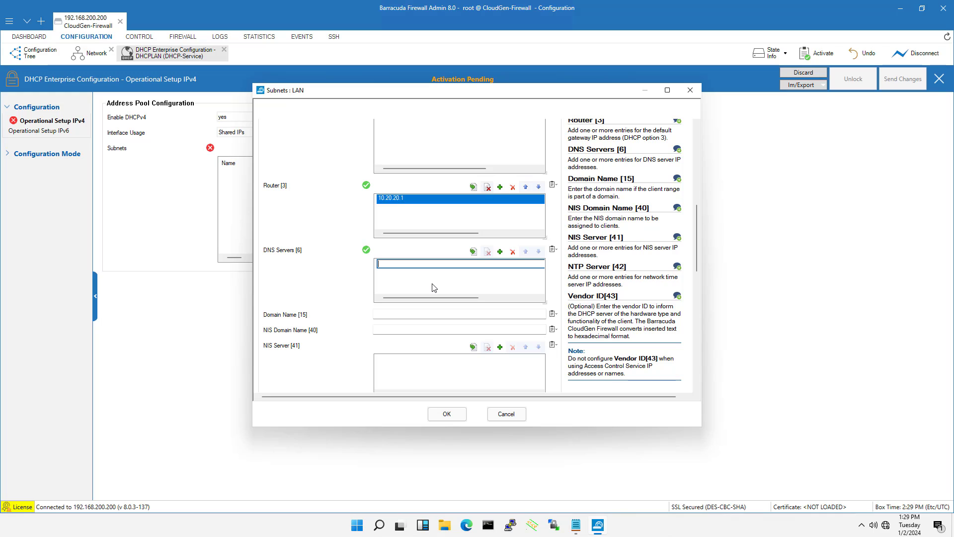
text(8.8.8.8)
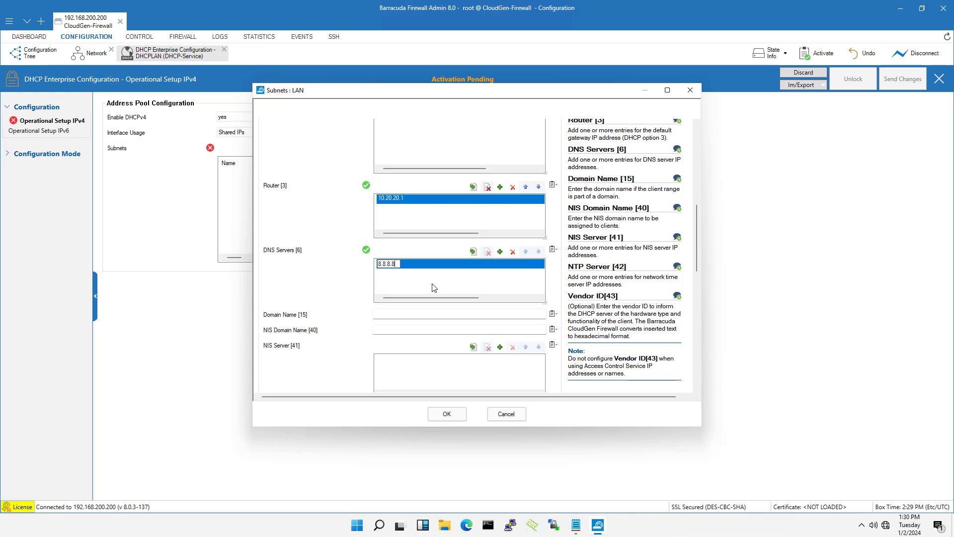
key(Return)
click(500, 252)
text(8)
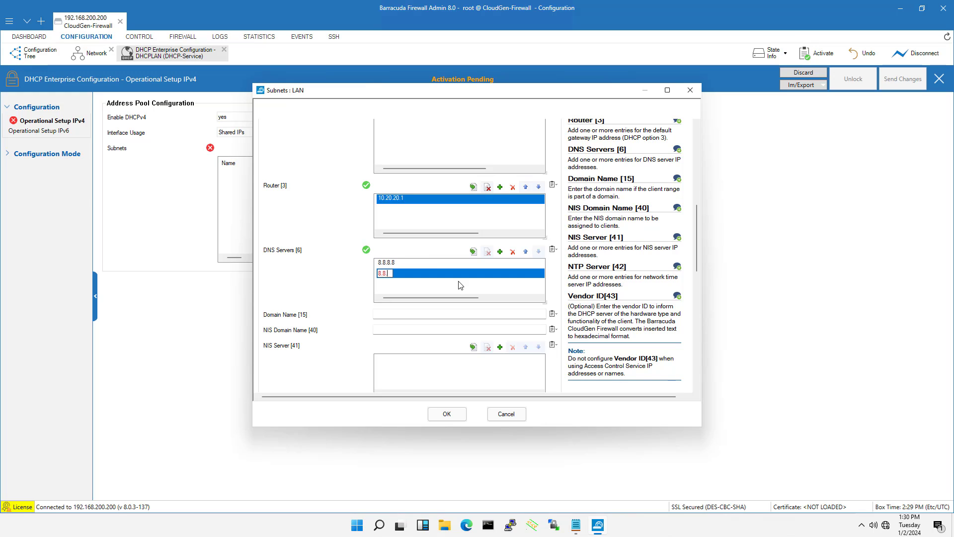
text(.8.4.4)
key(Return)
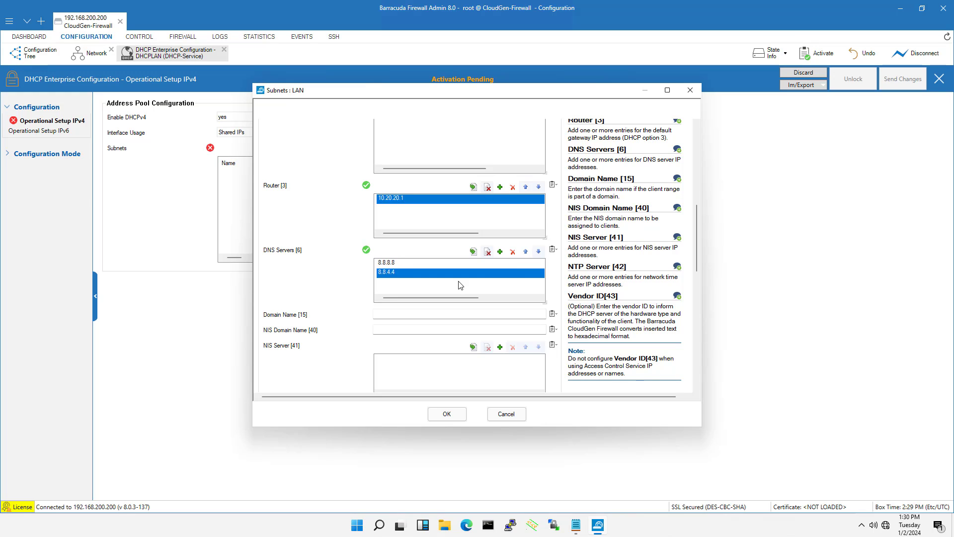
Save the LAN subnet, send and activate the DHCPLAN changes, and view CONTROL.
click(446, 414)
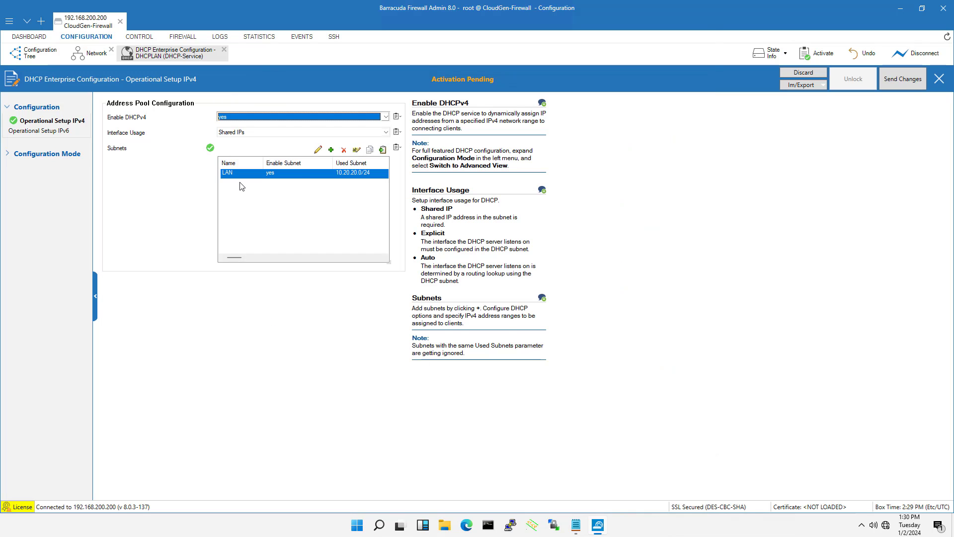
click(907, 83)
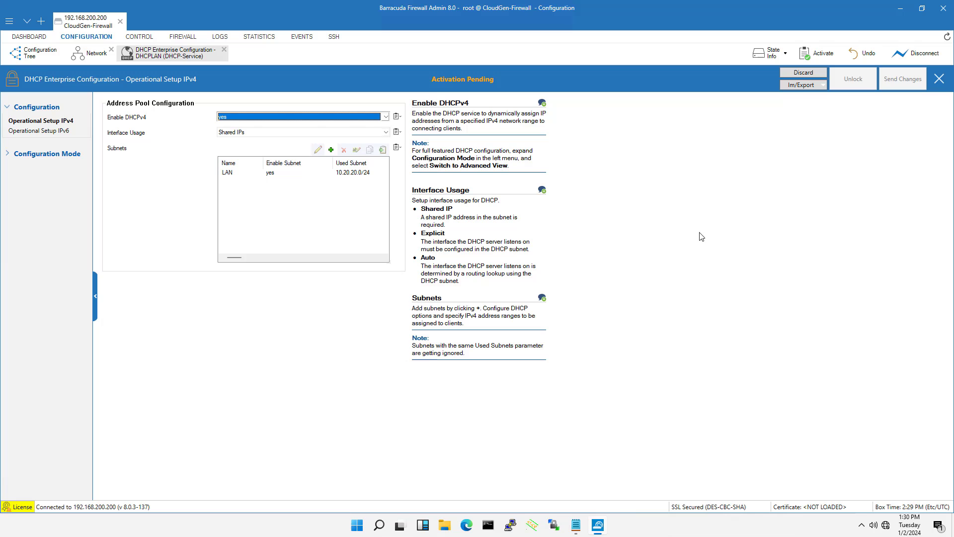
click(458, 83)
click(431, 272)
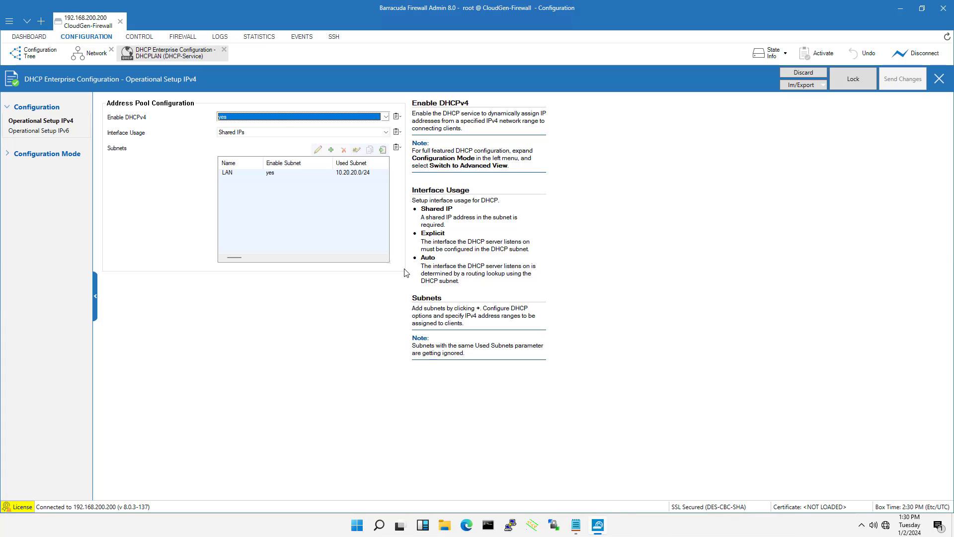
click(141, 36)
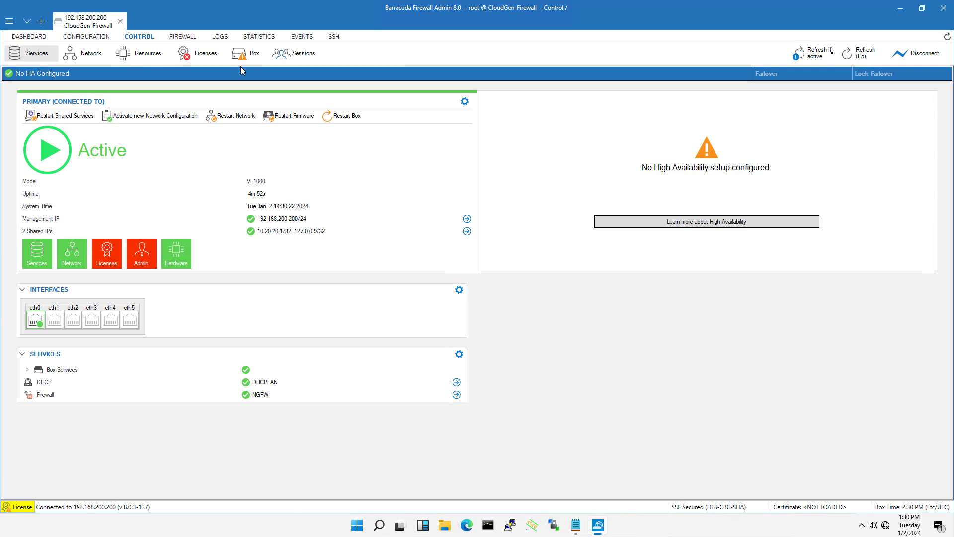
Activate the new network configuration from Box control using Failsafe mode.
click(244, 56)
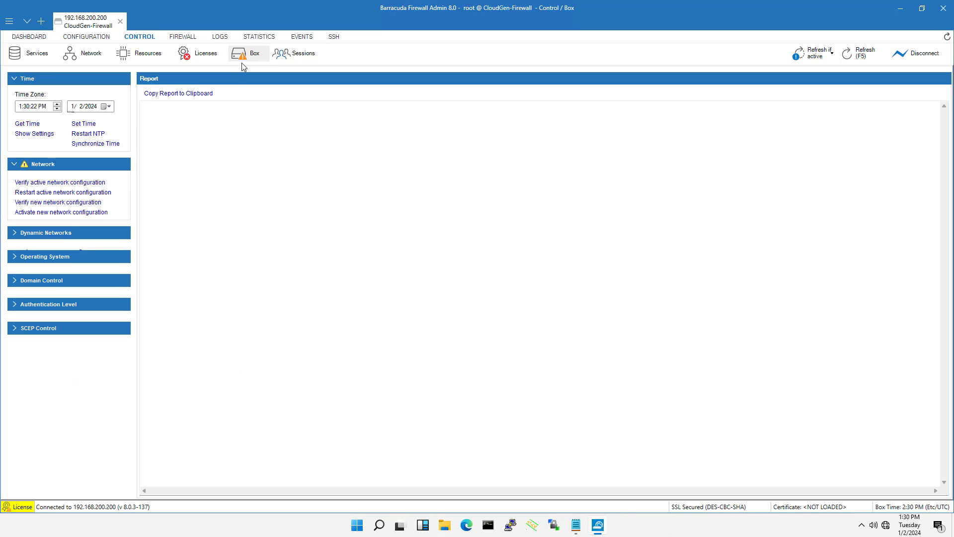
click(48, 213)
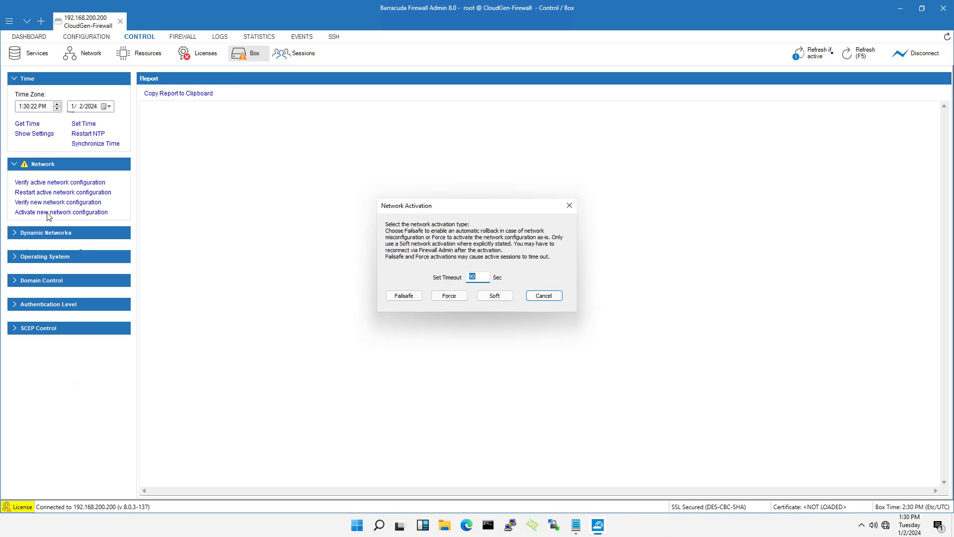
click(401, 295)
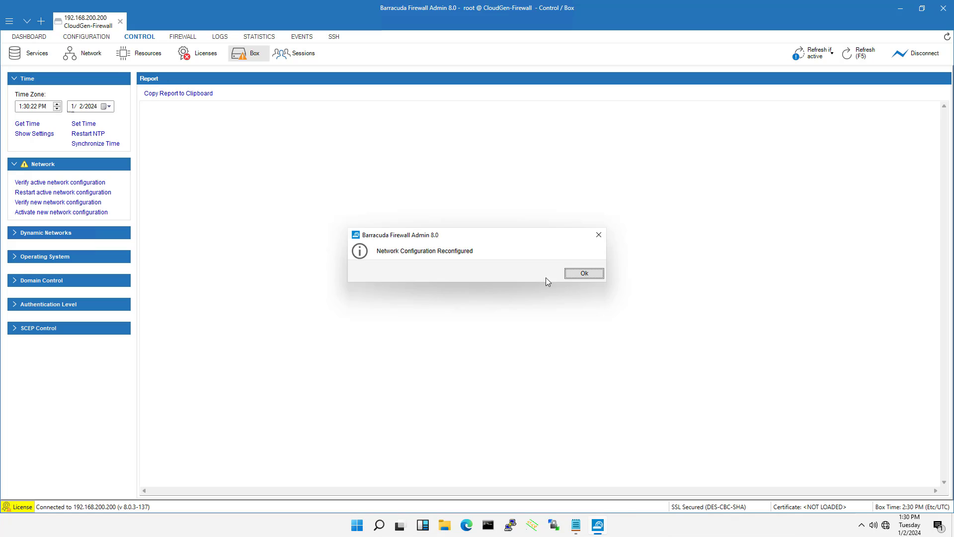
click(583, 273)
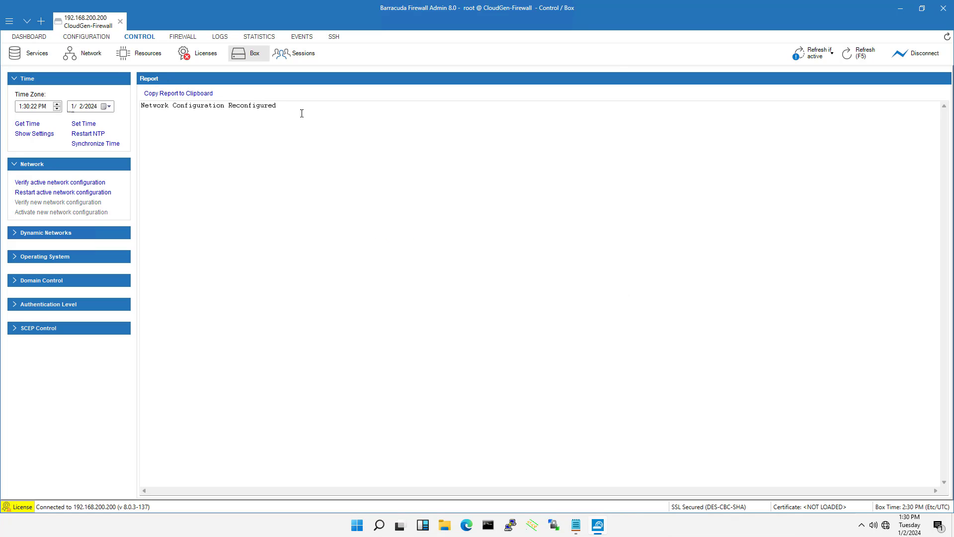
drag(298, 108, 141, 108)
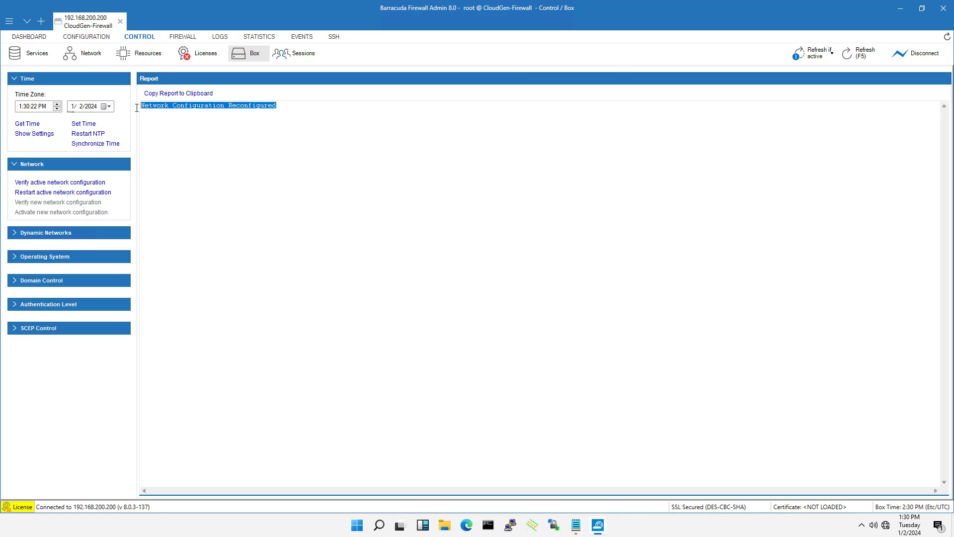
Check in the Network view that eth1 carries 10.20.20.1/32.
click(91, 57)
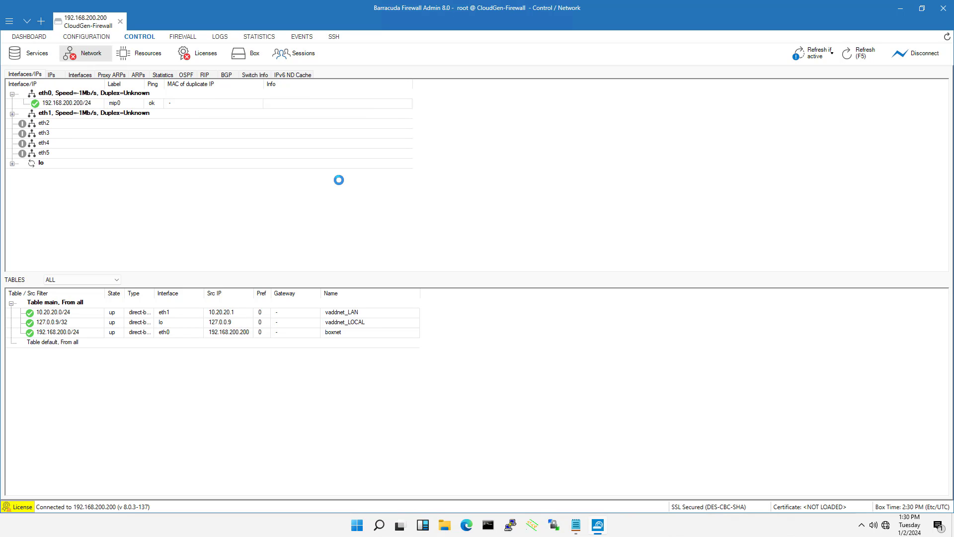
click(12, 114)
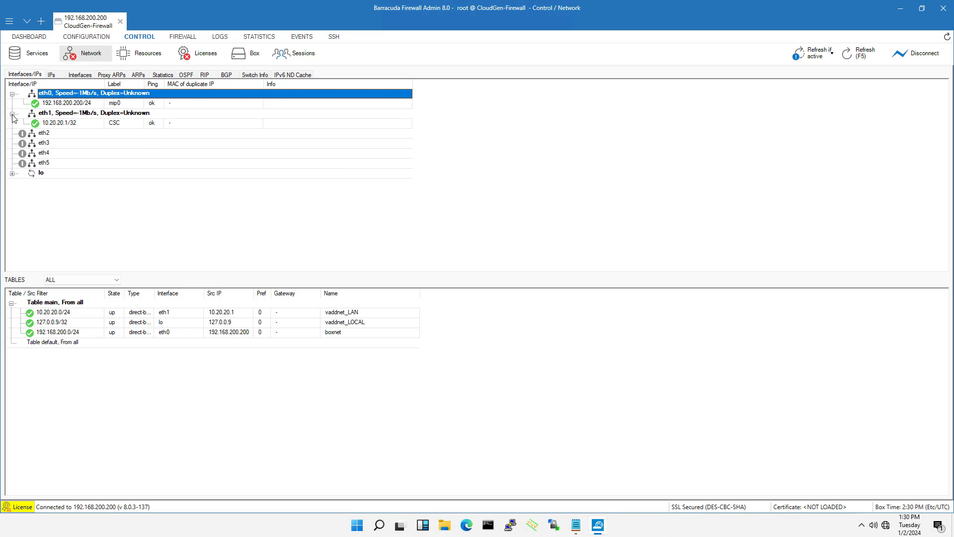
click(65, 124)
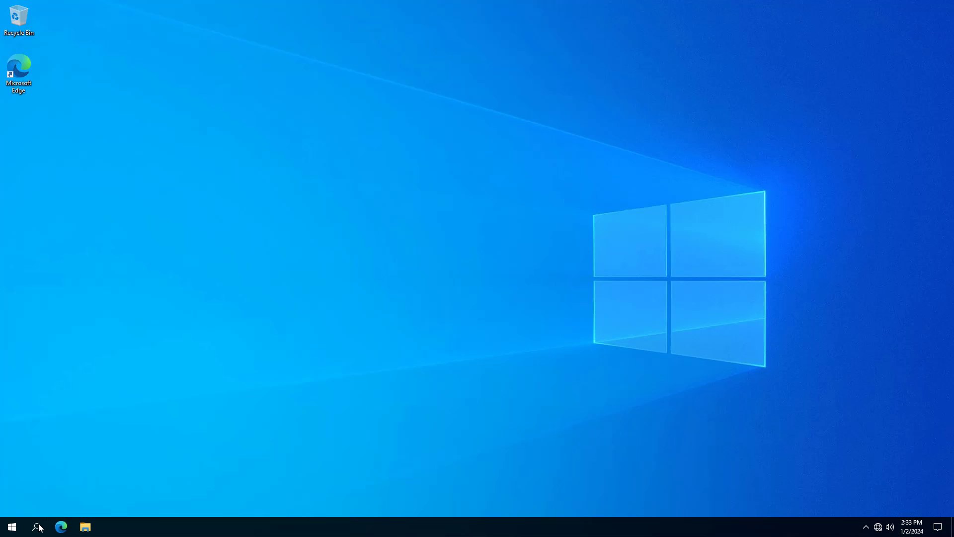
click(37, 527)
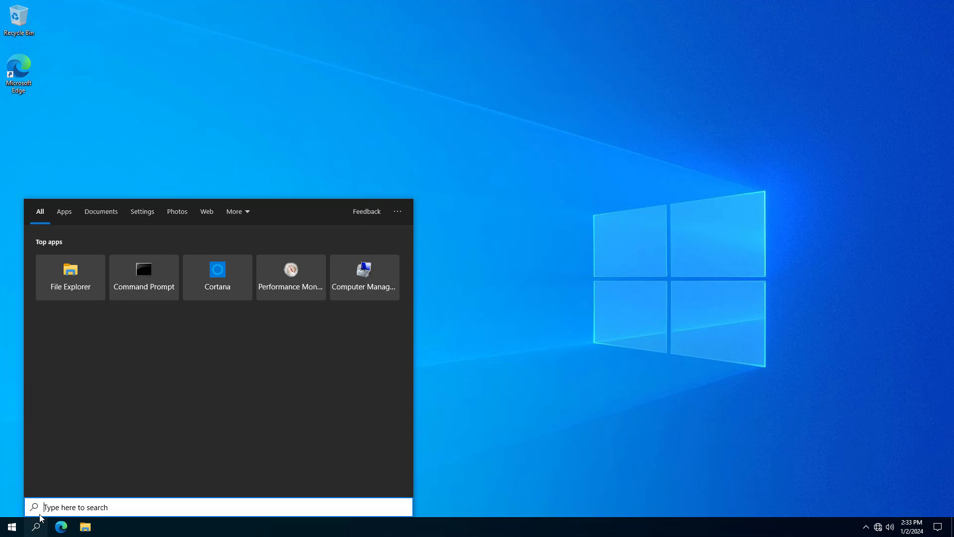
Run ipconfig and ipconfig /all to confirm address 10.20.20.100, gateway and DNS 8.8.4.4.
click(145, 279)
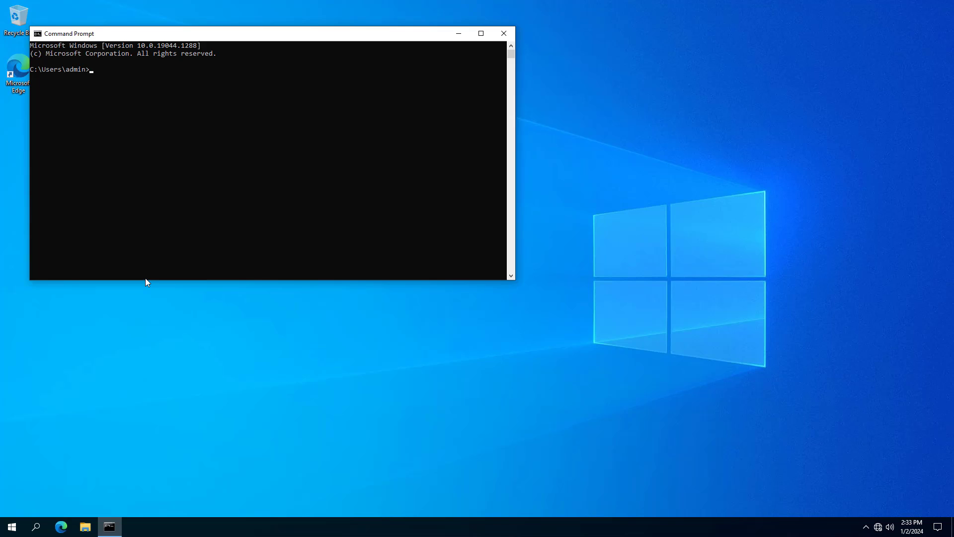
text(ipconfig)
key(Return)
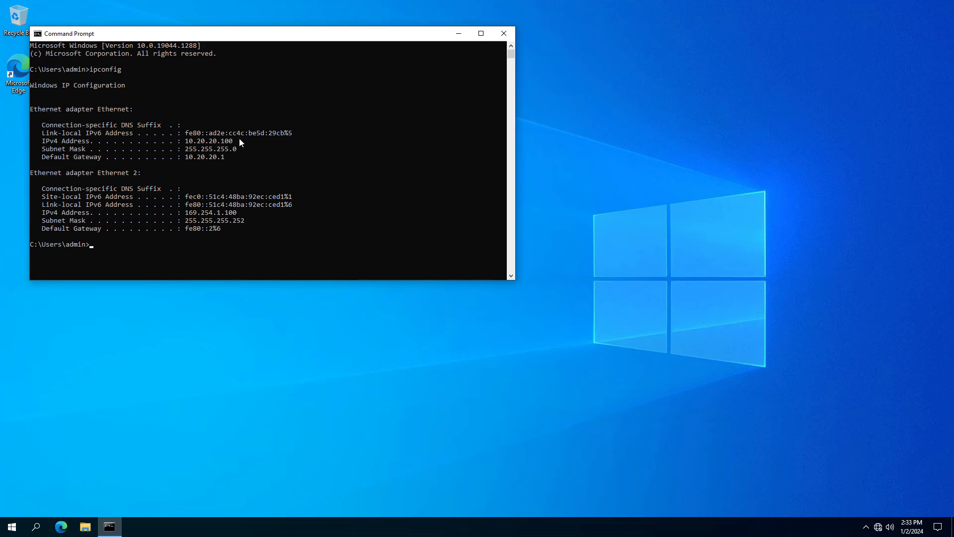
drag(240, 142, 43, 143)
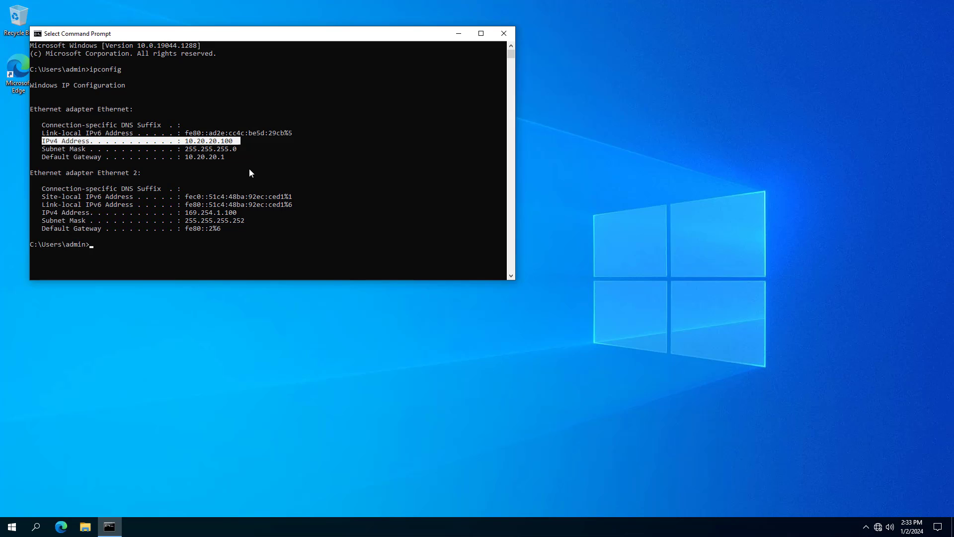
drag(231, 156, 39, 149)
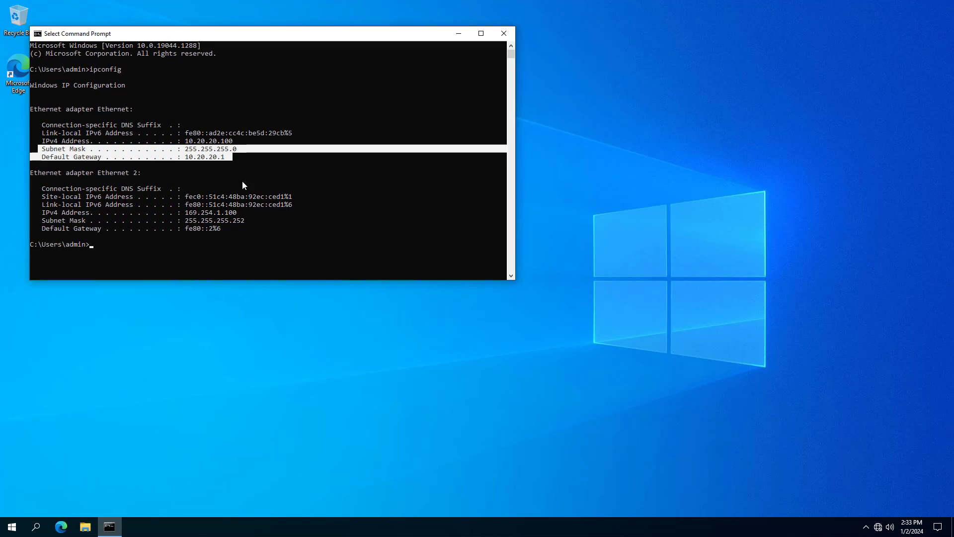
text(ipconfig /all)
key(Return)
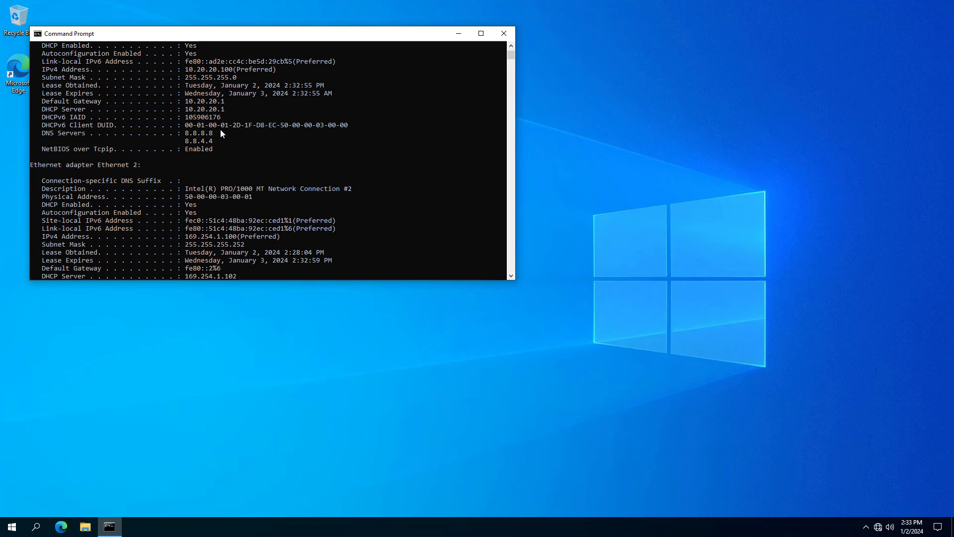
drag(174, 141, 216, 142)
Ping the firewall at 10.20.20.1 and stop it after the replies.
key(Return)
key(Return)
text(ping 10.20.20.1)
key(Return)
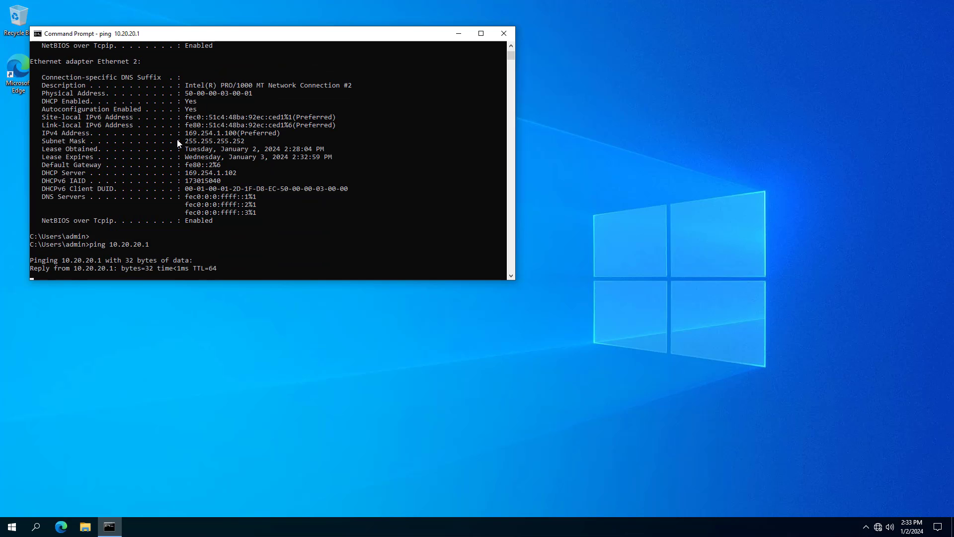
key(ctrl+c)
drag(222, 214, 20, 207)
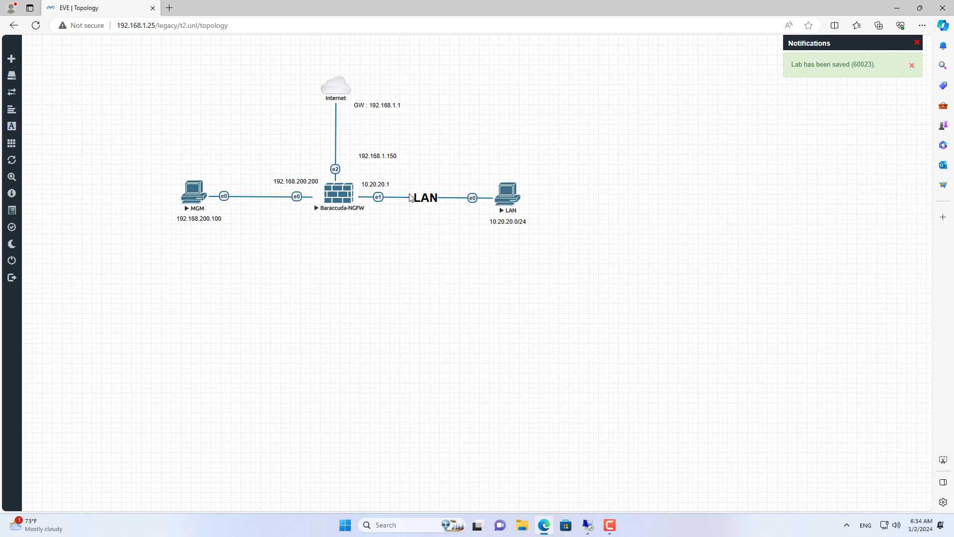
Arrange the EVE-NG labels 192.168.1.150, GW : 192.168.1.1 and WAN on the topology.
drag(383, 158, 341, 160)
drag(393, 105, 347, 110)
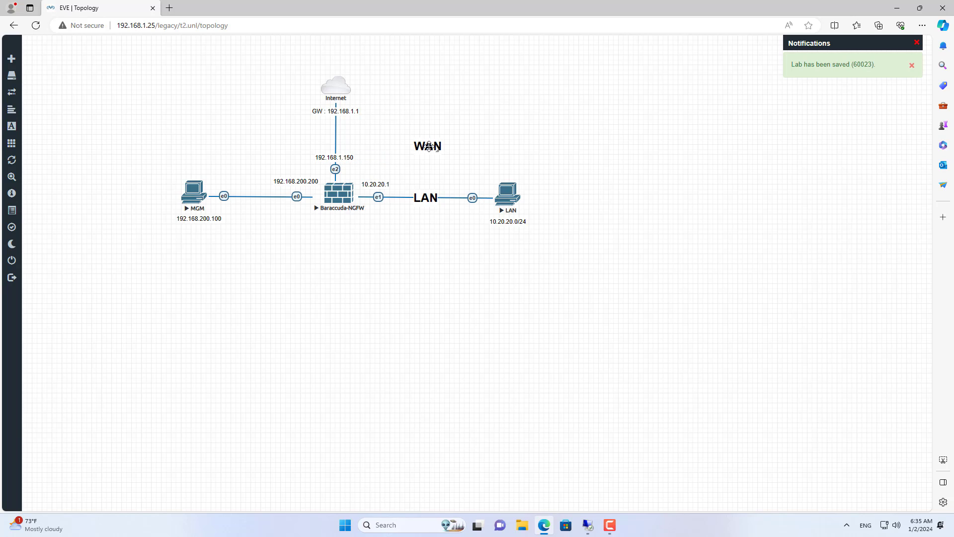
drag(426, 144, 336, 132)
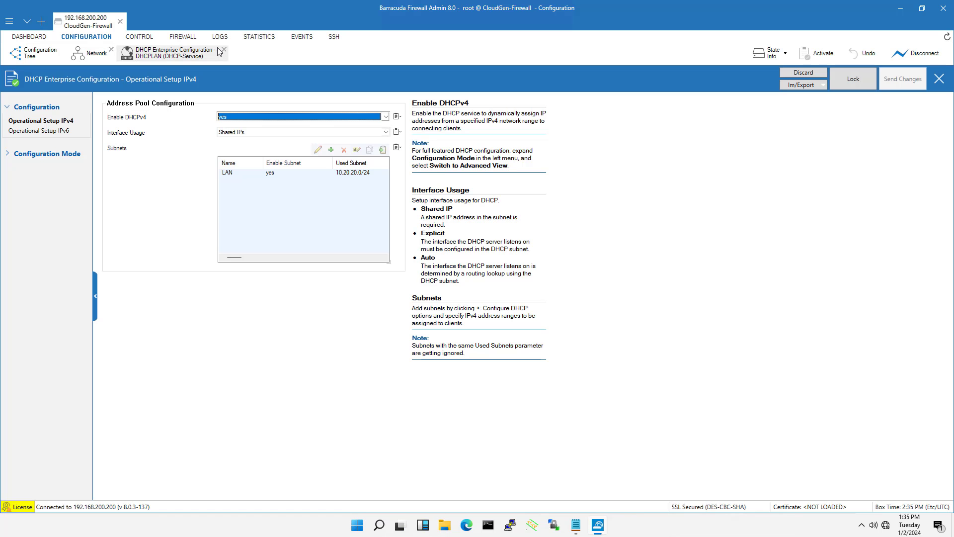
Open the box network IP configuration and lock it for editing.
click(224, 50)
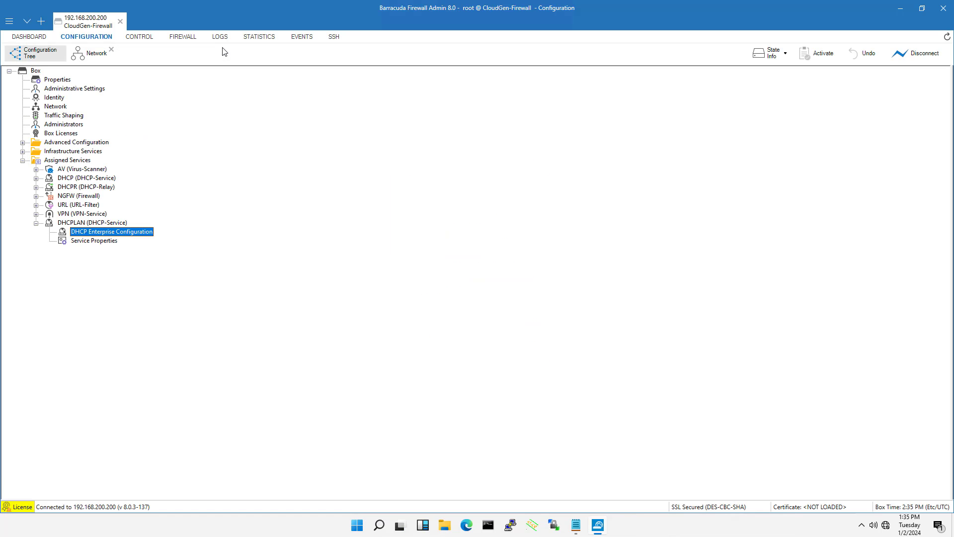
click(87, 58)
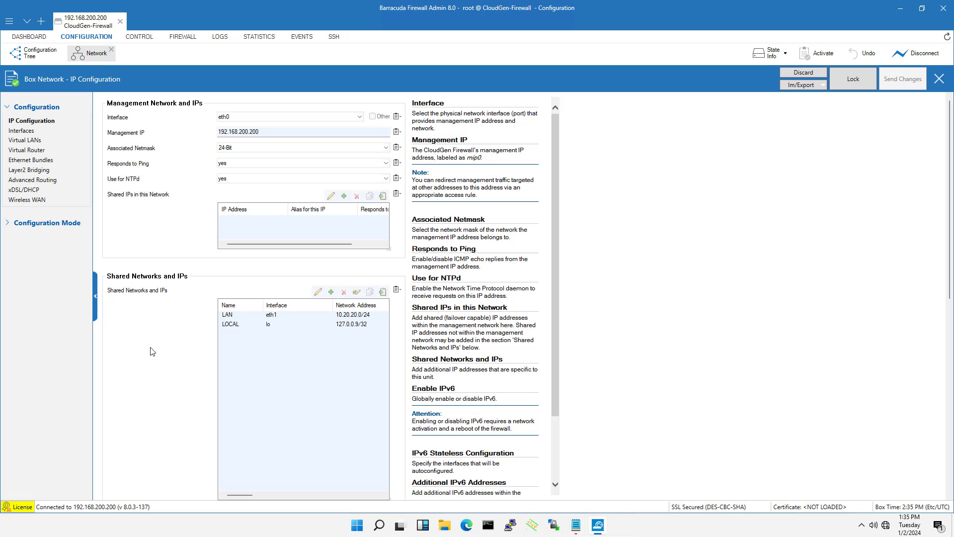
click(858, 78)
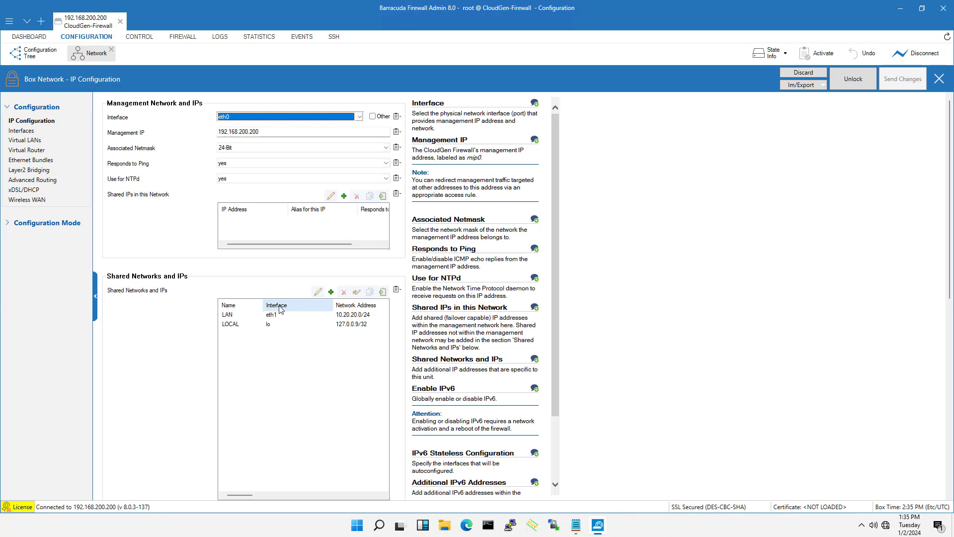
Add shared network WAN on eth2 with network 192.168.1.0/24.
click(331, 292)
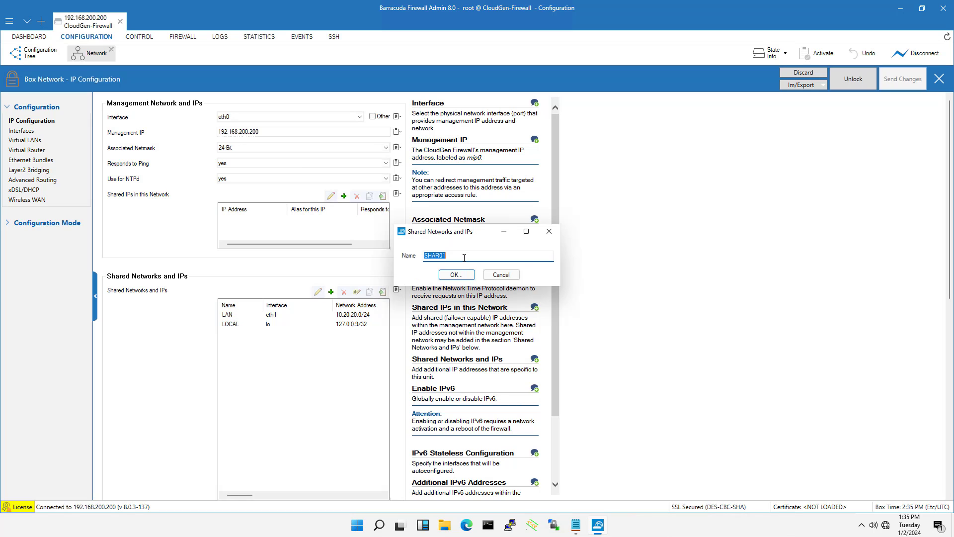
text(WAN)
click(465, 276)
click(421, 144)
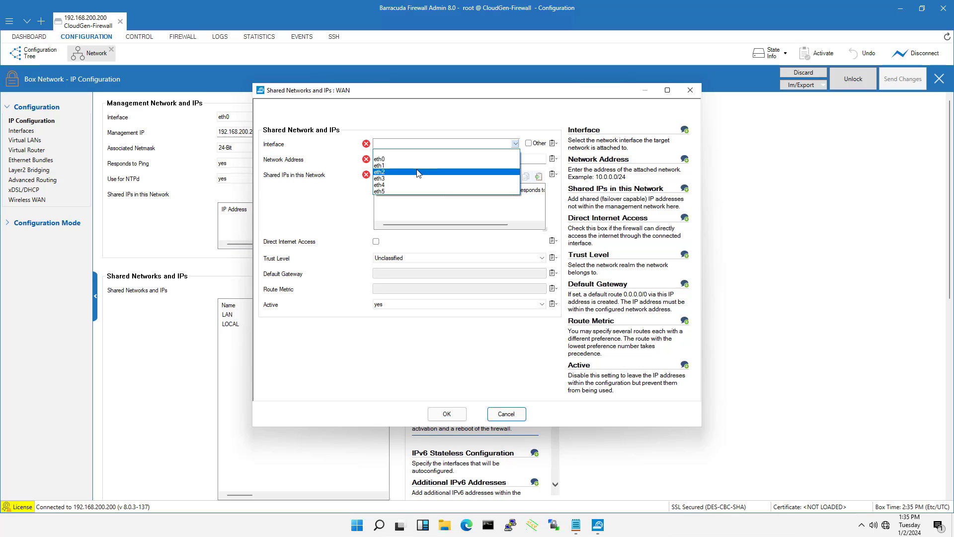
click(417, 172)
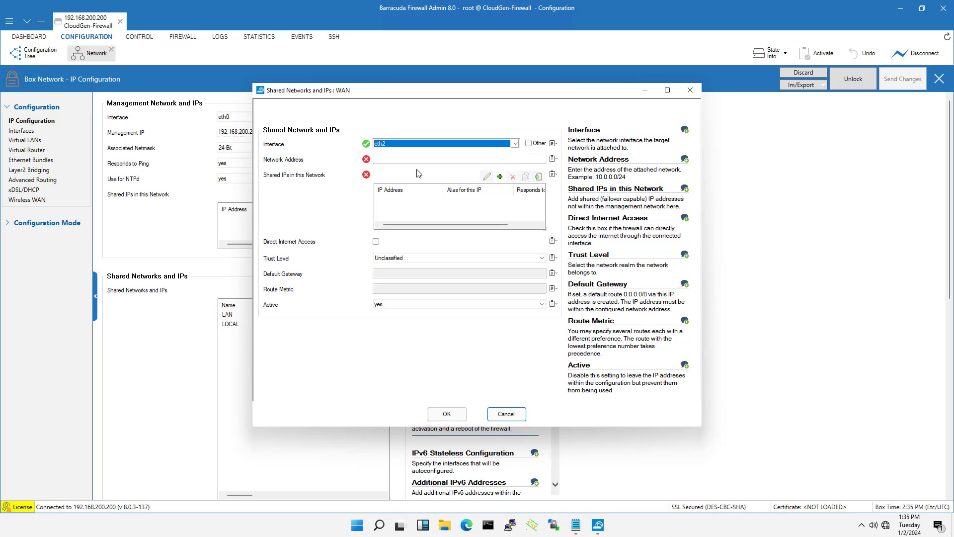
click(422, 158)
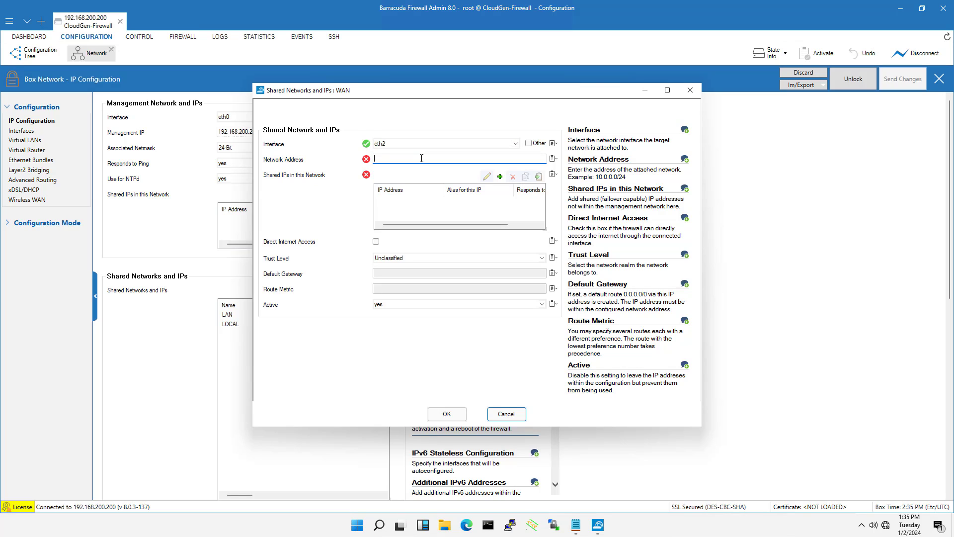
text(192.168.1.0/24)
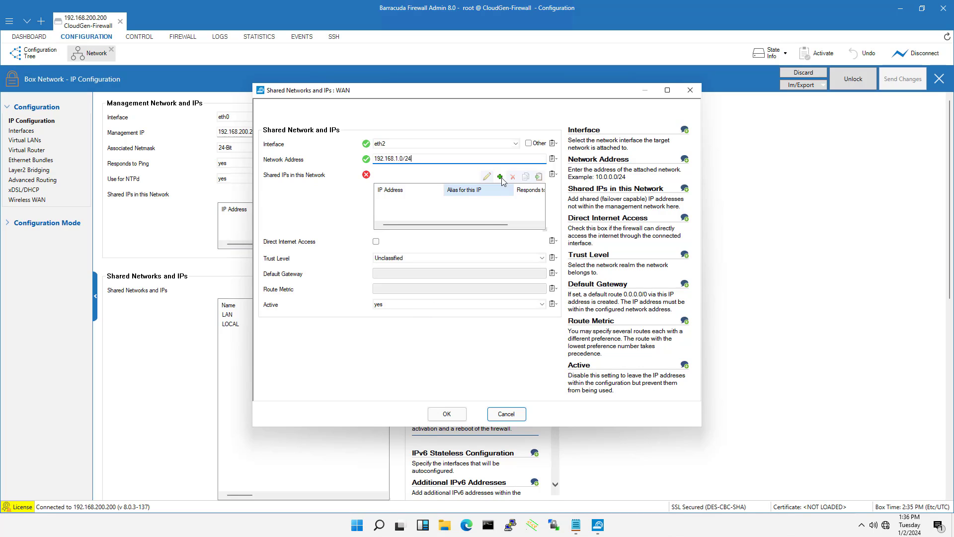
Add ping-responding shared IP 192.168.1.150 to the WAN network.
click(499, 176)
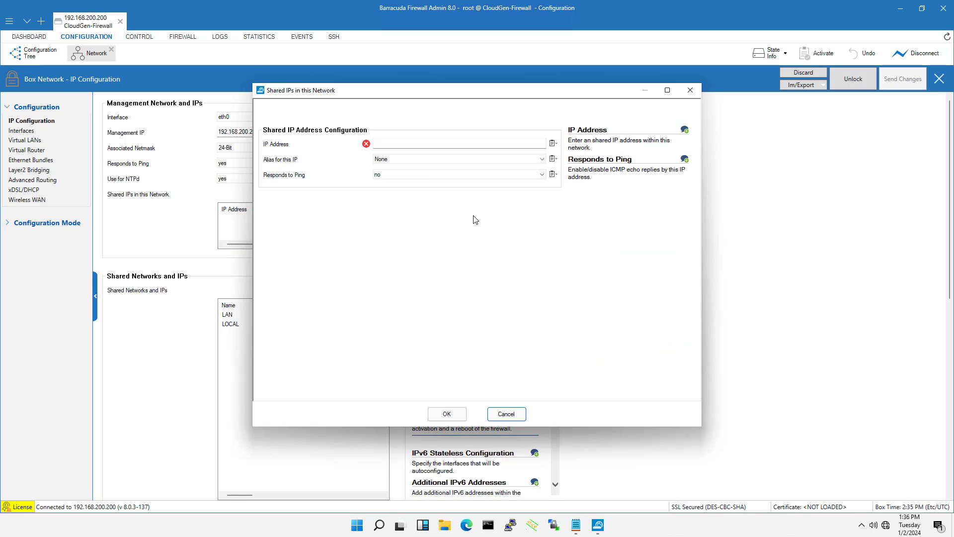
click(418, 143)
text(192.168.1.150)
click(433, 175)
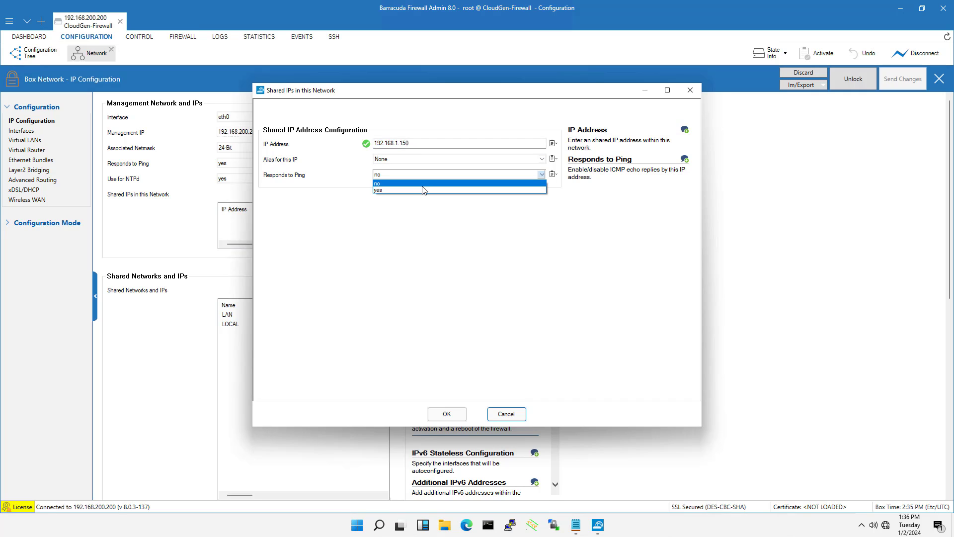
click(421, 191)
click(426, 144)
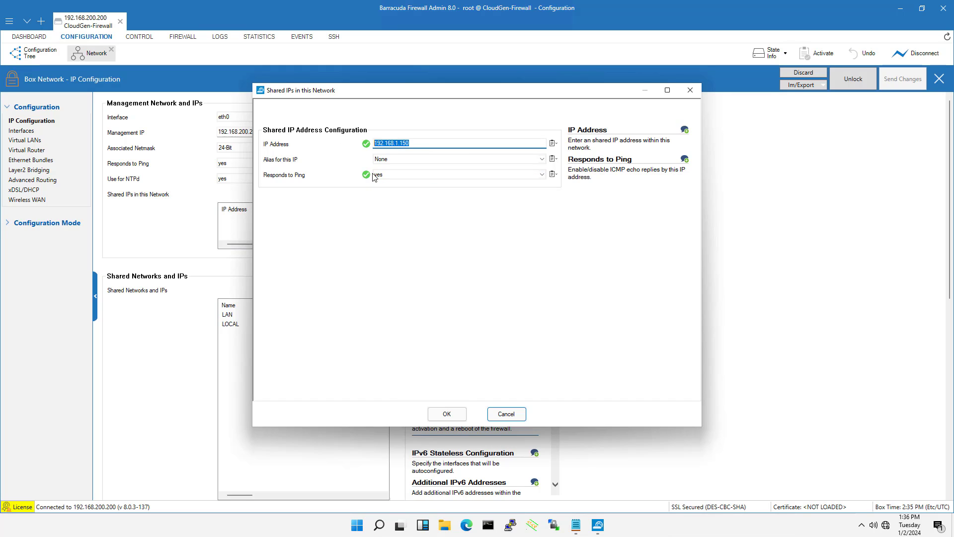
click(453, 415)
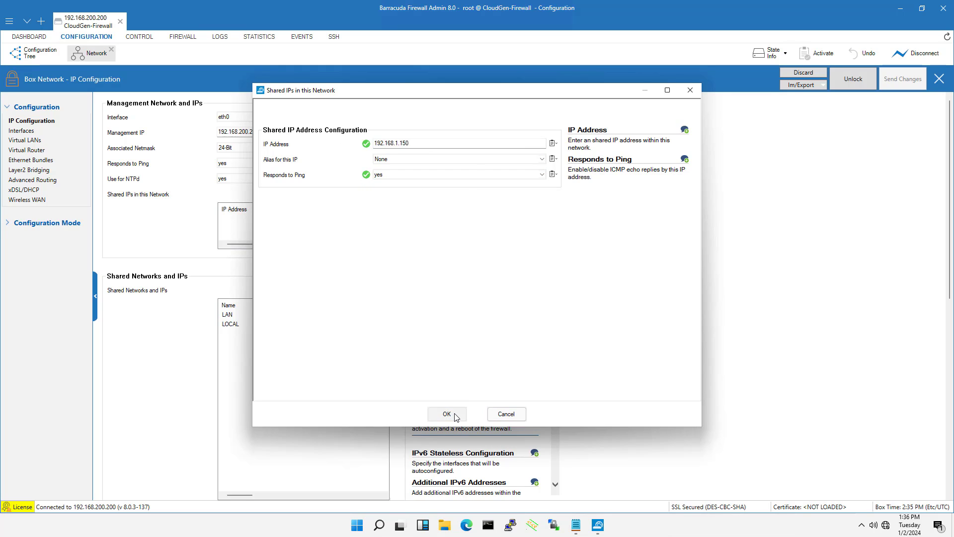
Confirm eth2, set WAN's trust level to Untrusted, and save the network.
click(424, 199)
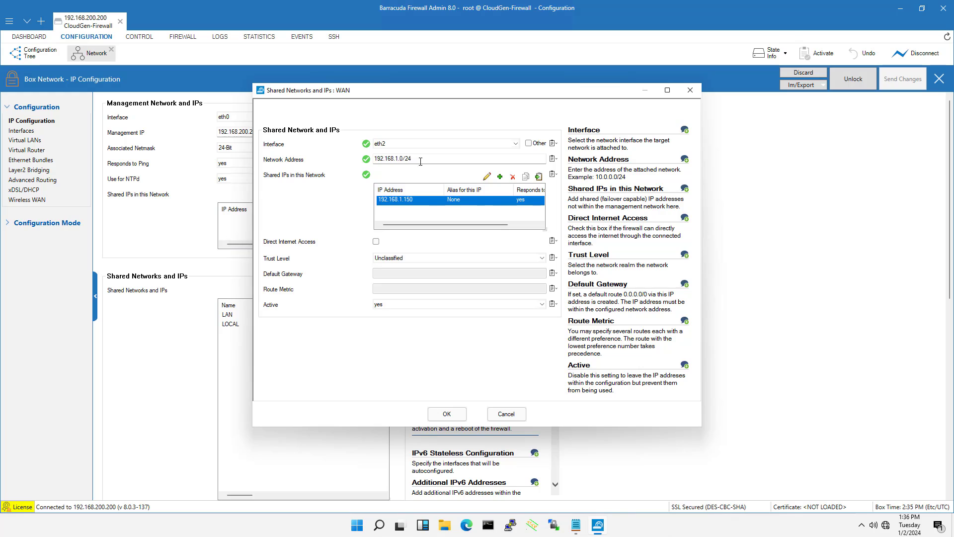
click(375, 144)
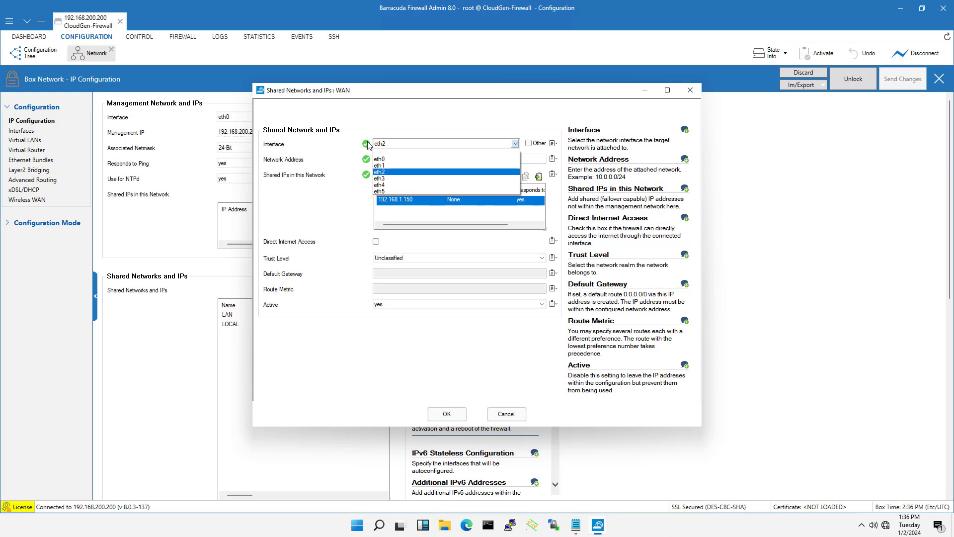
click(346, 165)
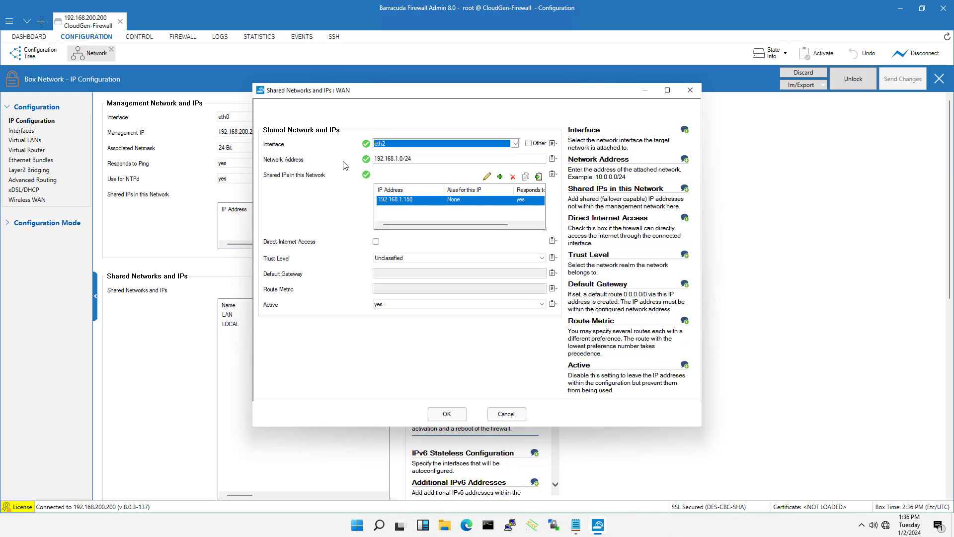
click(403, 258)
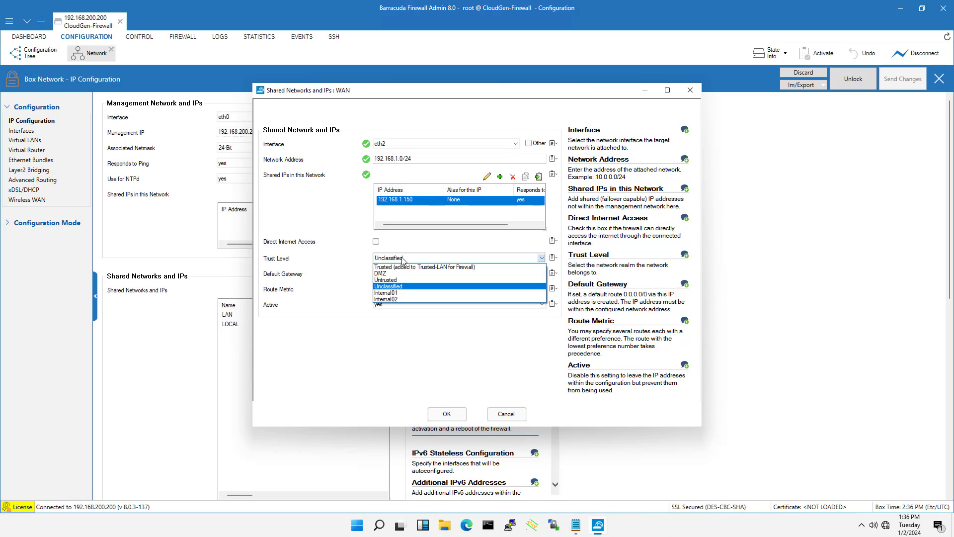
click(397, 281)
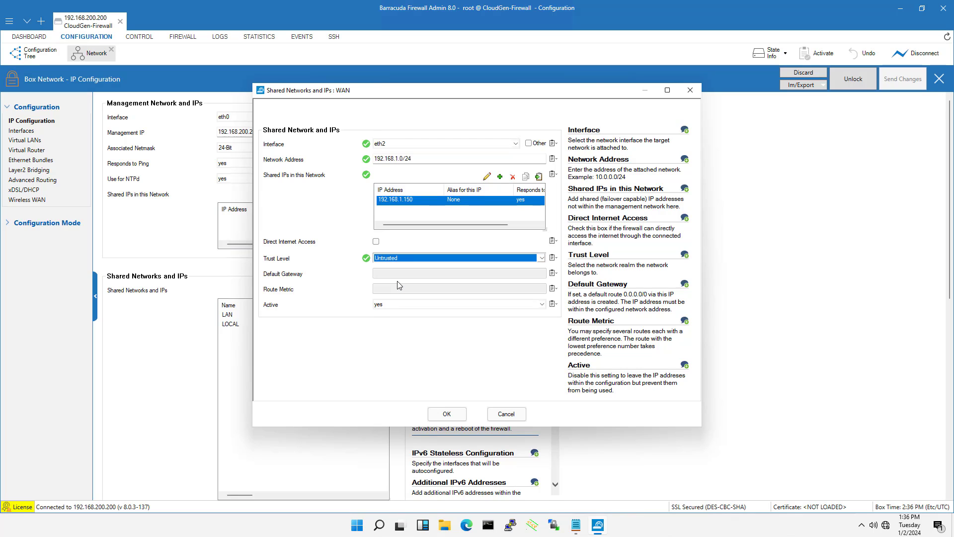
click(447, 413)
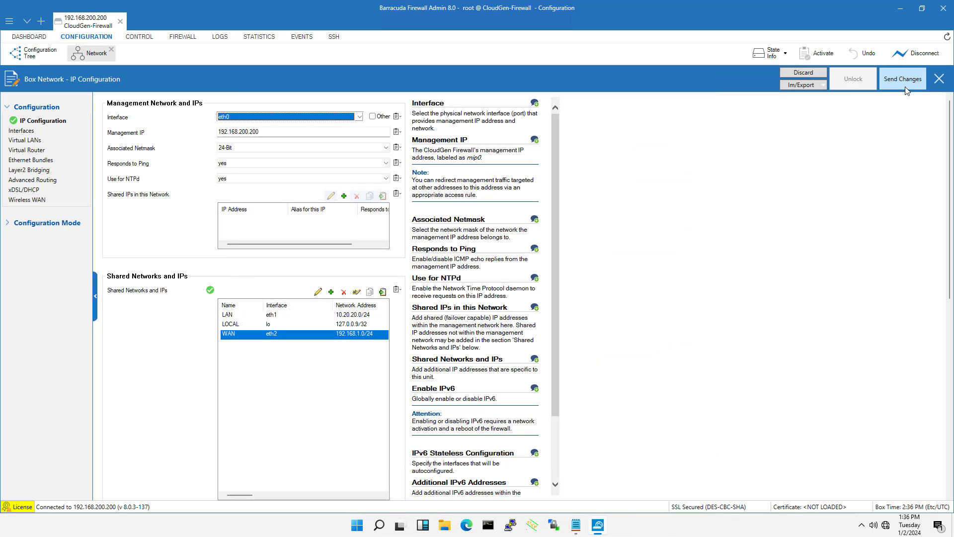
Send and activate the WAN network change, then go to Advanced Routing.
click(905, 83)
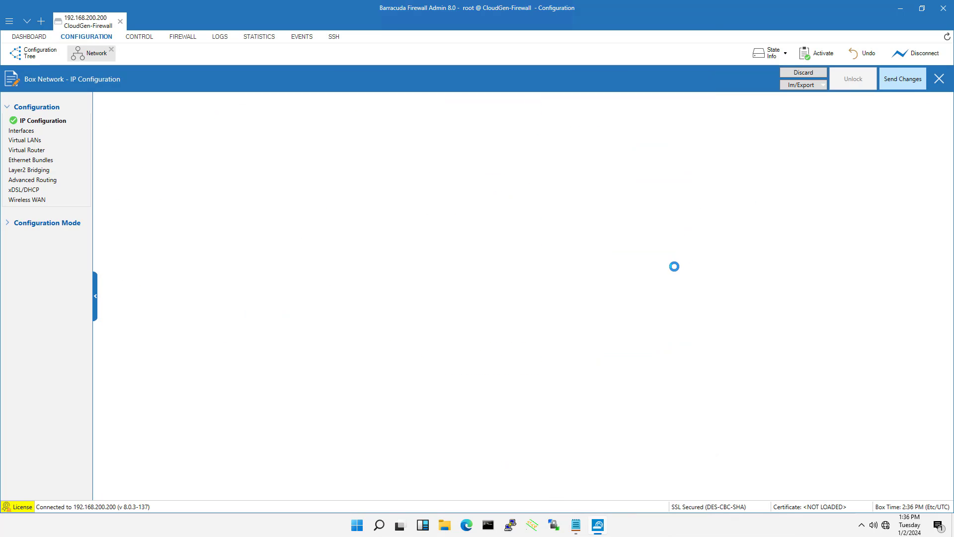
click(437, 81)
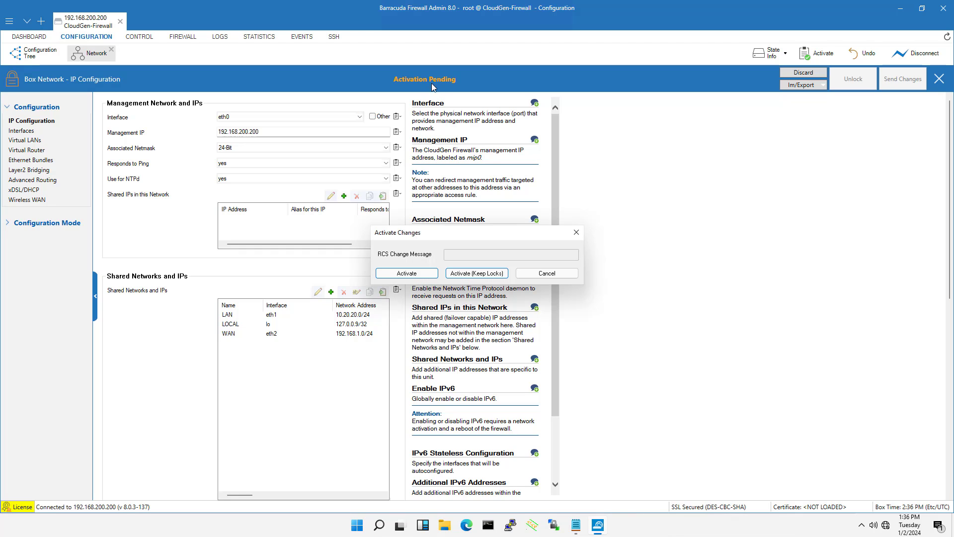
click(407, 274)
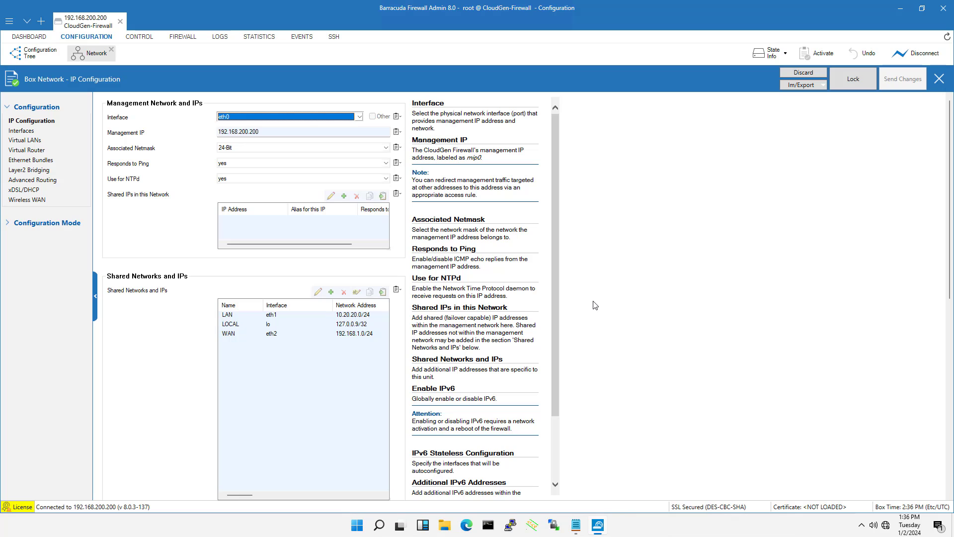
click(35, 179)
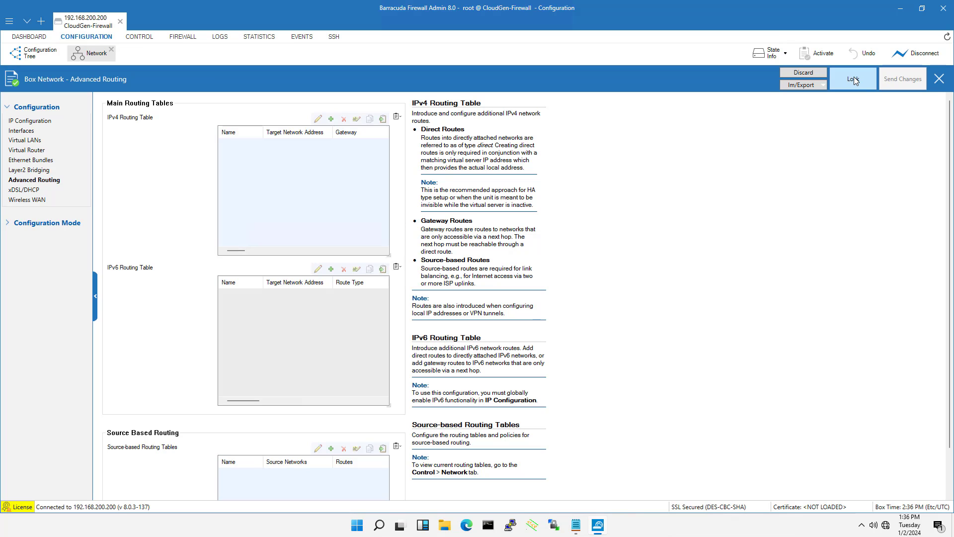
Add default route IPV401 for 0.0.0.0/0 via gateway 192.168.1.1 with metric 10.
click(853, 79)
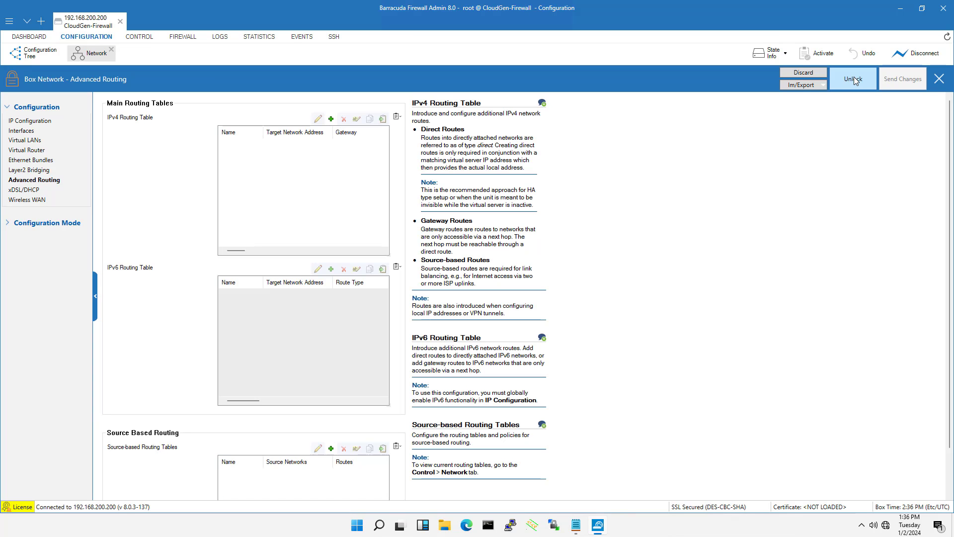
click(330, 119)
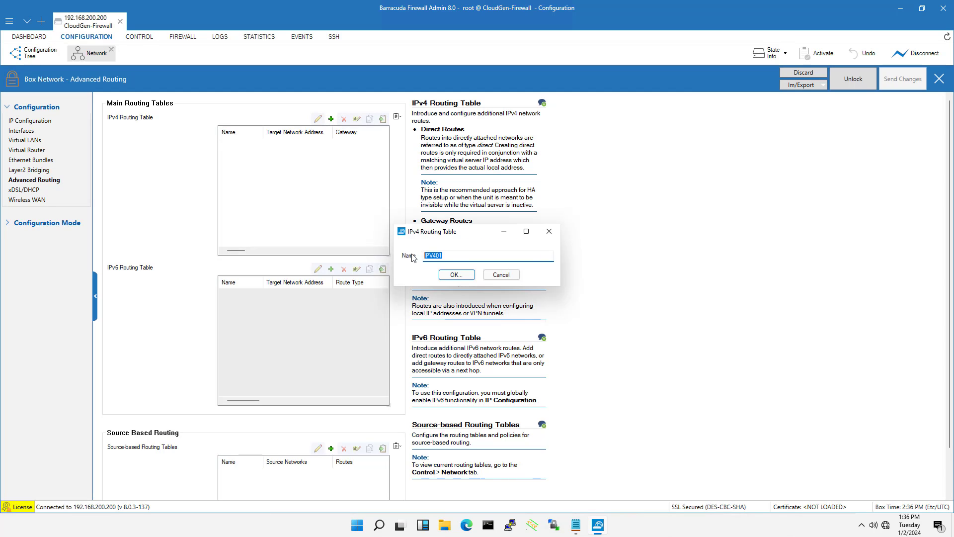
click(457, 276)
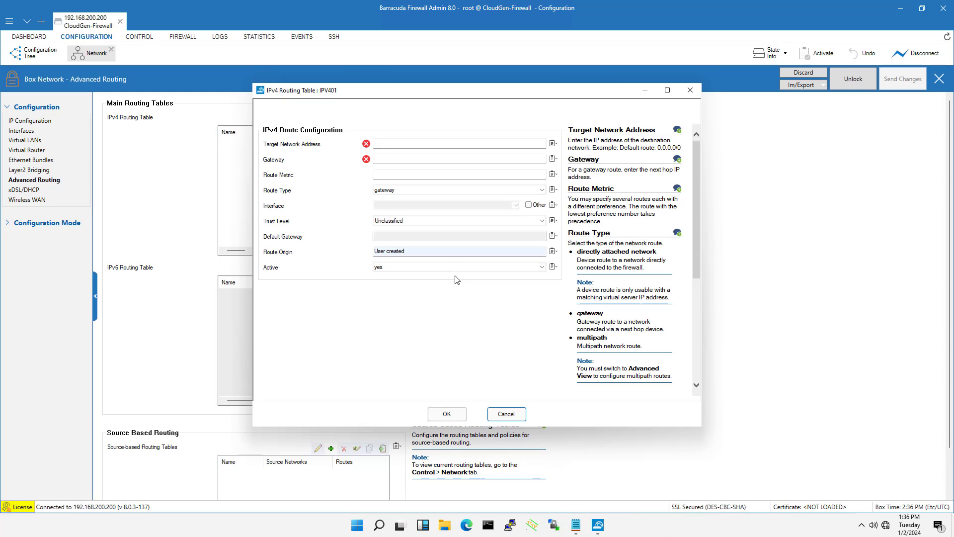
click(402, 142)
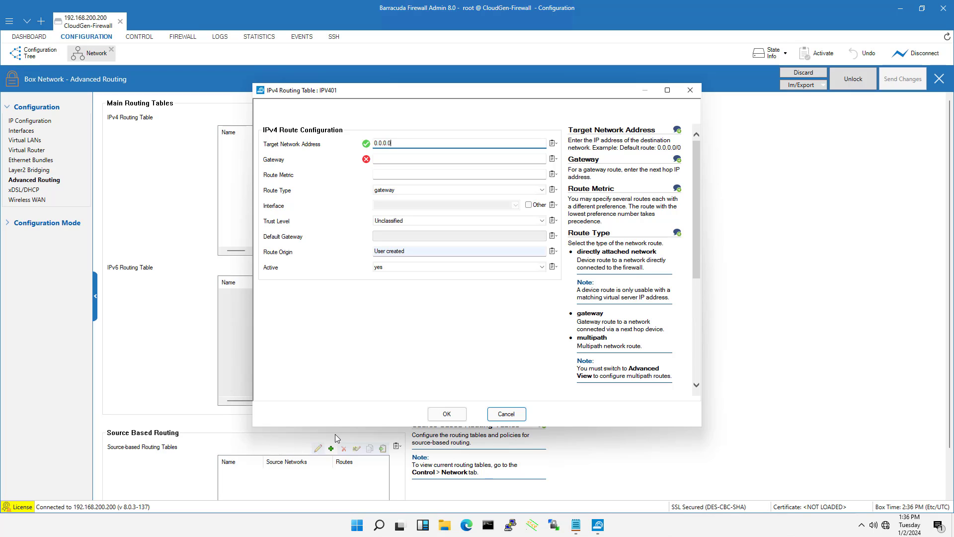
text(0.0.0.0/0)
key(Tab)
text(192.168)
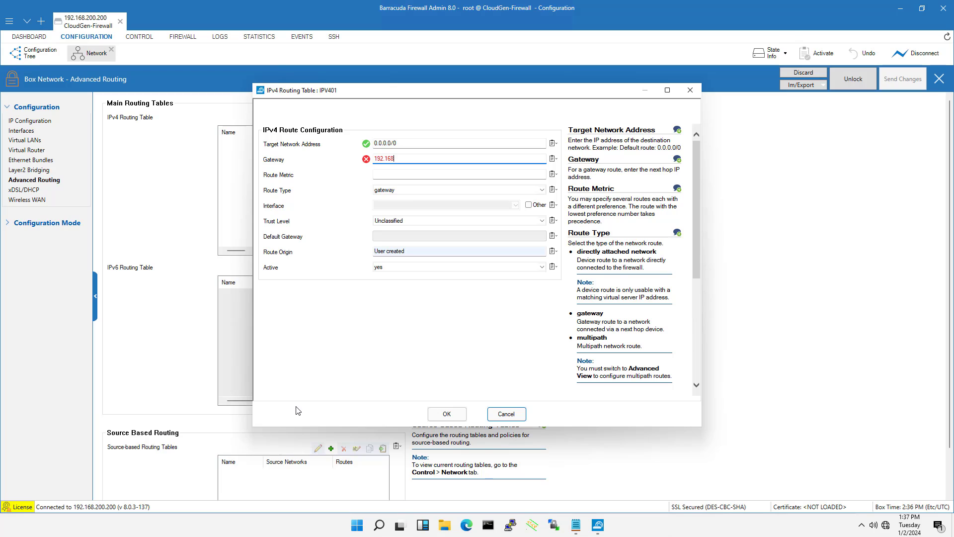
text(.1.1)
key(Tab)
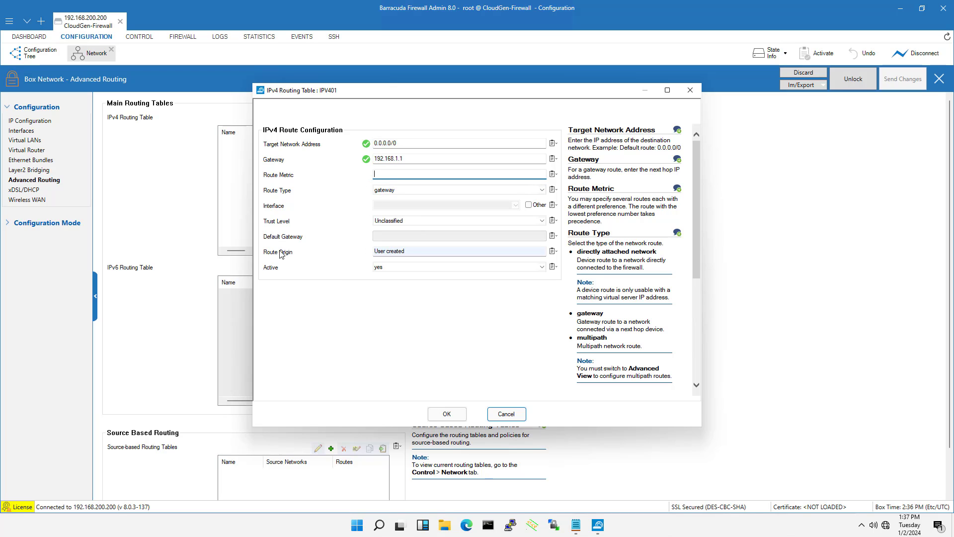
text(10)
click(402, 143)
click(407, 158)
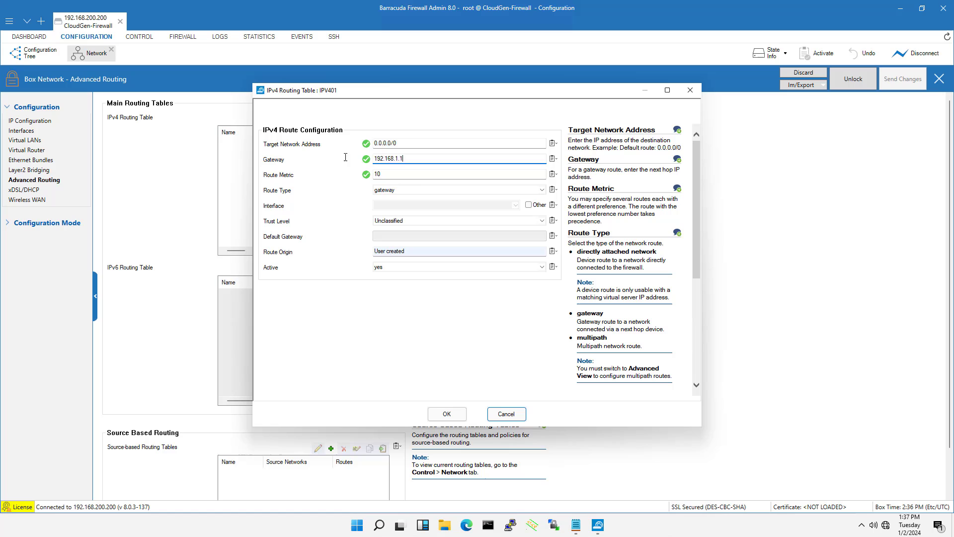
click(405, 174)
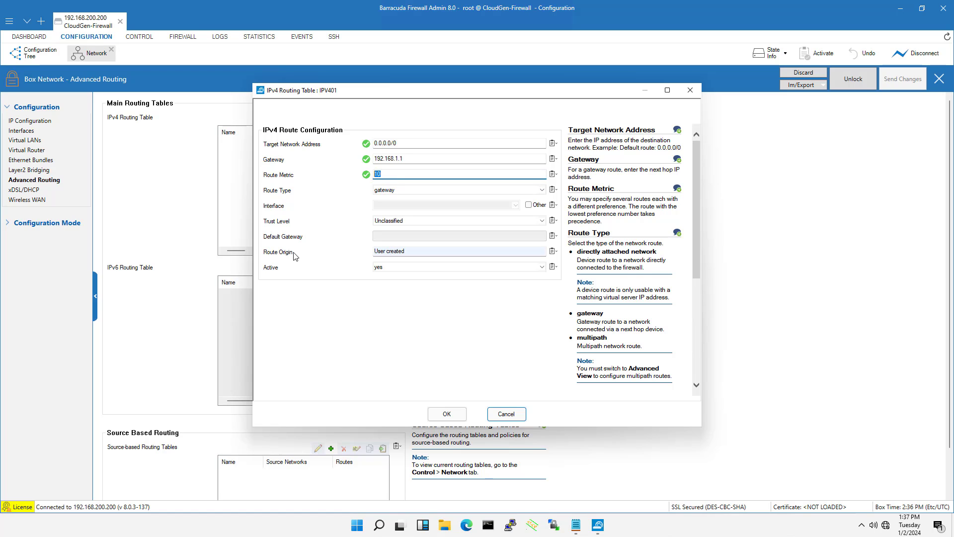
click(439, 415)
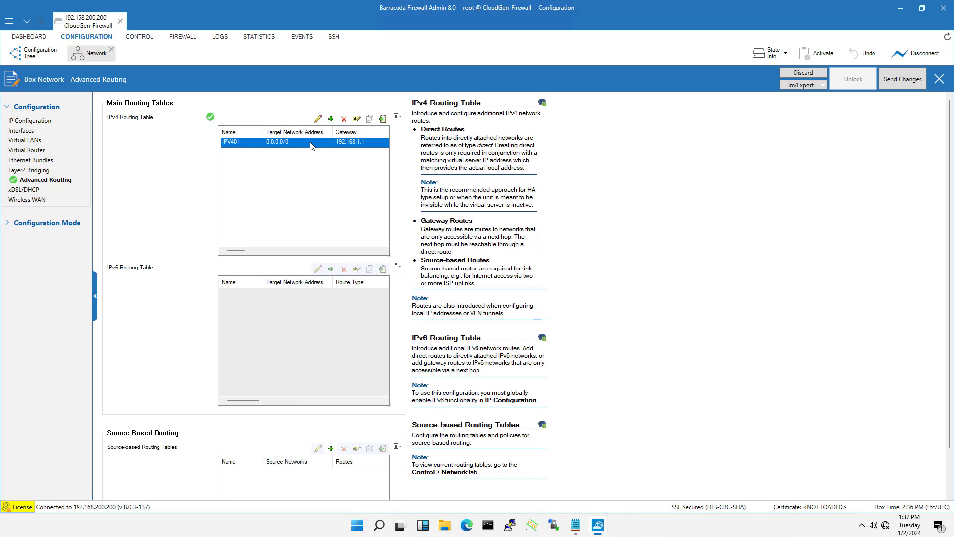
Send and activate the routing change, then check the IPV401 route entry.
click(919, 80)
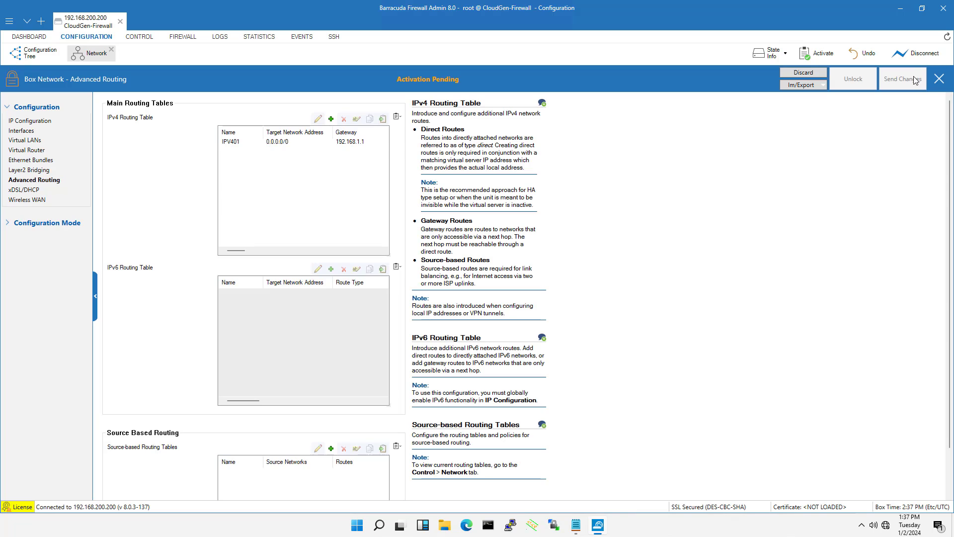
click(420, 81)
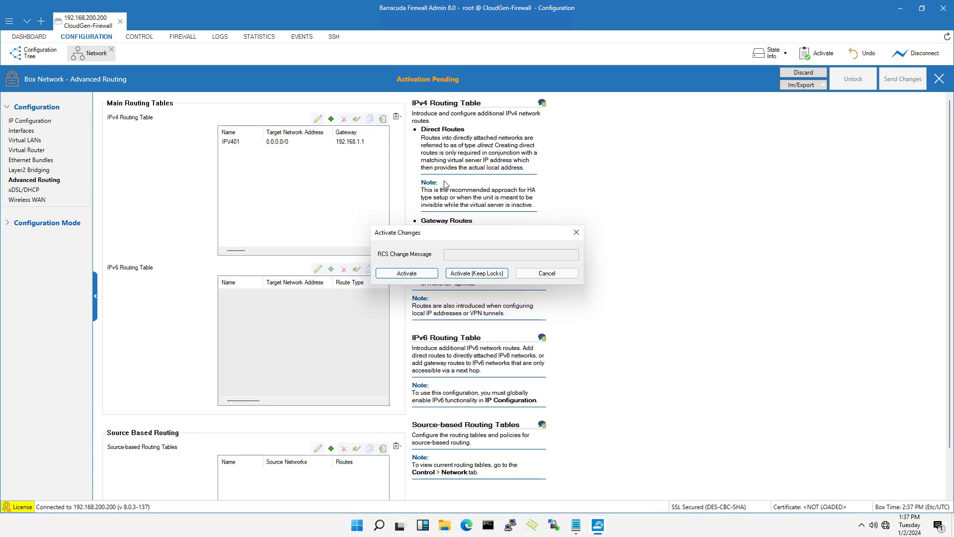
click(421, 273)
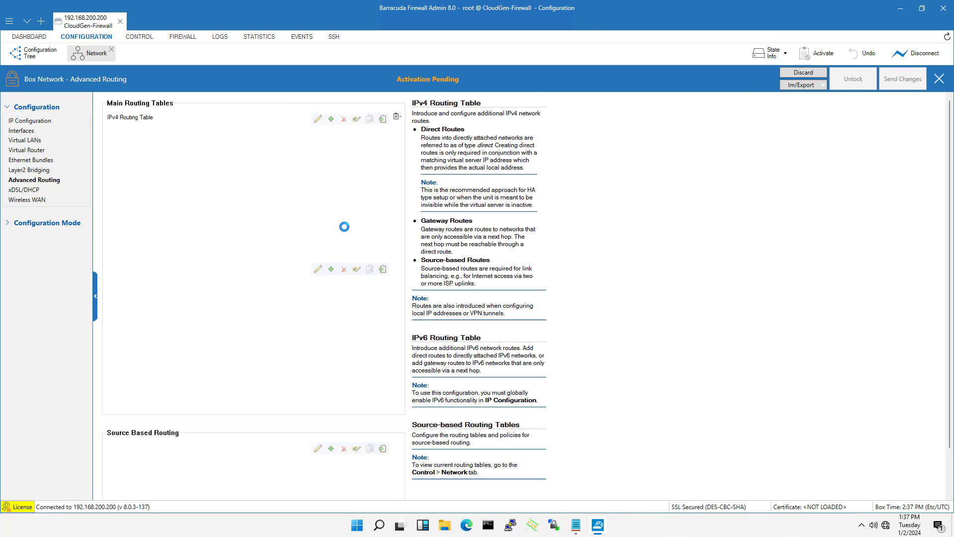
click(279, 143)
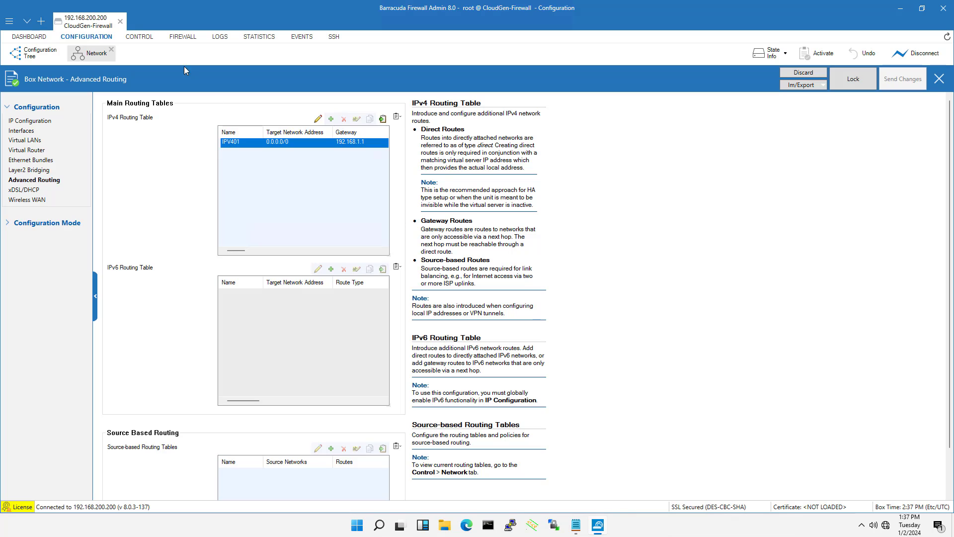
Activate the new network configuration from Box control using Failsafe mode.
click(139, 37)
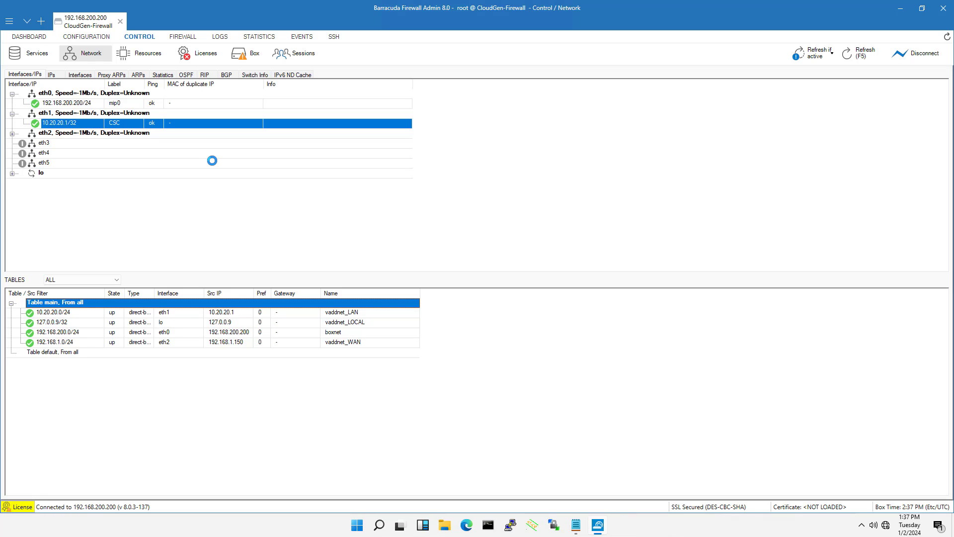
click(248, 57)
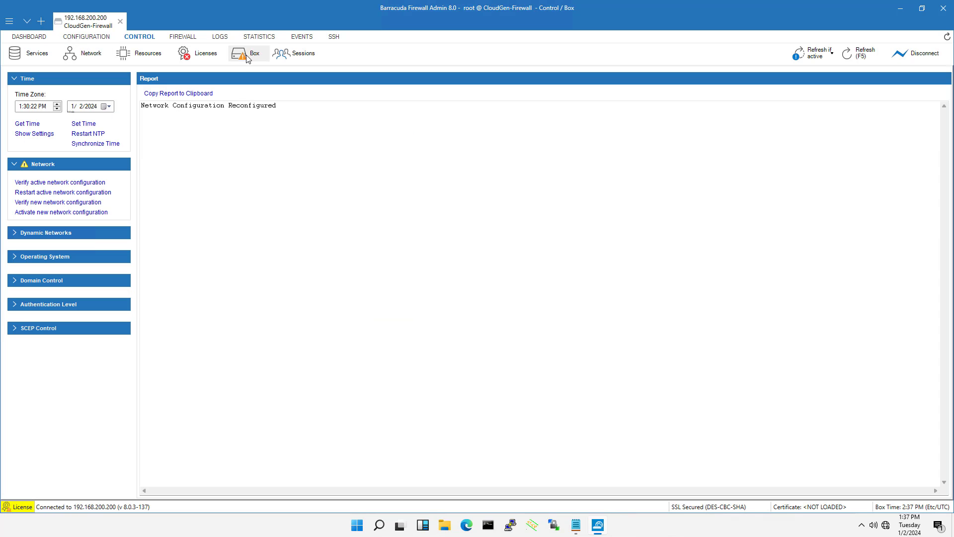
click(79, 213)
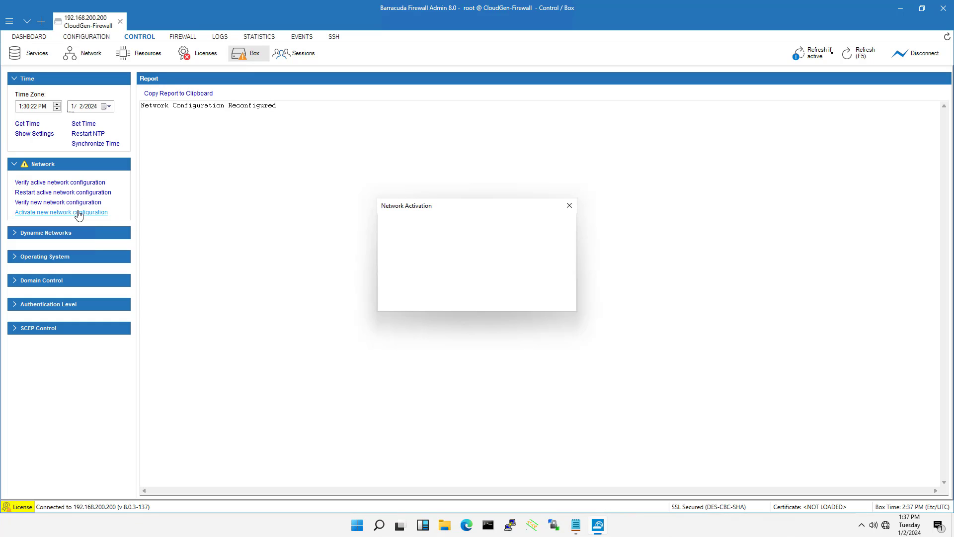
click(405, 294)
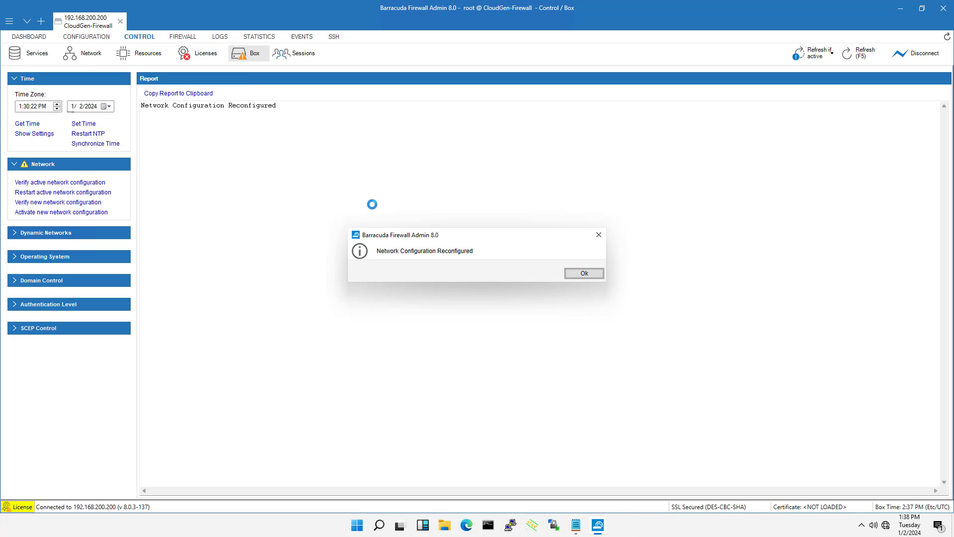
click(581, 276)
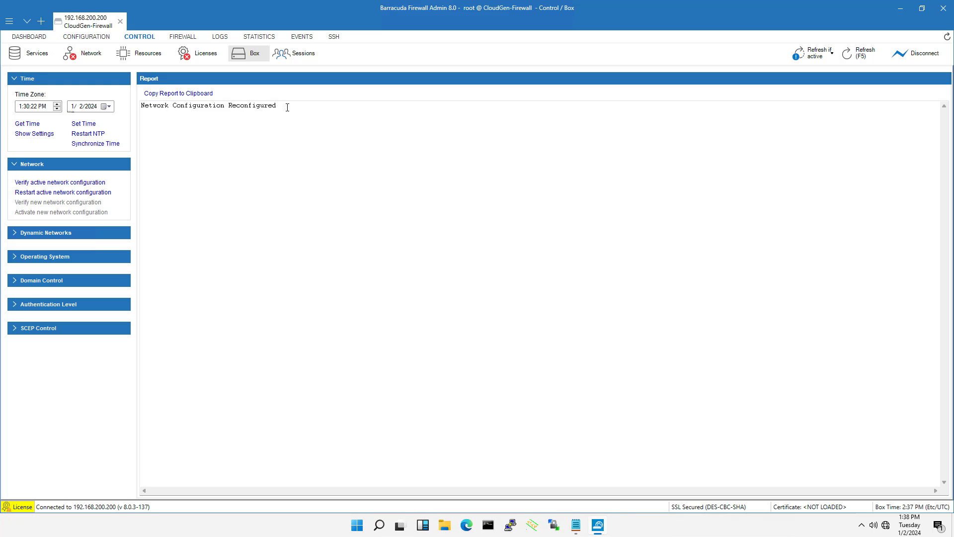
drag(288, 107, 158, 101)
Verify eth2's 192.168.1.150/32 address and the 0.0.0.0/0 default route in the network status.
click(91, 53)
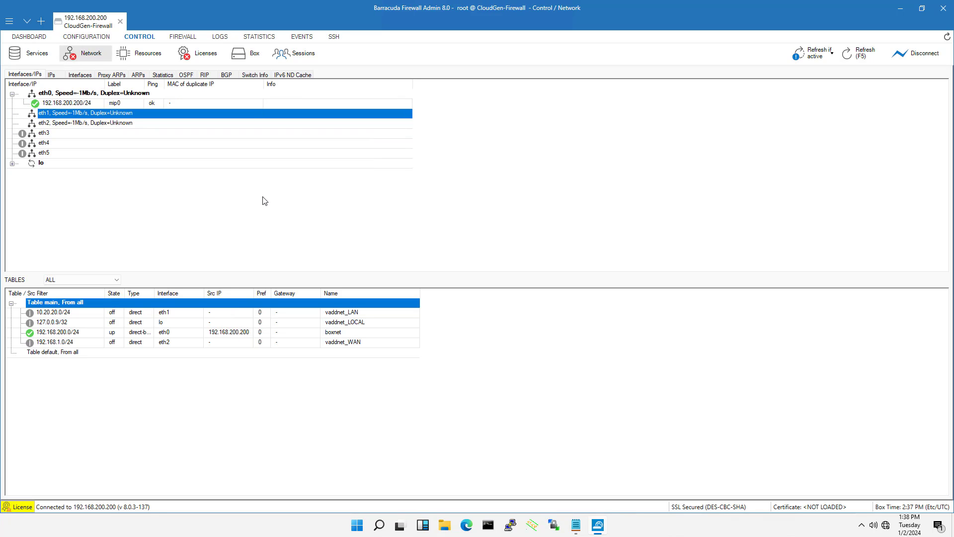
click(12, 132)
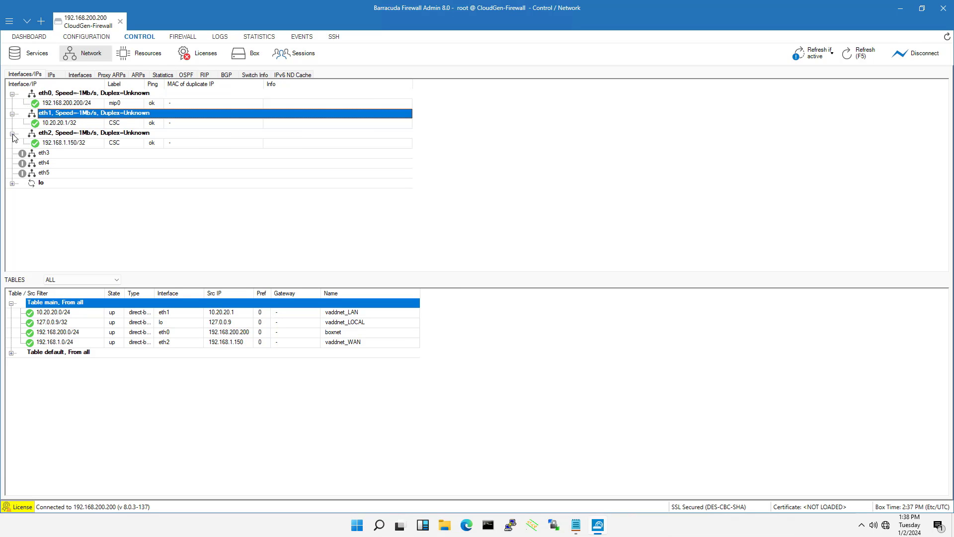
click(73, 145)
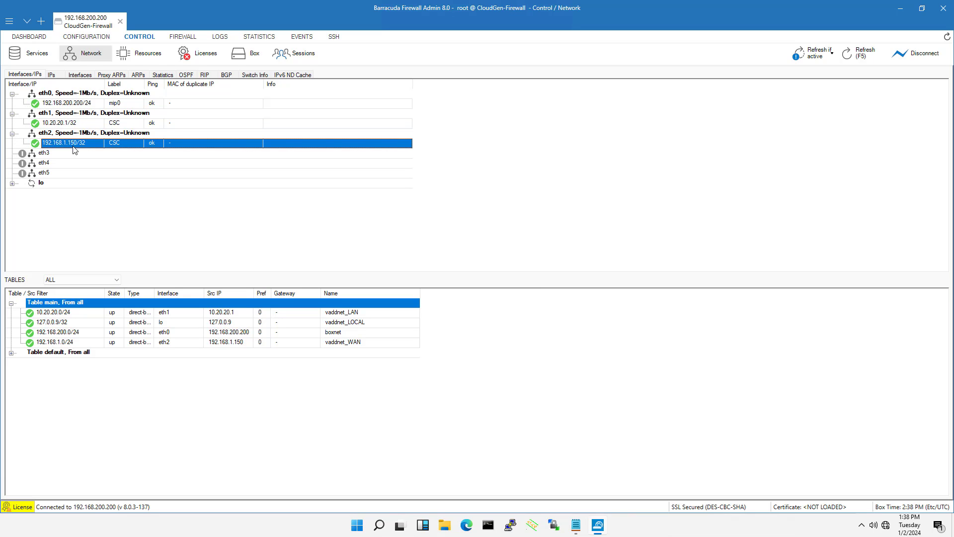
click(11, 353)
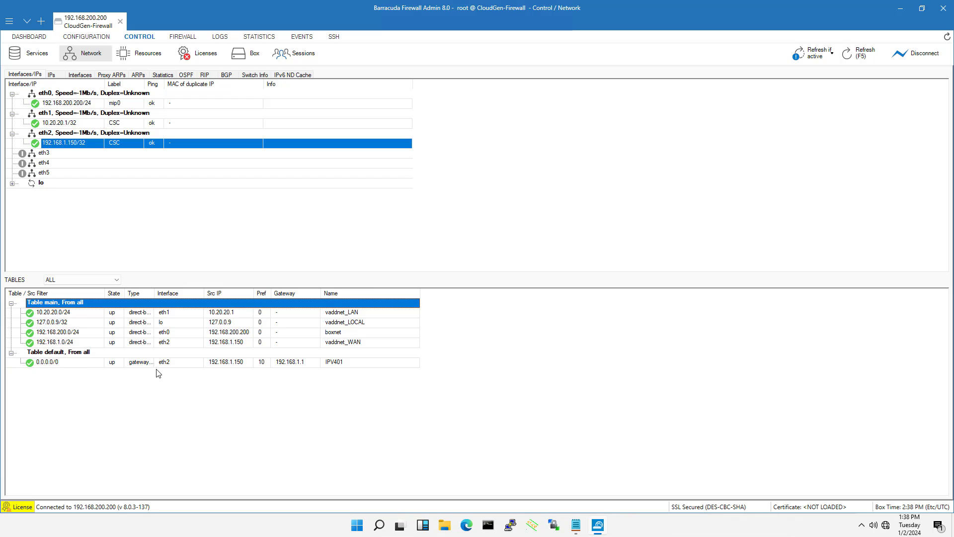
click(153, 364)
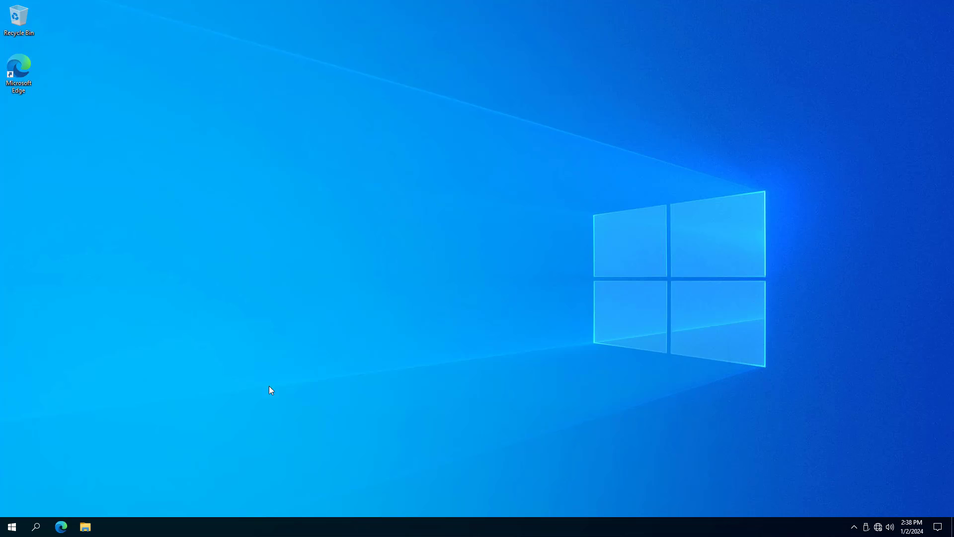
Open Command Prompt and ping the firewall at 10.20.20.1.
click(36, 526)
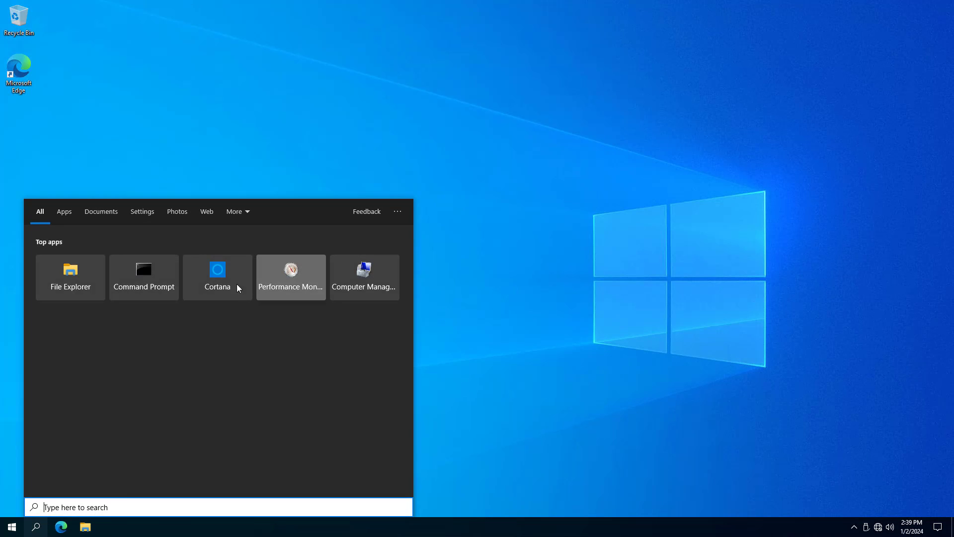
click(156, 278)
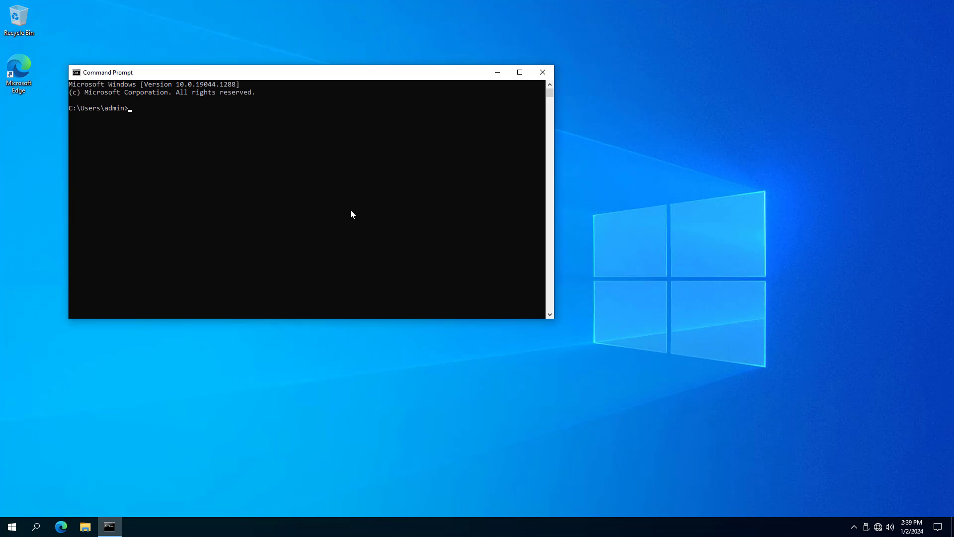
text(ping 10.20.20.1)
key(Return)
key(ctrl+c)
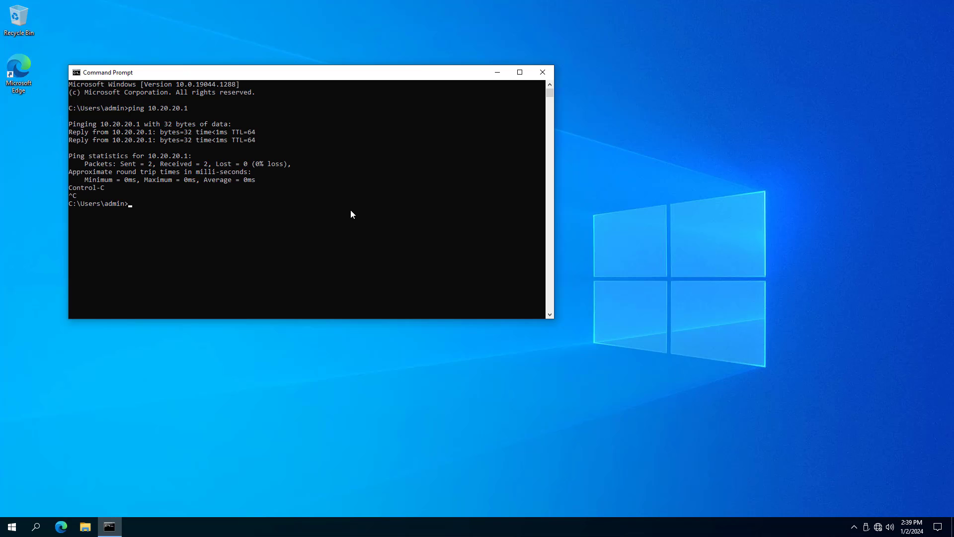
Ping google.com and confirm replies with no packet loss.
text(ping google.com)
key(Return)
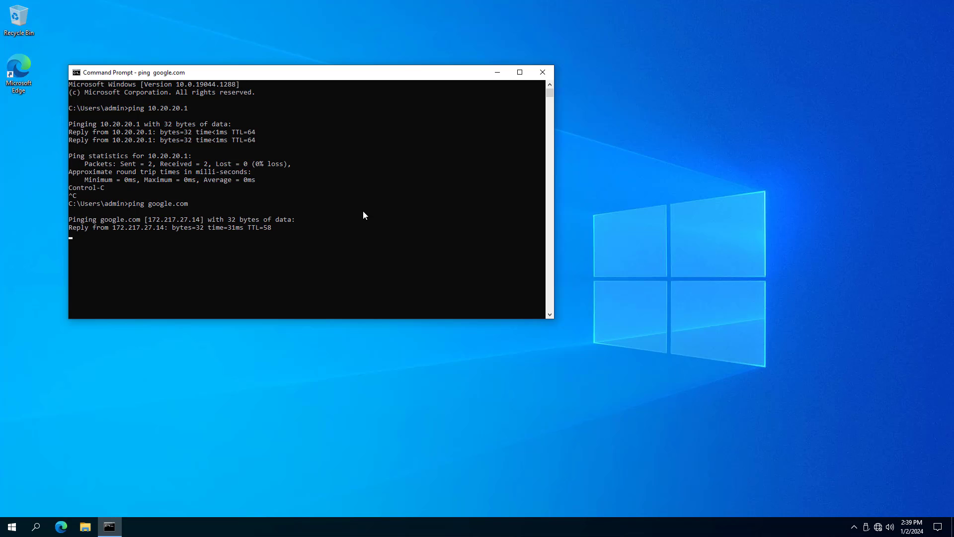
key(ctrl+c)
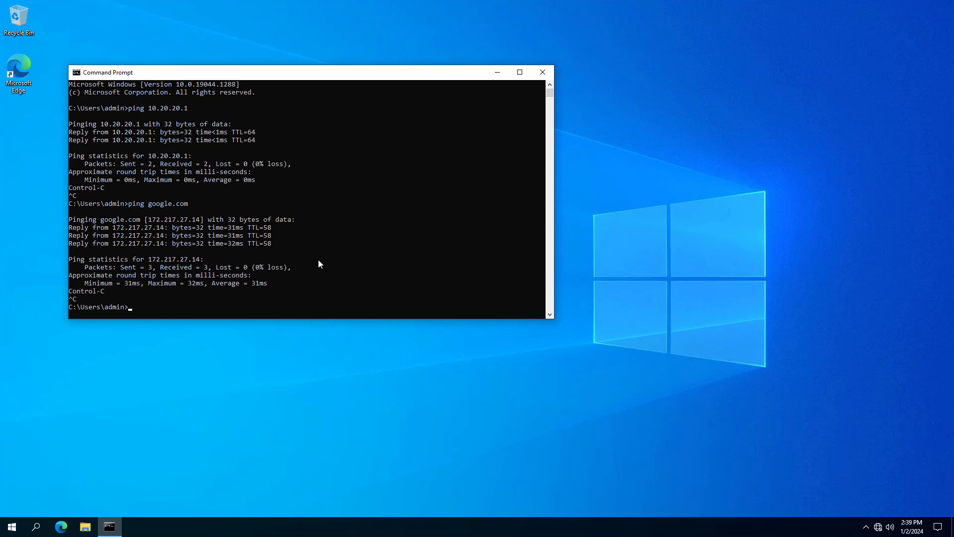
Search Google for 'netvn' and open the NETVN82 YouTube channel's Videos tab.
drag(275, 248, 69, 227)
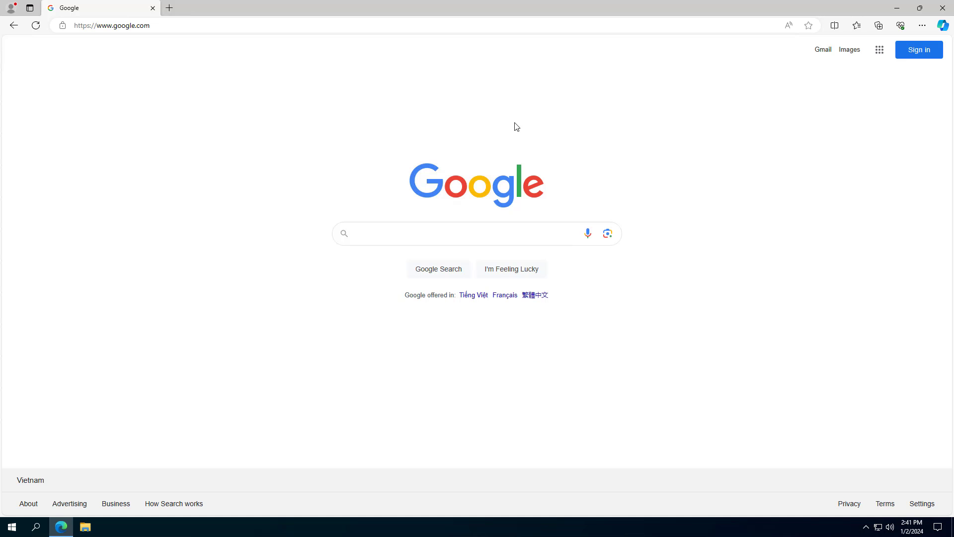
text(netvn)
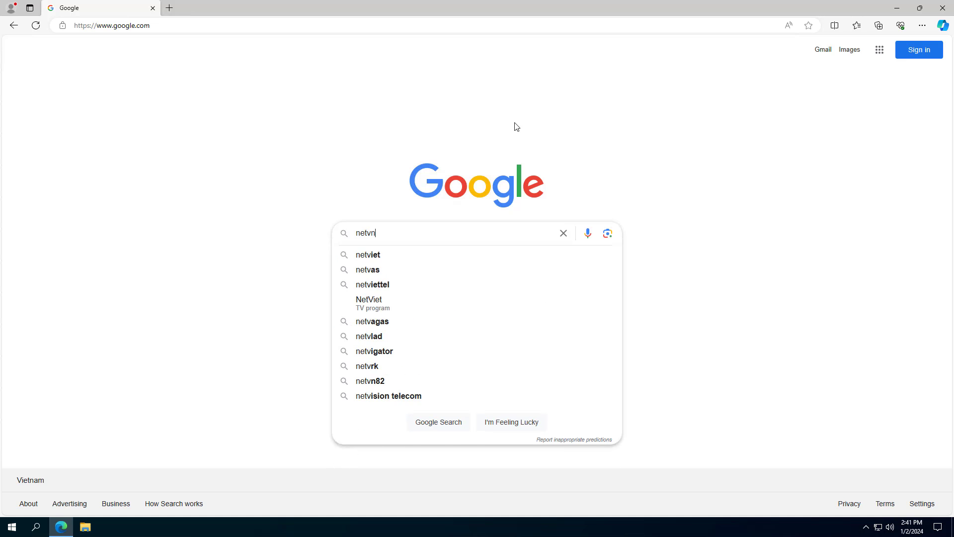
key(Return)
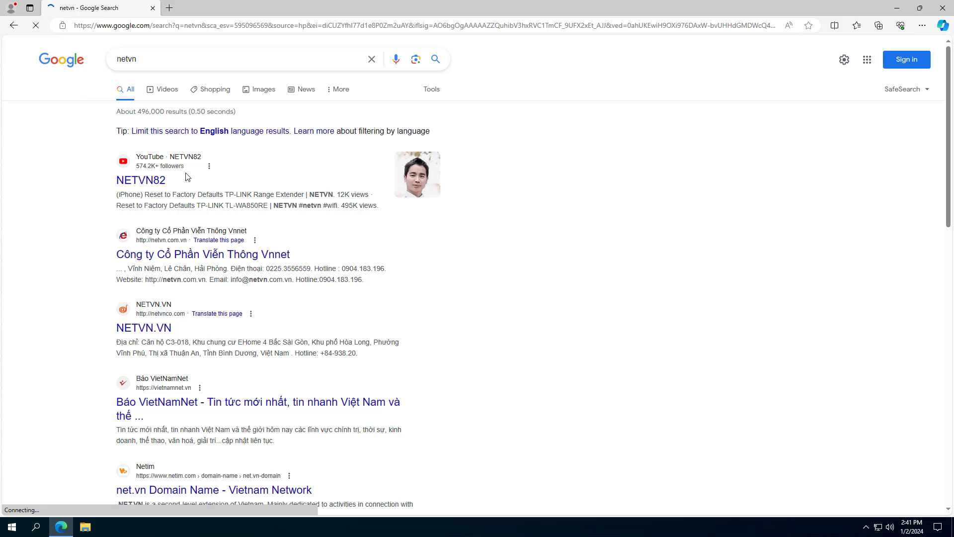
click(155, 182)
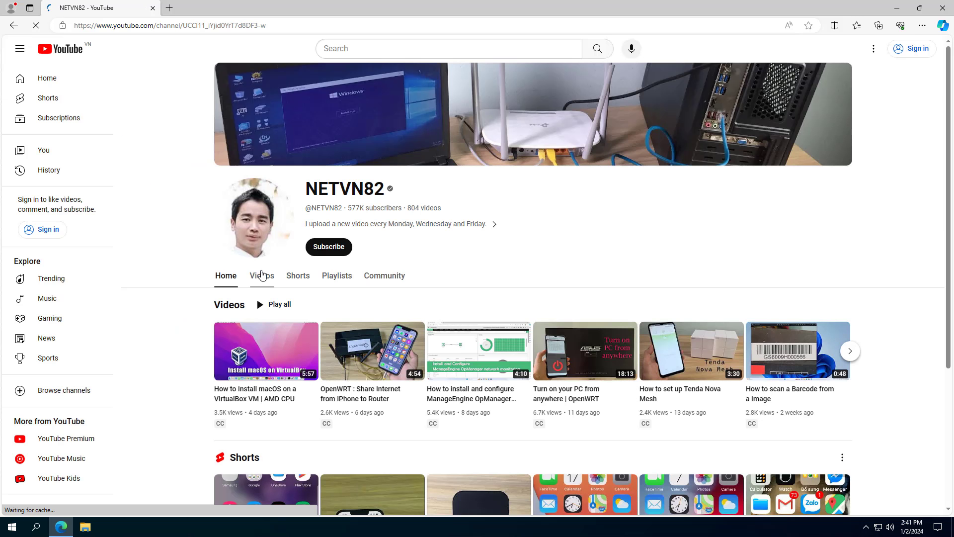
click(261, 275)
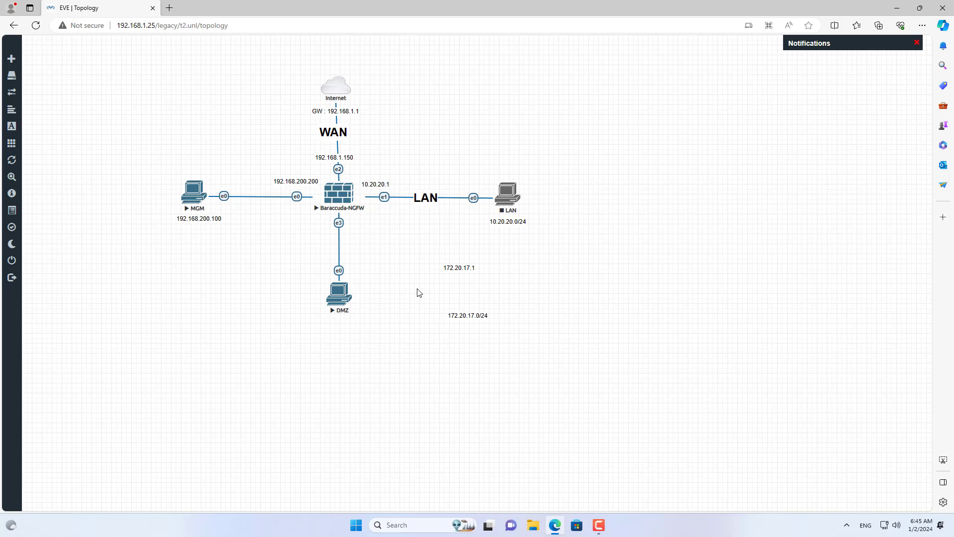
Place the 172.20.17.1, 172.20.17.0/24 and DMZ labels beside the DMZ link and node.
drag(458, 268, 337, 232)
drag(472, 316, 343, 323)
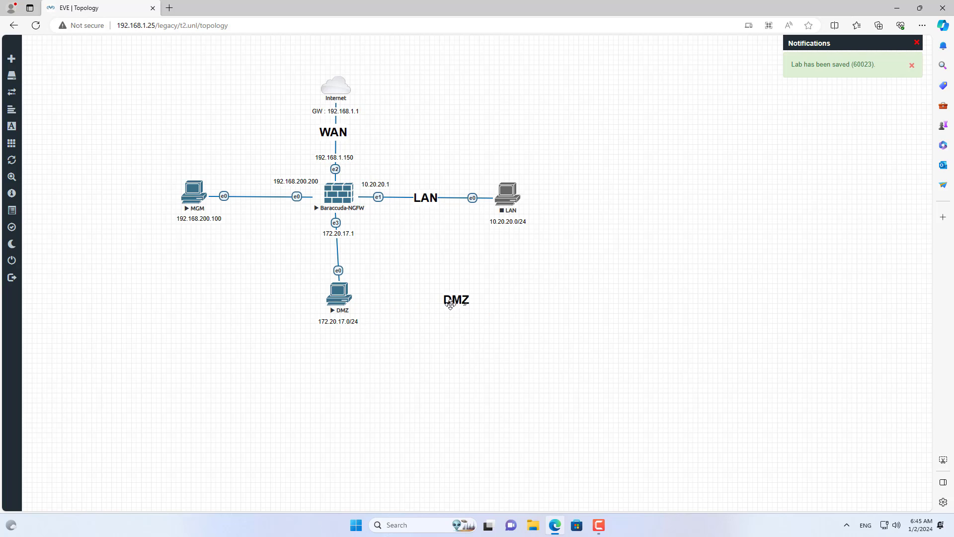
drag(443, 301, 331, 253)
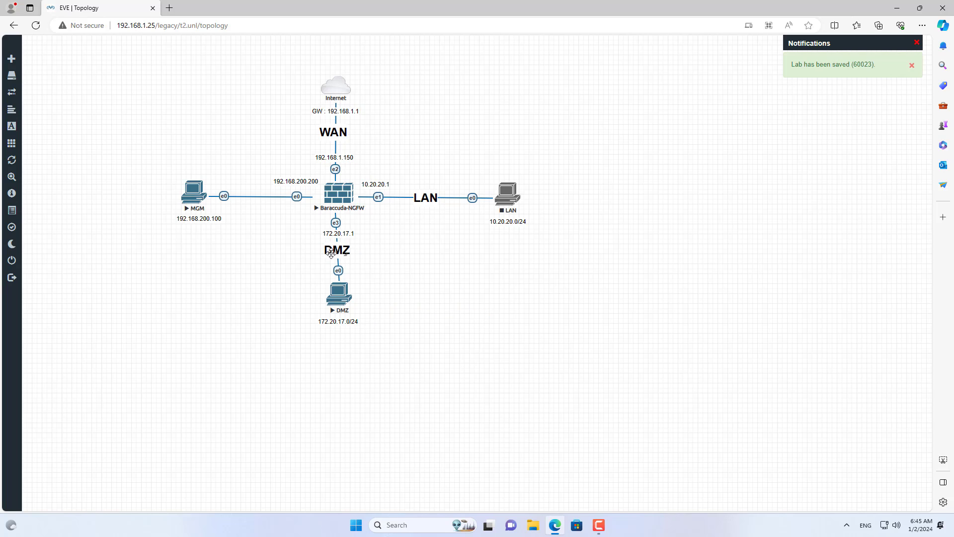
drag(347, 294, 342, 294)
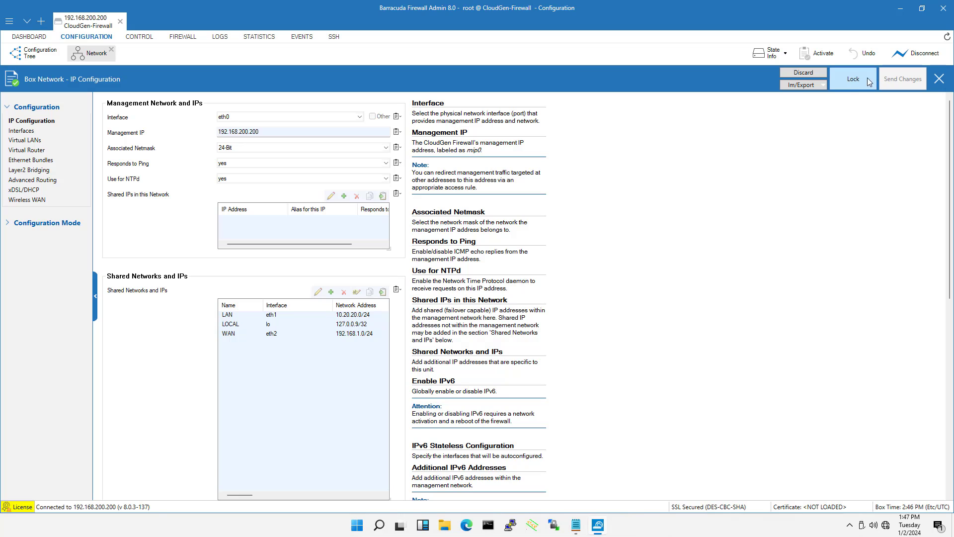
Create shared network DMZ on eth3 with network address 172.20.17.0/24.
click(860, 82)
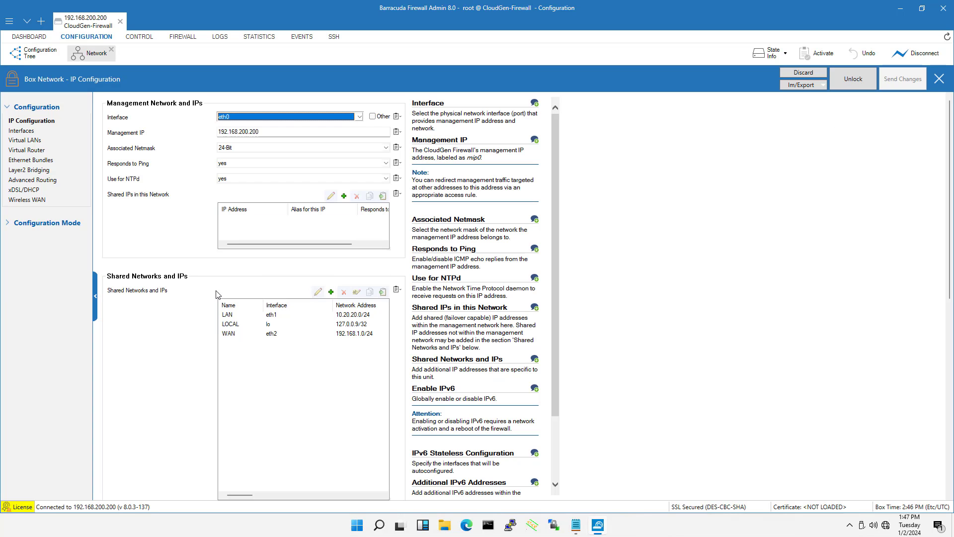
click(232, 317)
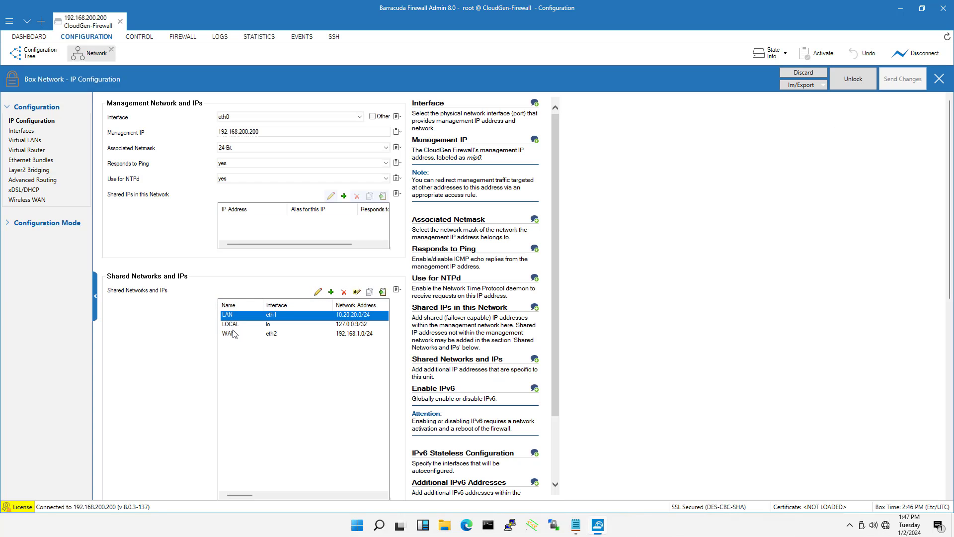
click(234, 324)
click(331, 293)
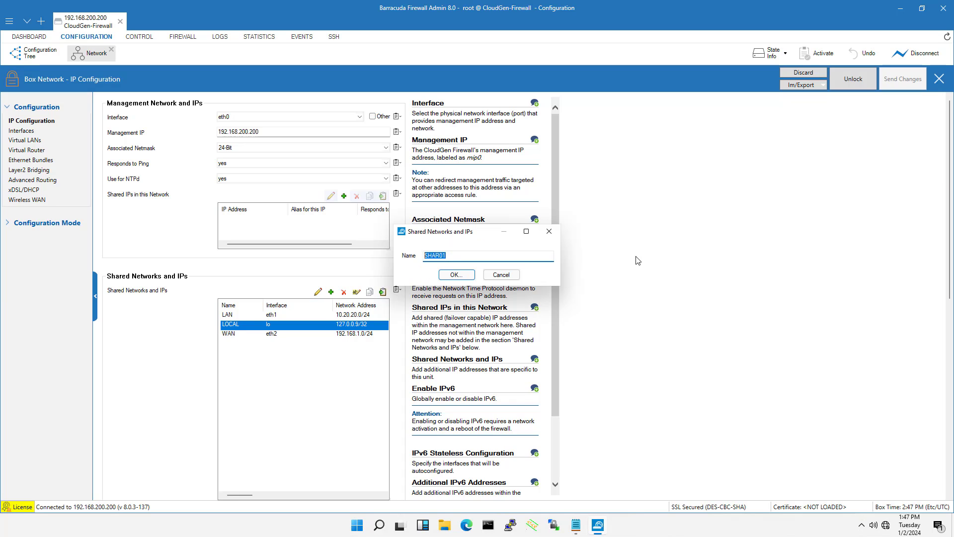
text(DMZ)
click(456, 275)
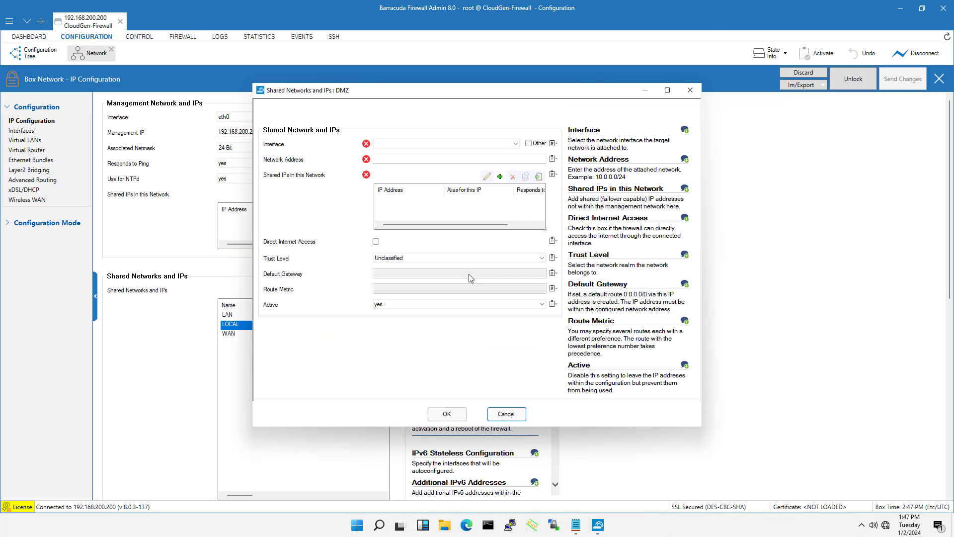
click(425, 143)
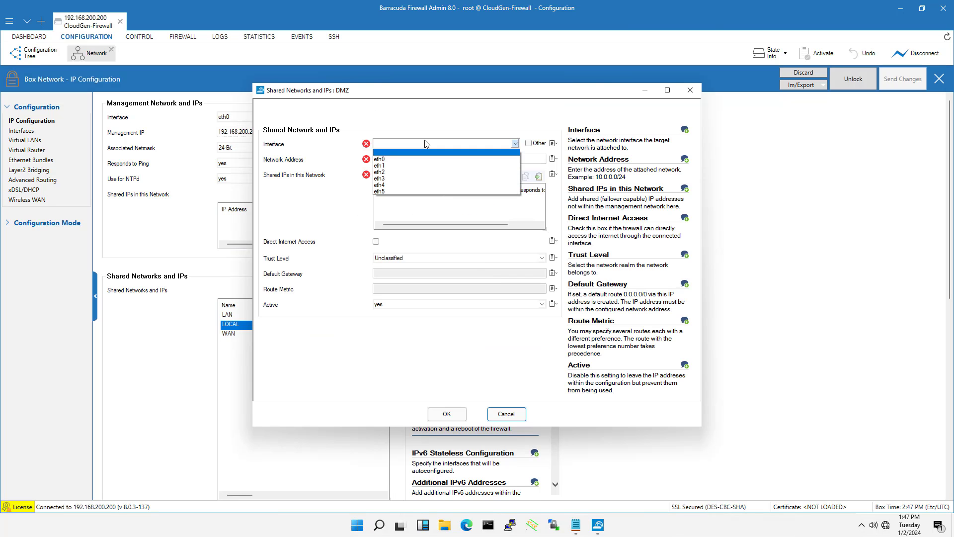
click(412, 178)
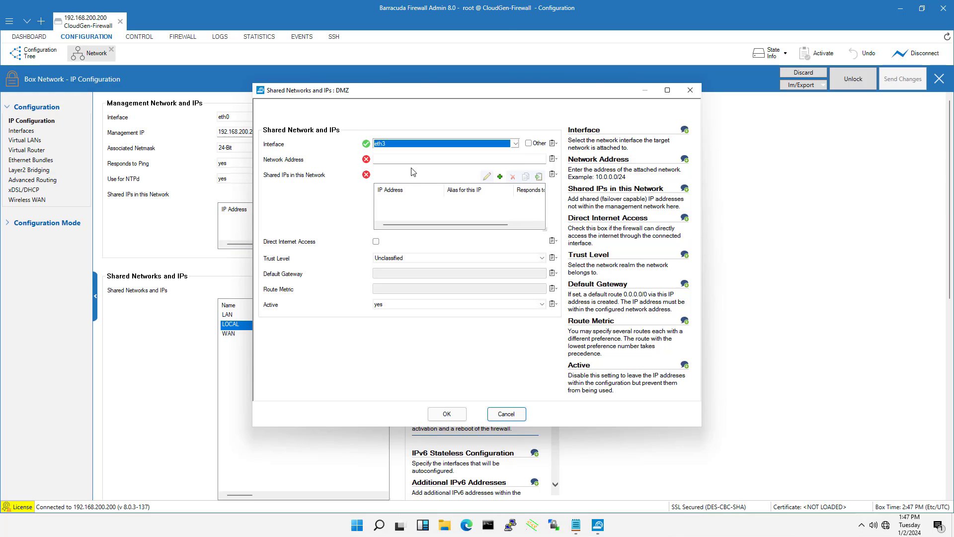
click(414, 158)
text(172.20.17.0)
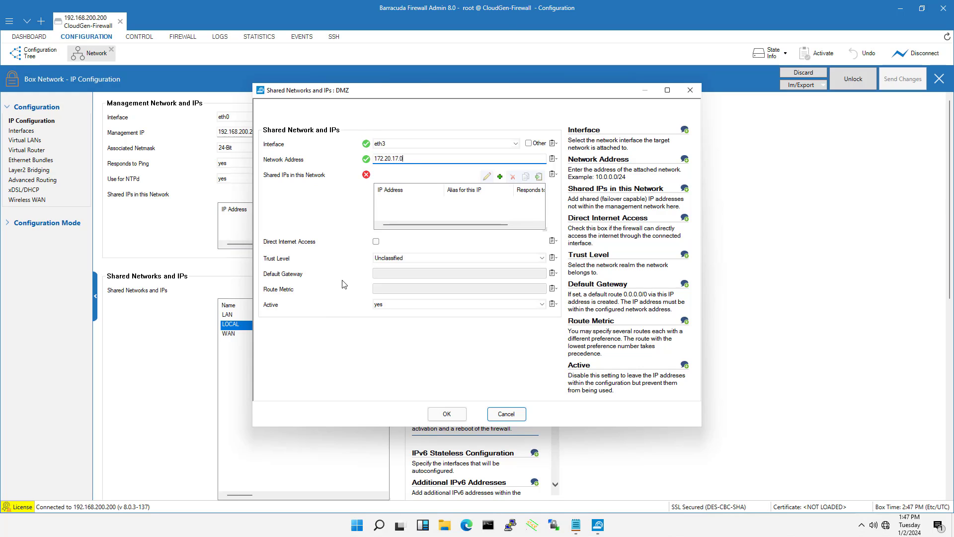
text(/24)
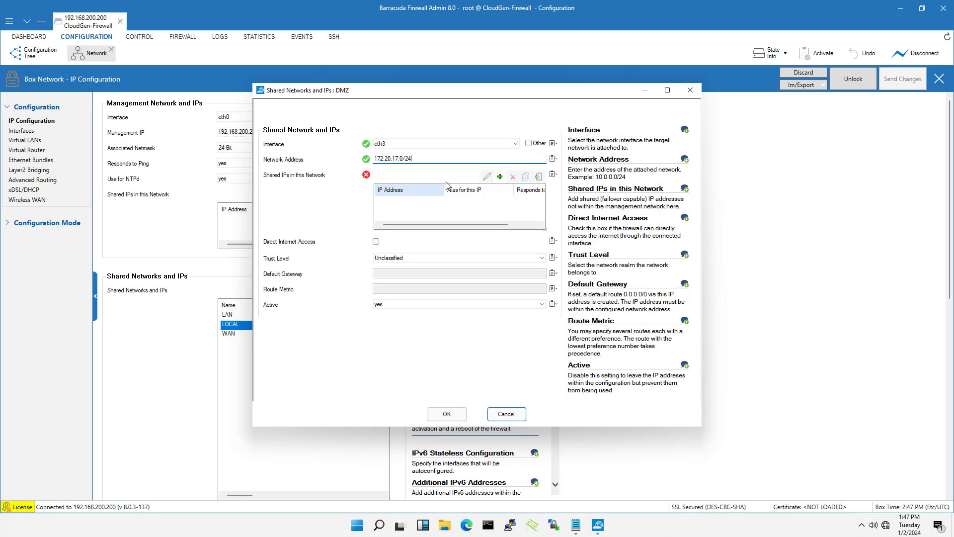
Add shared IP 172.20.17.1 set to respond to ping.
click(499, 177)
click(410, 143)
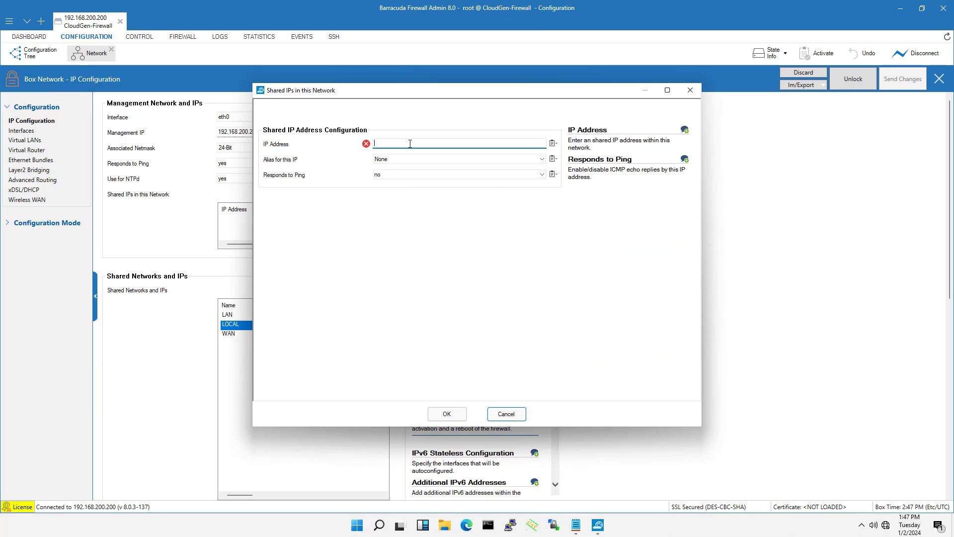
text(172.20.17.1)
click(383, 175)
click(387, 190)
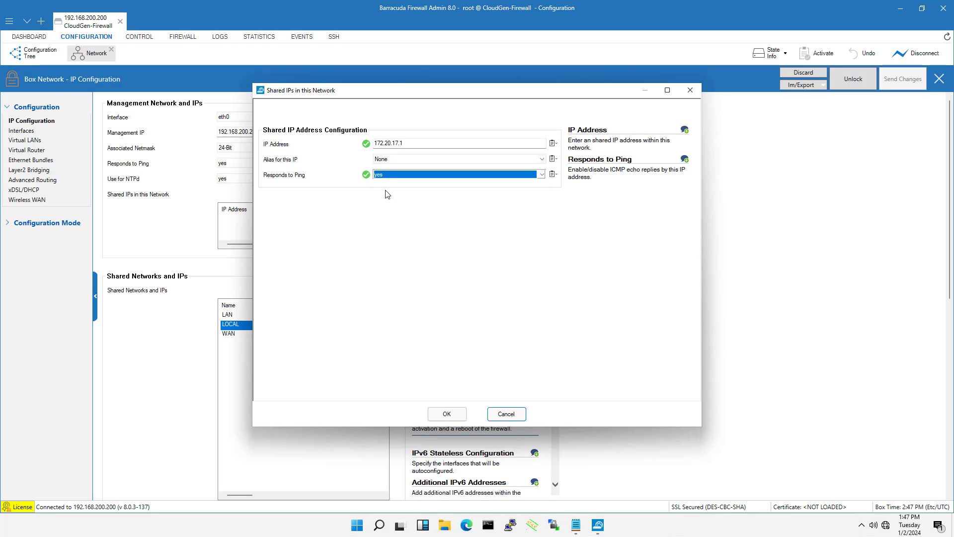
click(410, 143)
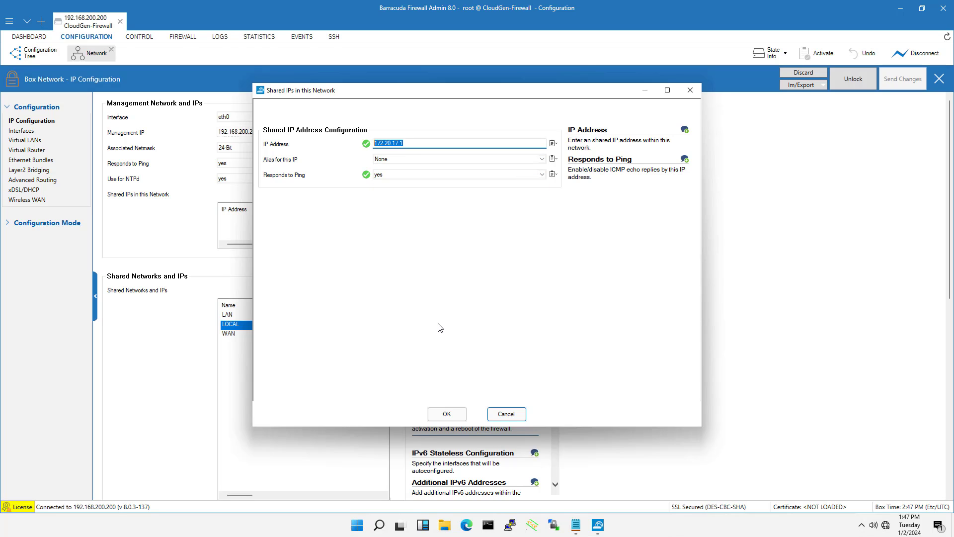
click(457, 414)
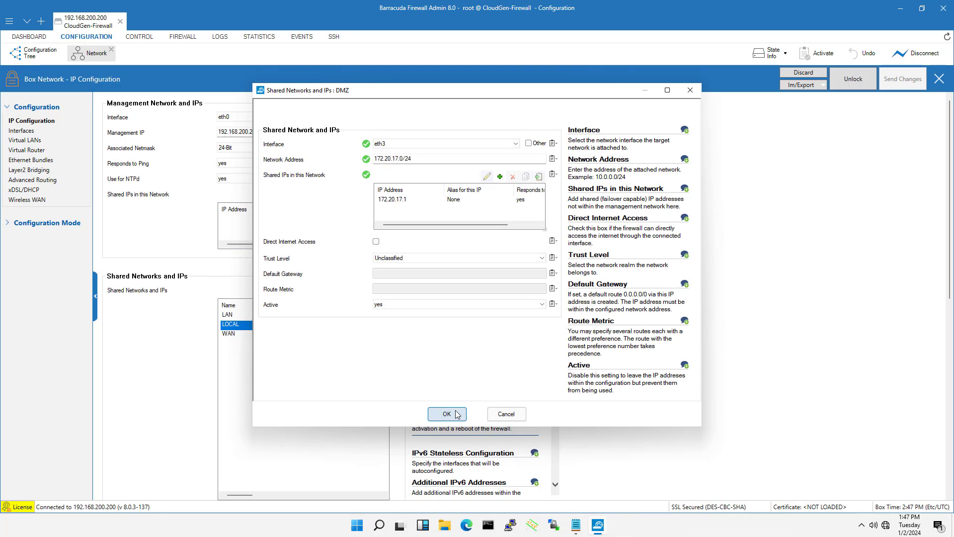
Set the network's trust level to DMZ and save the shared network.
click(416, 203)
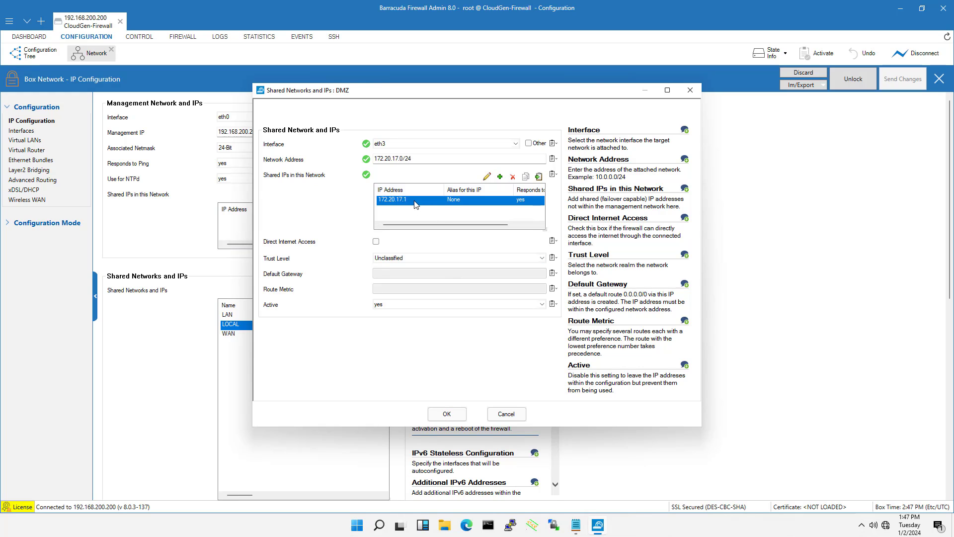
click(409, 258)
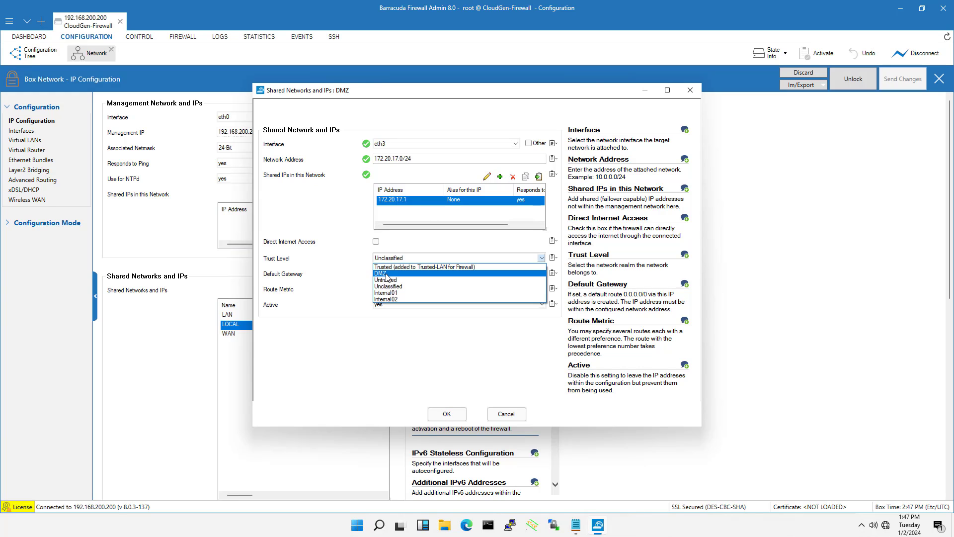
click(401, 275)
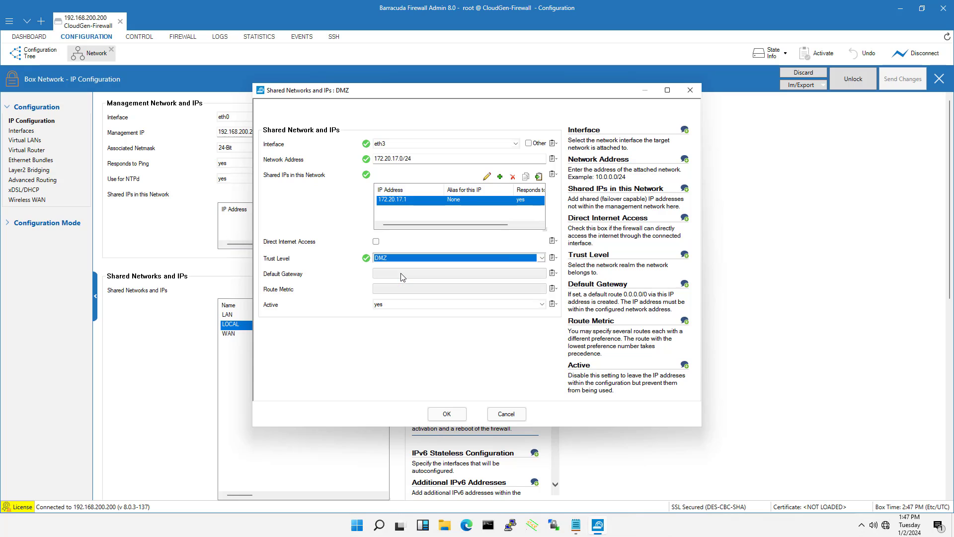
click(447, 415)
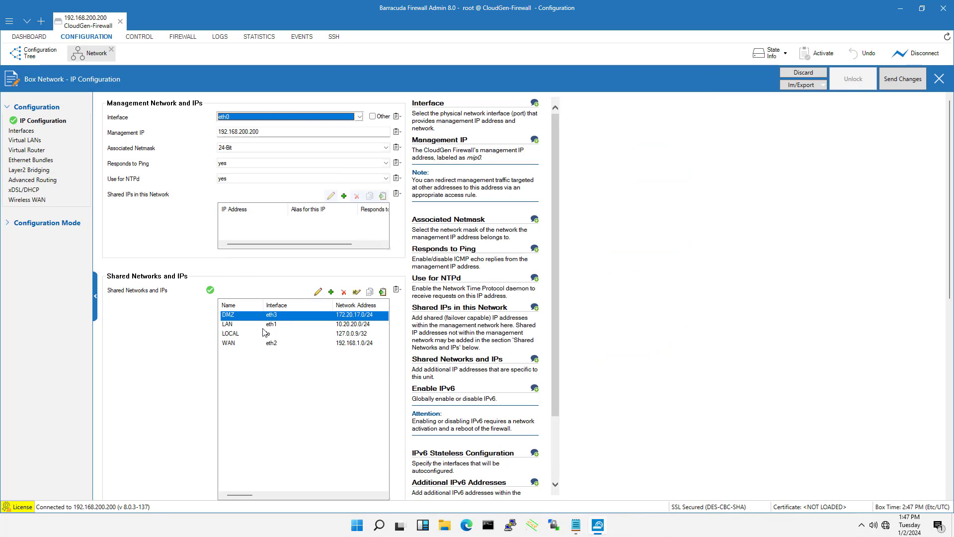
Send the DMZ network changes to the firewall and activate them.
click(909, 86)
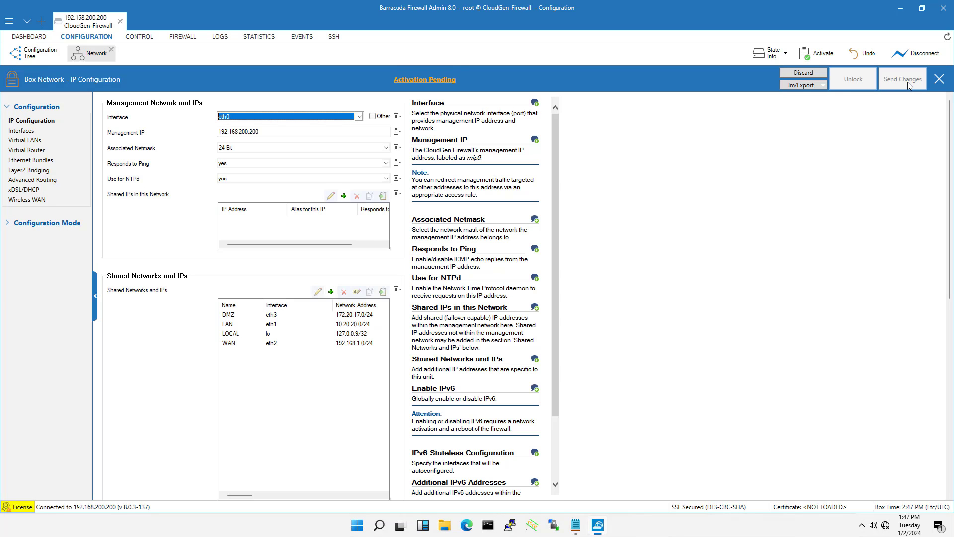
click(429, 80)
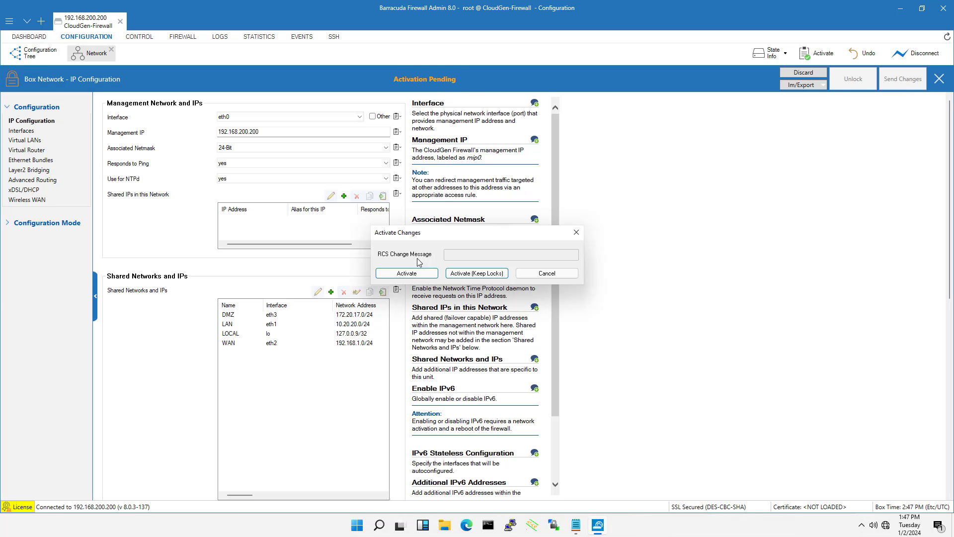
click(406, 274)
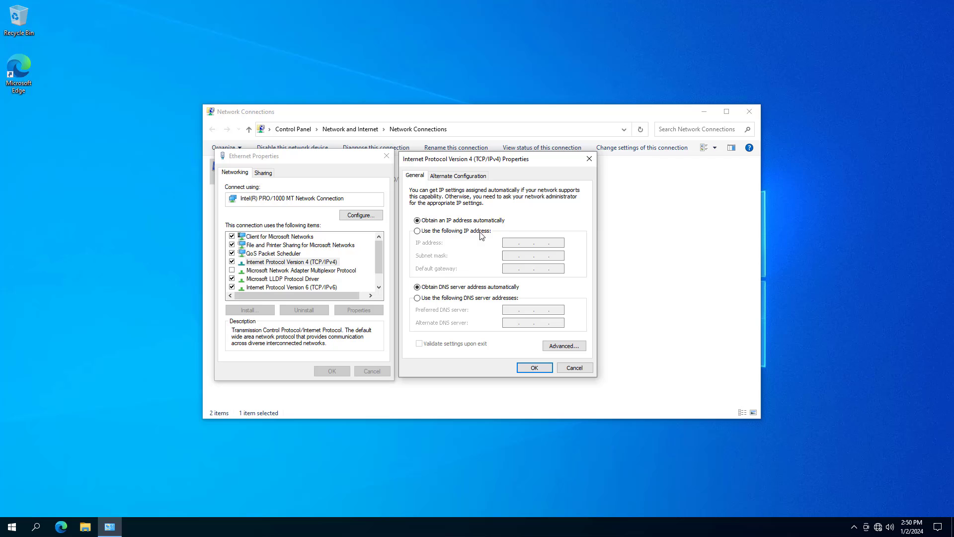
Set static IP 172.20.17.10/24, gateway 172.20.17.1, DNS 8.8.8.8 and 8.8.4.4 on Ethernet.
click(454, 232)
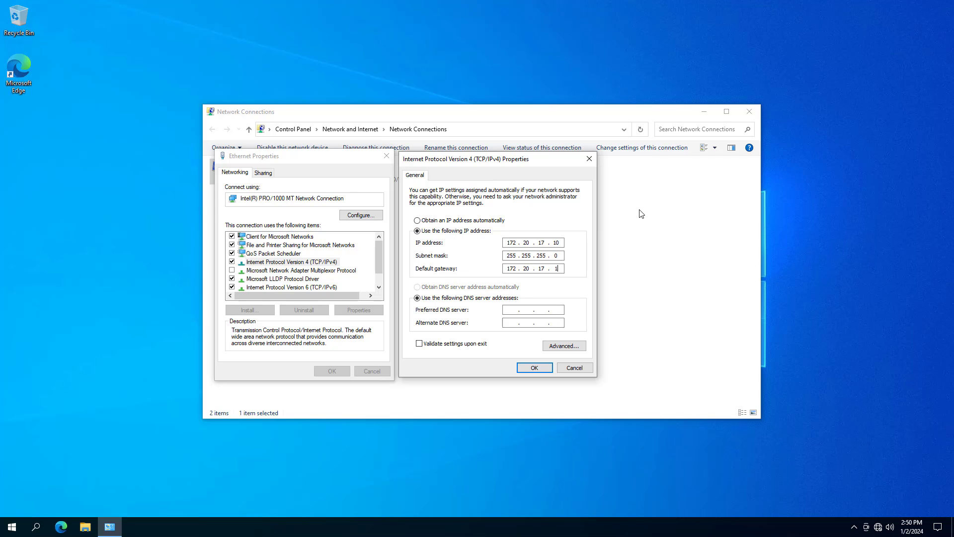
key(Tab)
key(Tab)
text(8.8.8.8)
key(Tab)
text(8.8.)
click(535, 368)
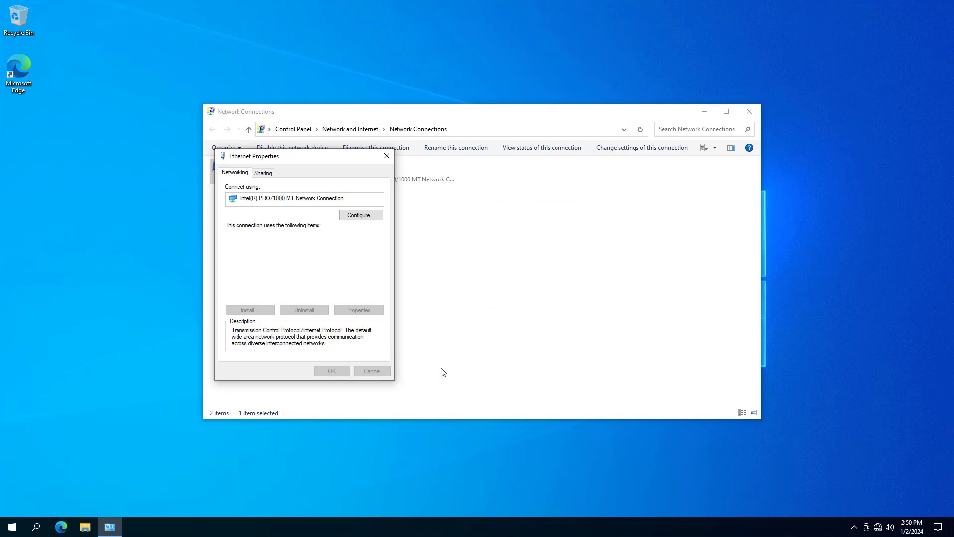
click(331, 371)
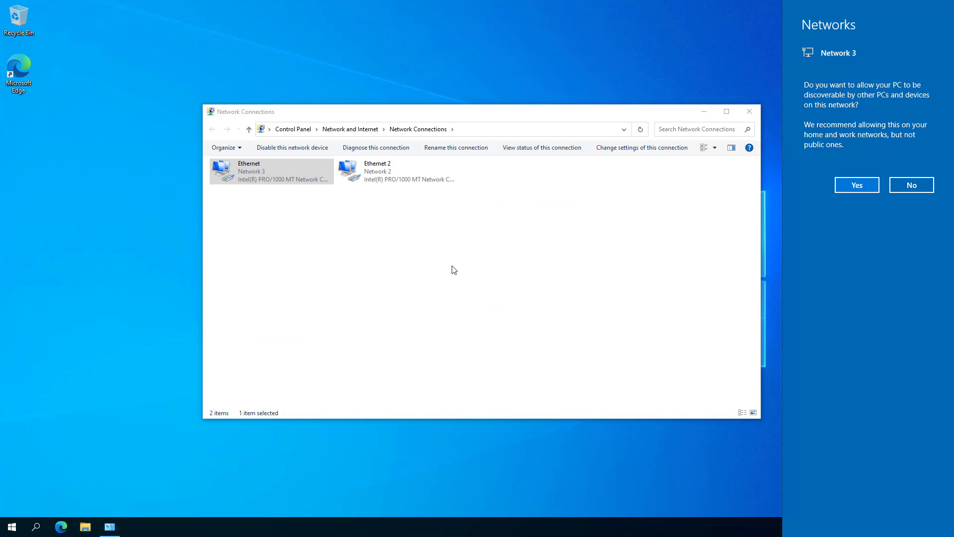
Allow network discovery, then ping gateway 172.20.17.1 for three replies with 0% loss.
click(855, 185)
text(2.2)
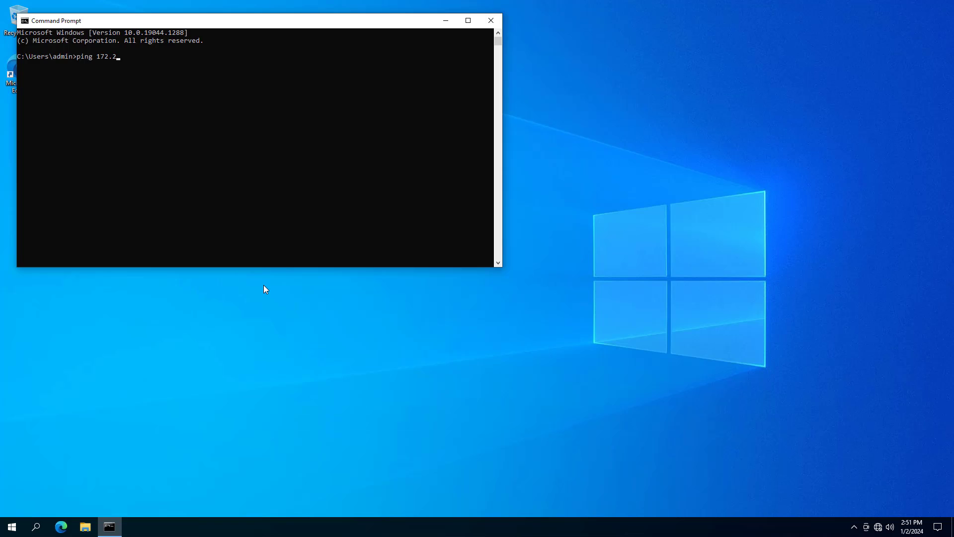
text(0.17.1)
key(Return)
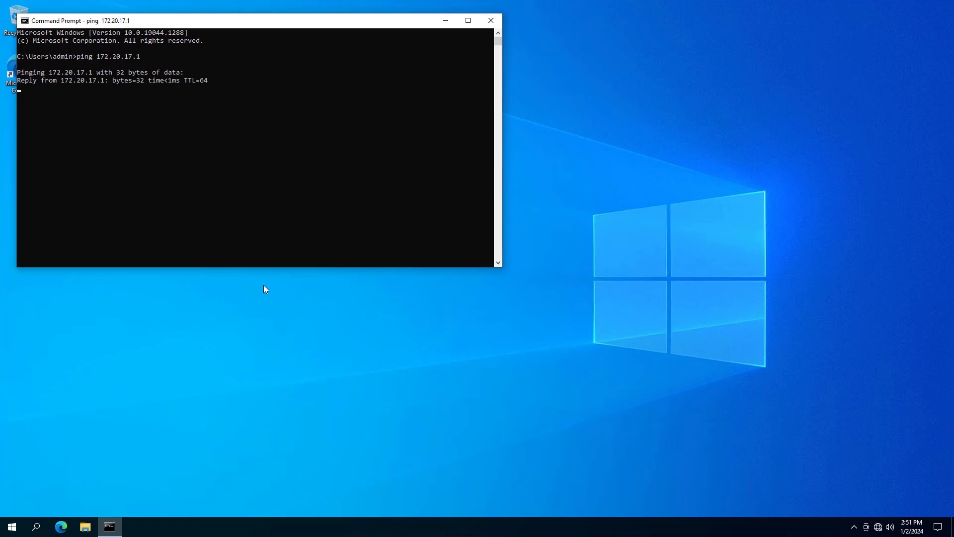
key(ctrl+c)
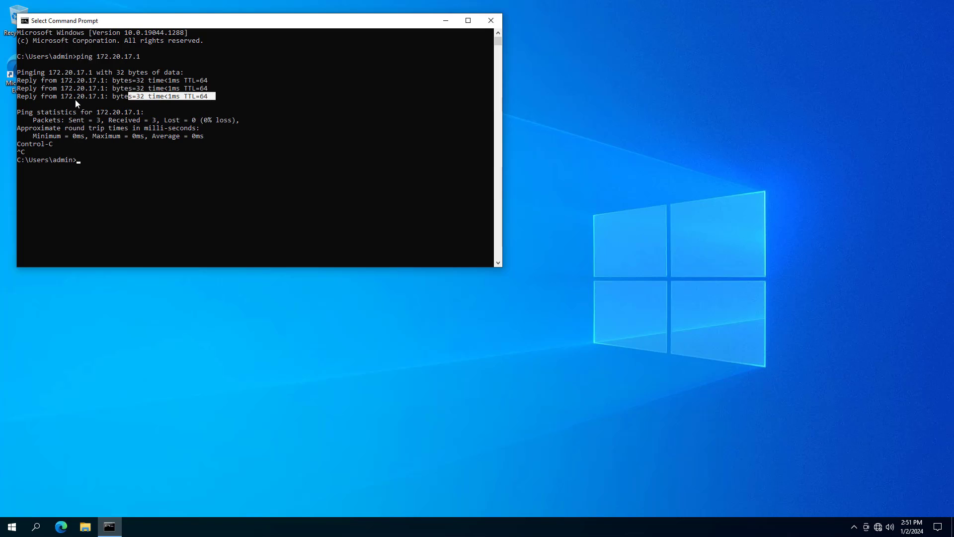